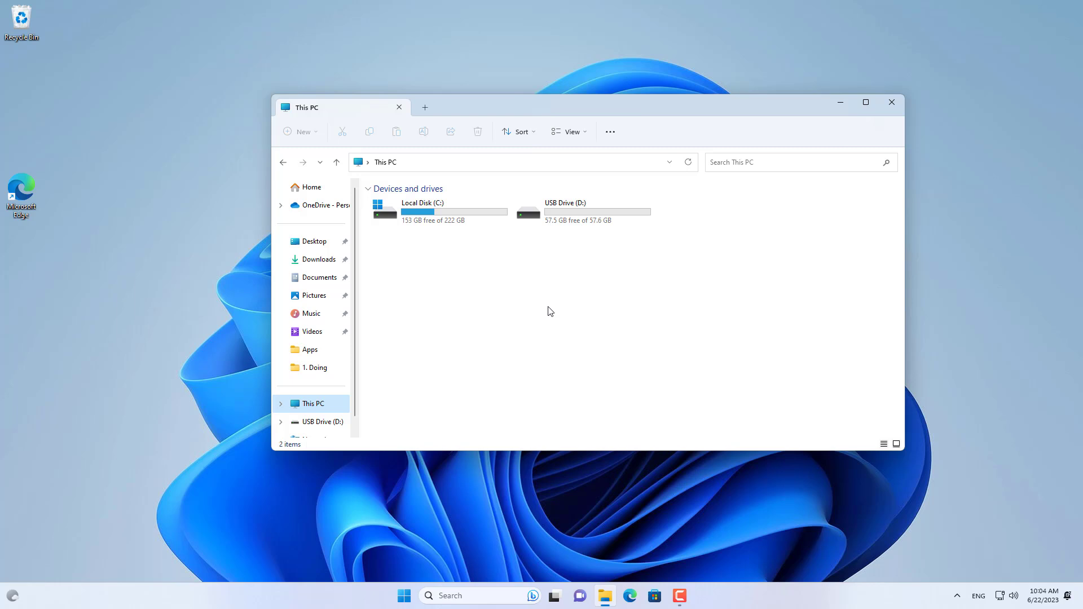
# Step: Confirm USB Drive (D:) is empty with 57.5 GB free of 57.6 GB, then close File Explorer
pyautogui.click(592, 222)
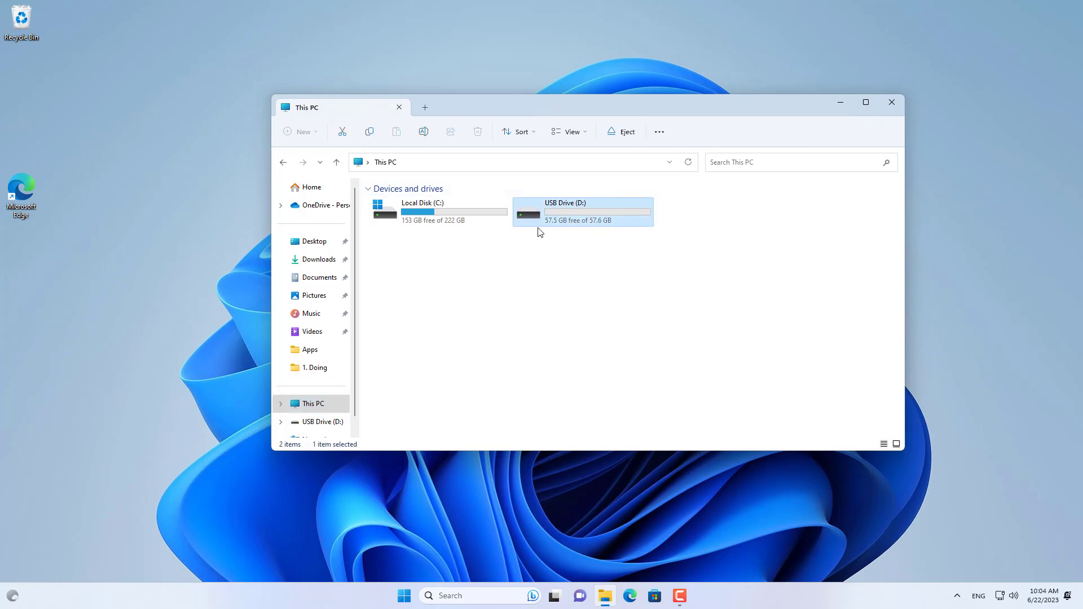
pyautogui.moveTo(583, 212)
pyautogui.click(891, 102)
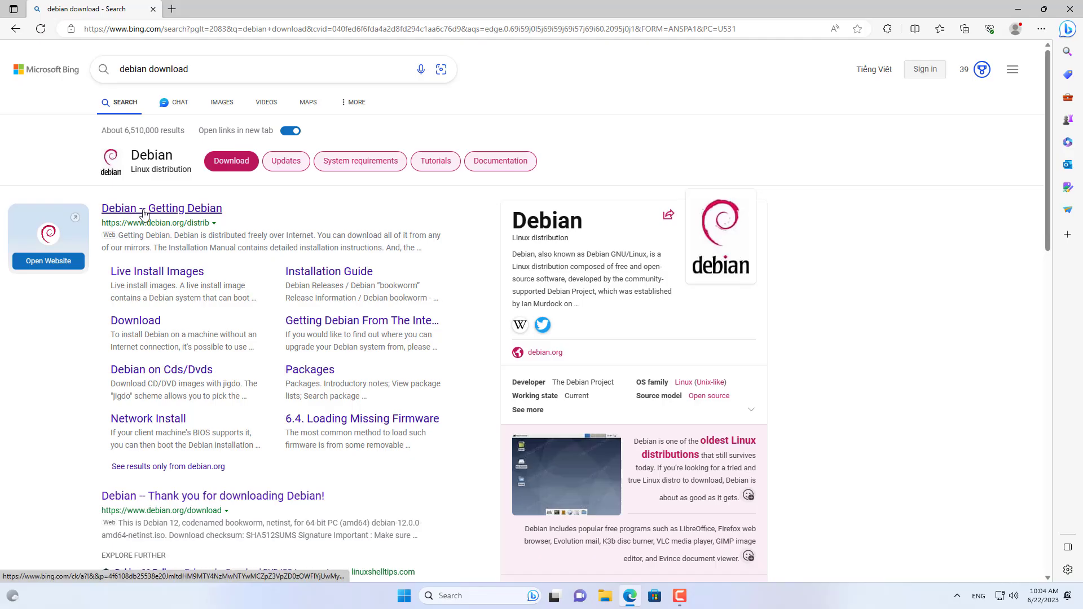
# Step: Download debian-12 64-bit netinst ISO from debian.org and rufus-4.1.exe from rufus.ie
pyautogui.click(143, 214)
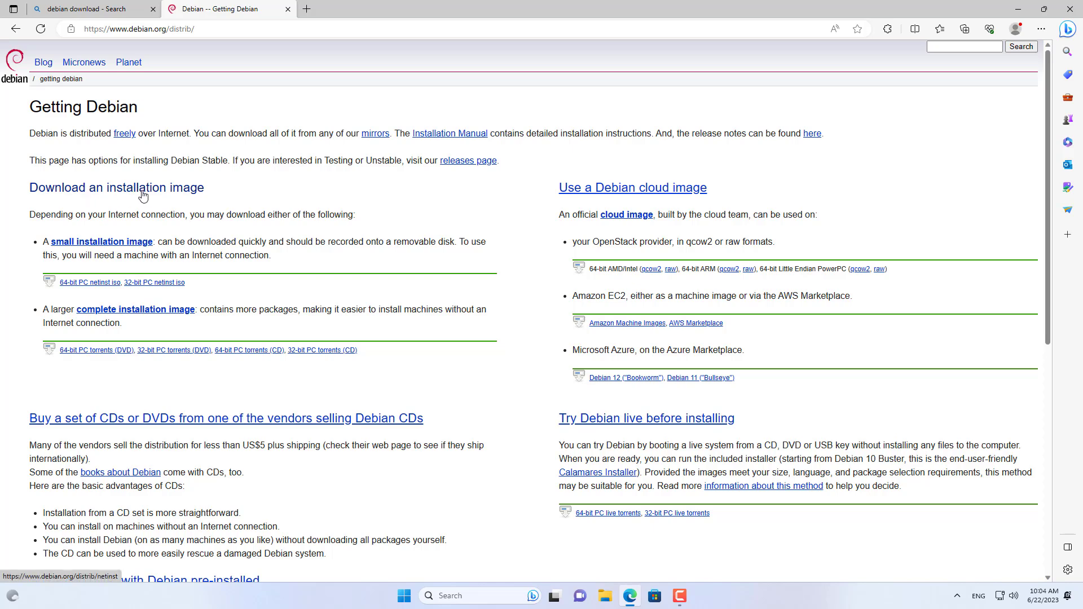
pyautogui.click(89, 284)
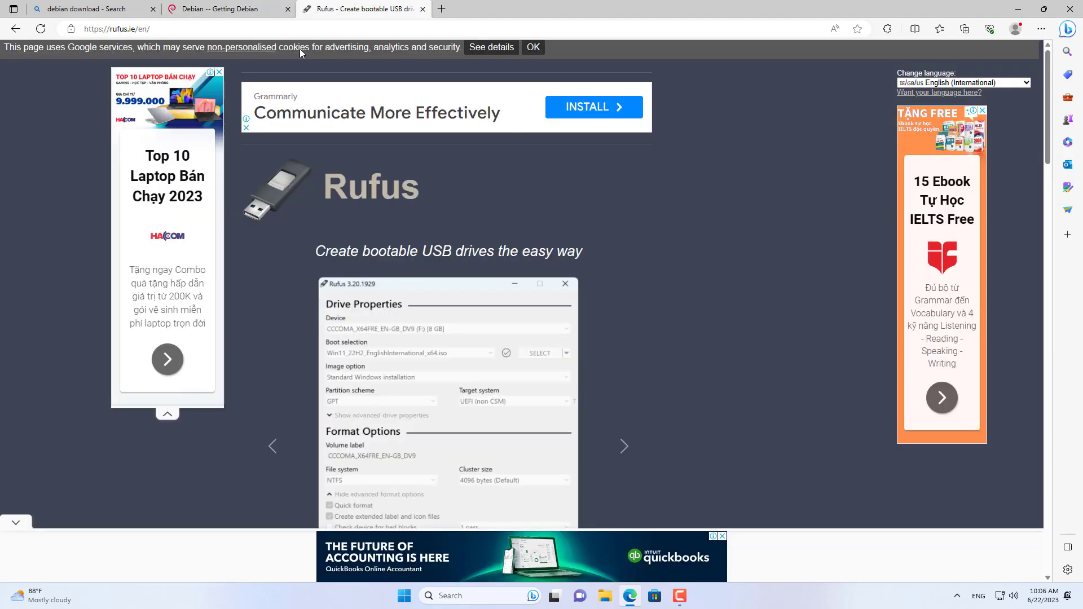
pyautogui.scroll(-3, 300, 49)
pyautogui.scroll(-5, 299, 48)
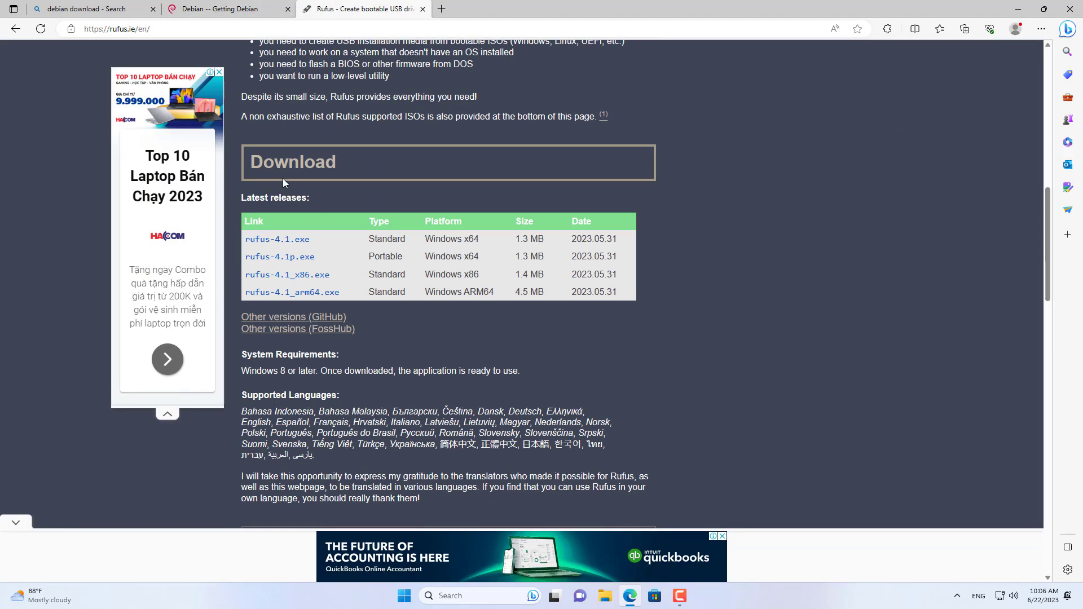
pyautogui.click(277, 241)
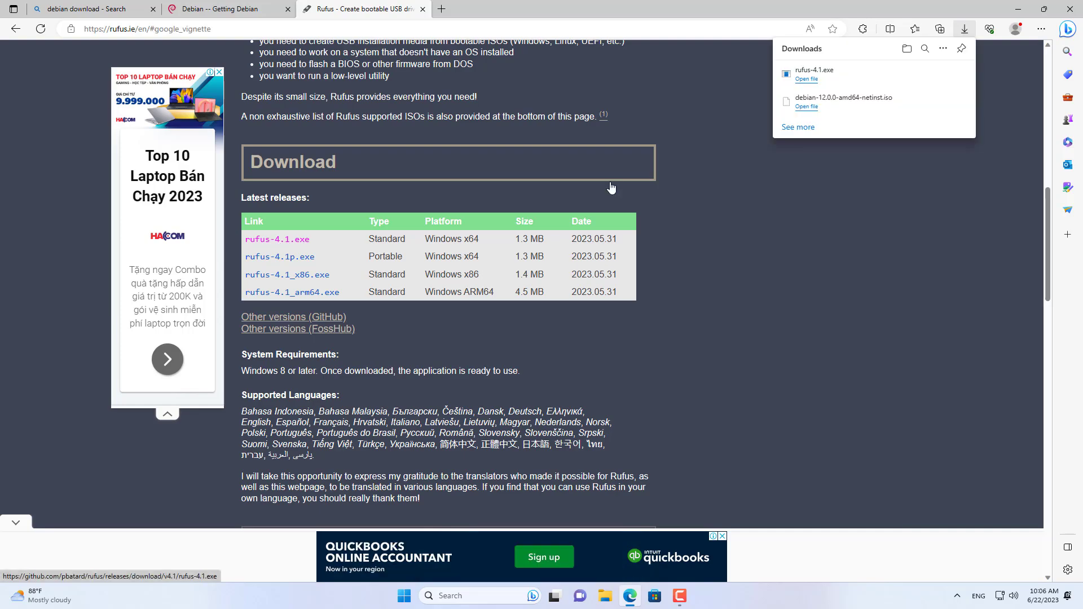
# Step: Launch rufus-4.1 with the USB stick as target and load the Debian netinst ISO
pyautogui.click(909, 74)
pyautogui.click(395, 244)
pyautogui.click(397, 224)
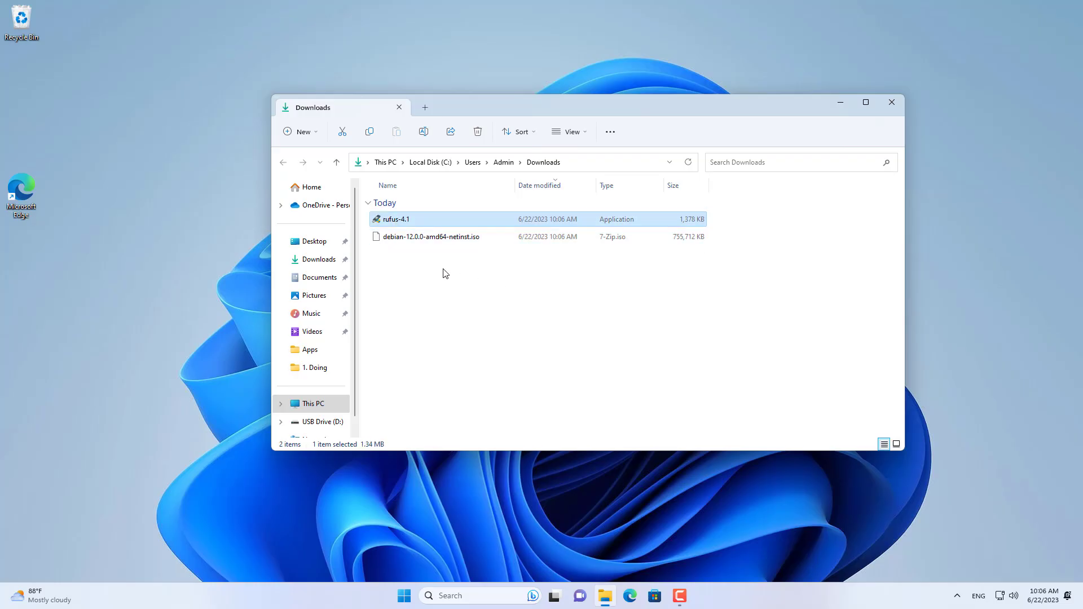
pyautogui.doubleClick(396, 224)
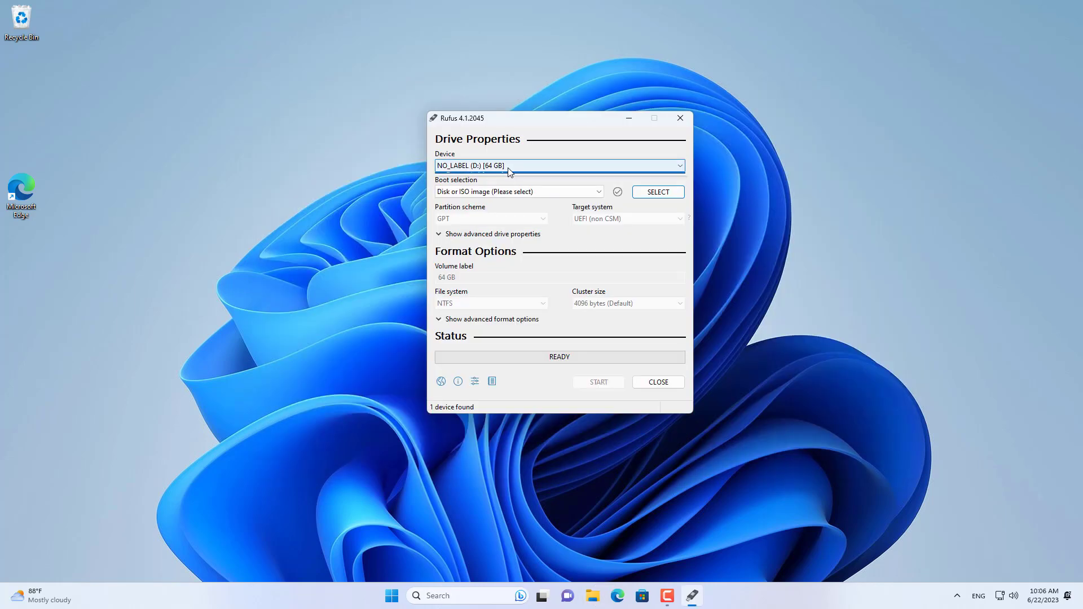
pyautogui.click(507, 170)
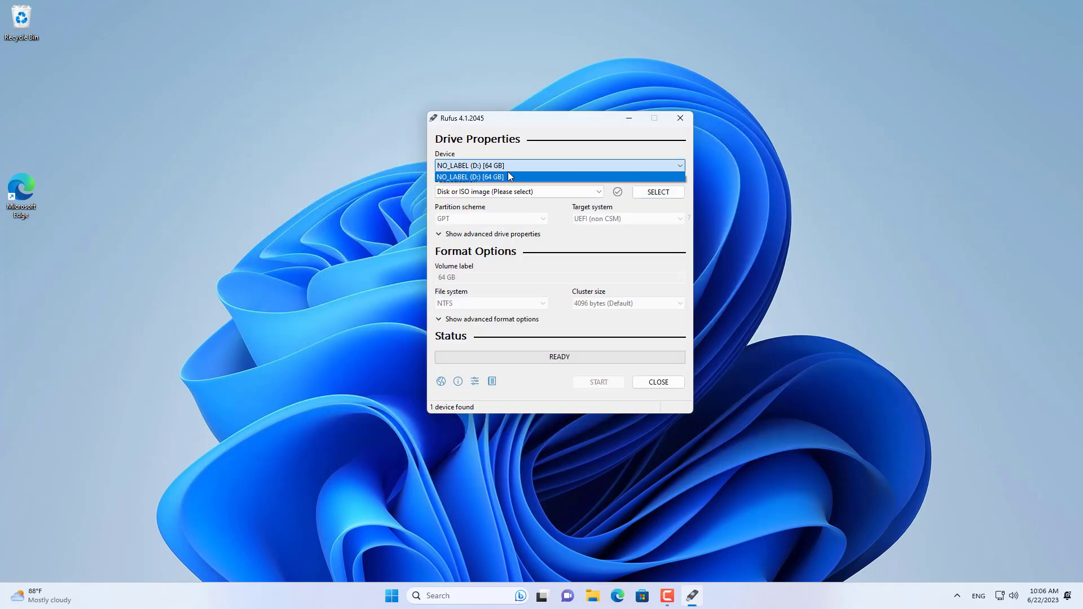
pyautogui.click(660, 194)
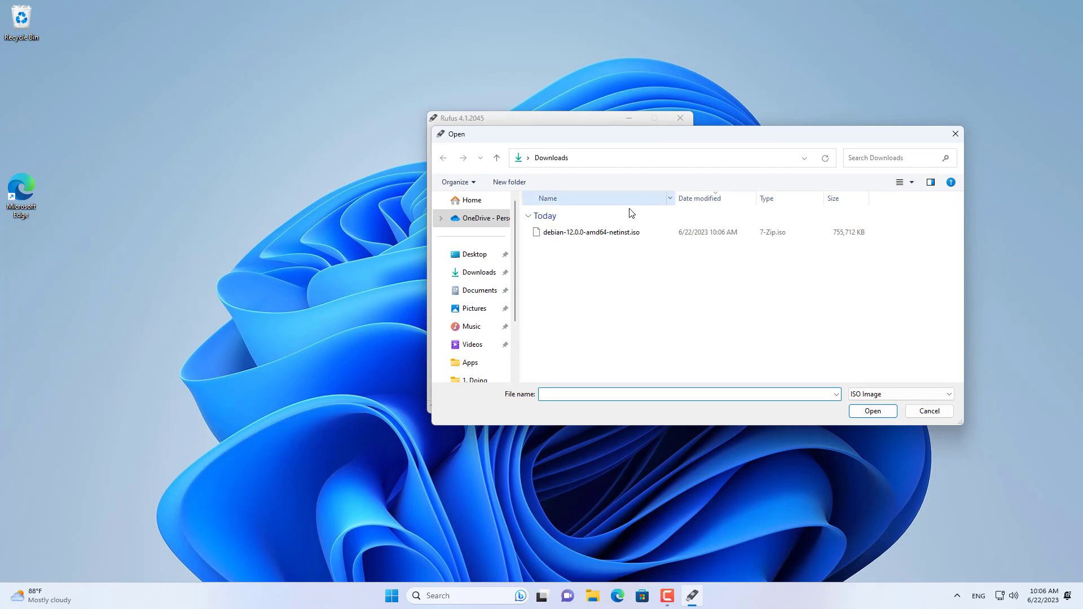
pyautogui.click(570, 234)
pyautogui.click(872, 412)
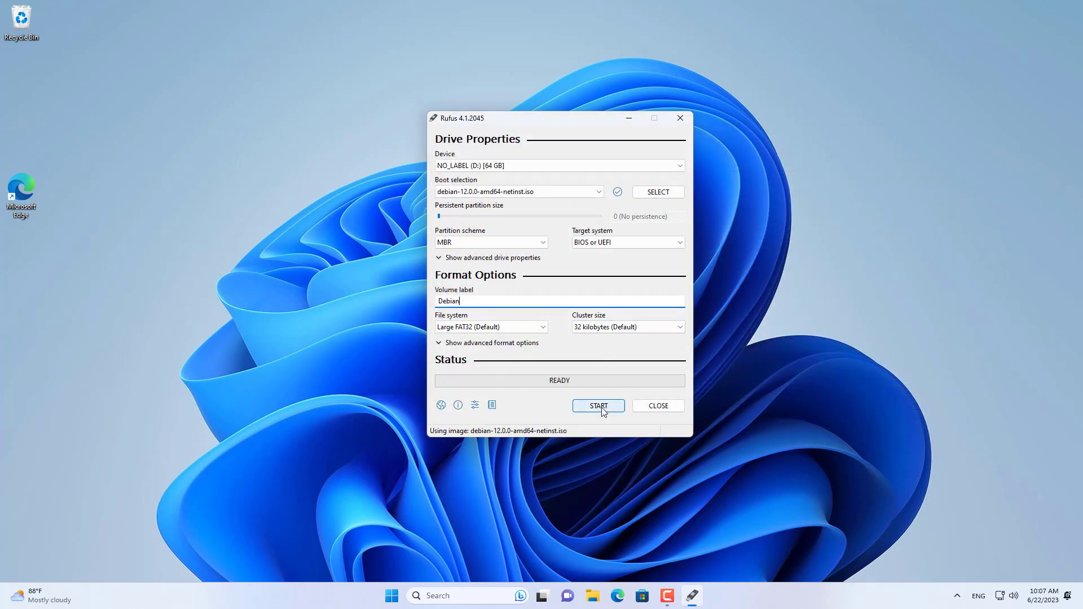
# Step: Write the ISO to the USB stick, close Rufus, and open the DEBIAN (D:) drive
pyautogui.click(598, 405)
pyautogui.click(581, 340)
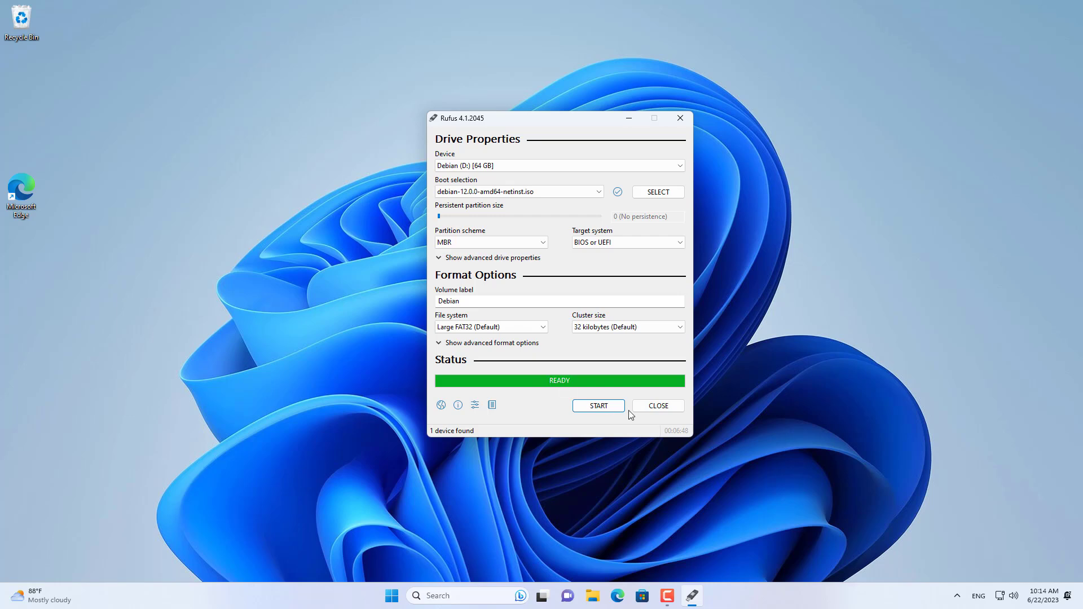
pyautogui.click(659, 406)
pyautogui.press('super+e')
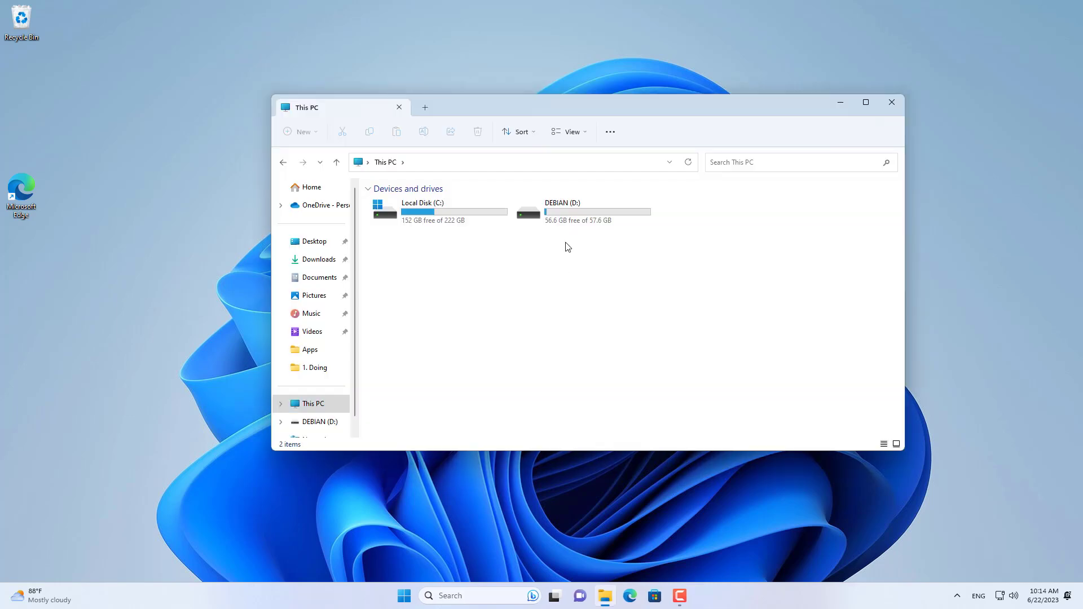
pyautogui.doubleClick(547, 213)
pyautogui.scroll(-3, 613, 302)
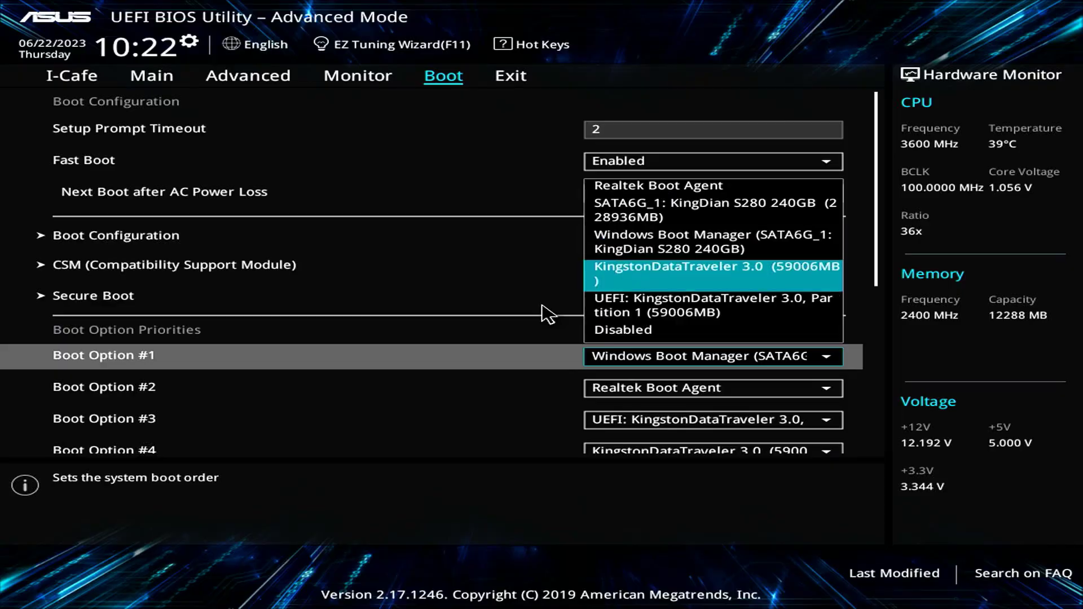
# Step: Set Boot Option #1 to 'UEFI: KingstonDataTraveler 3.0, Partition 1' and request Save & reset (F10)
pyautogui.press('Down')
pyautogui.press('Return')
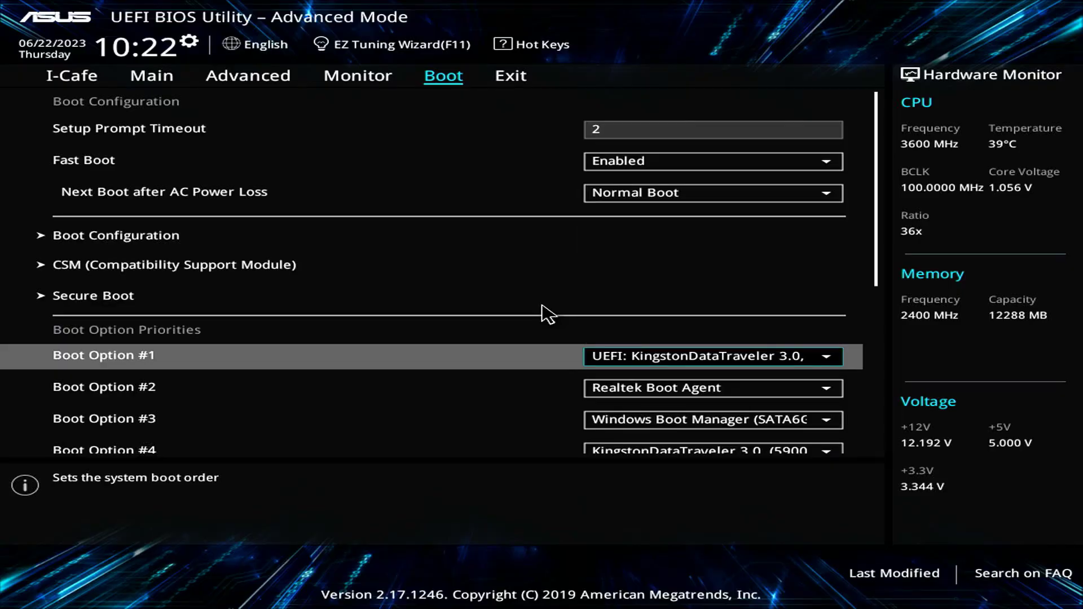
pyautogui.press('F10')
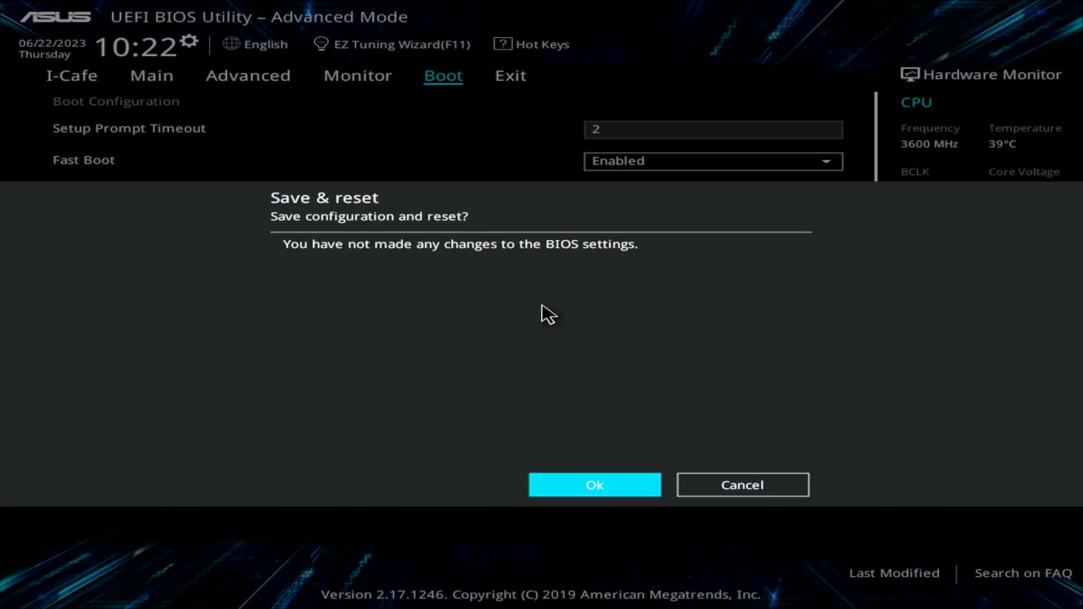
# Step: Save BIOS settings, reboot into the installer, and accept the root password shown in clear text
pyautogui.press('Return')
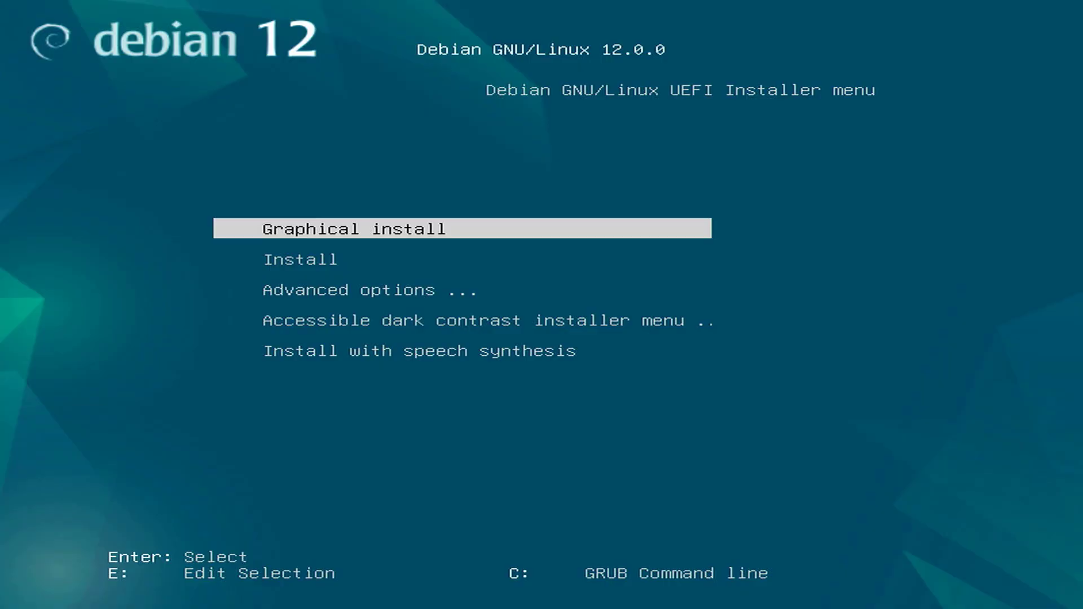
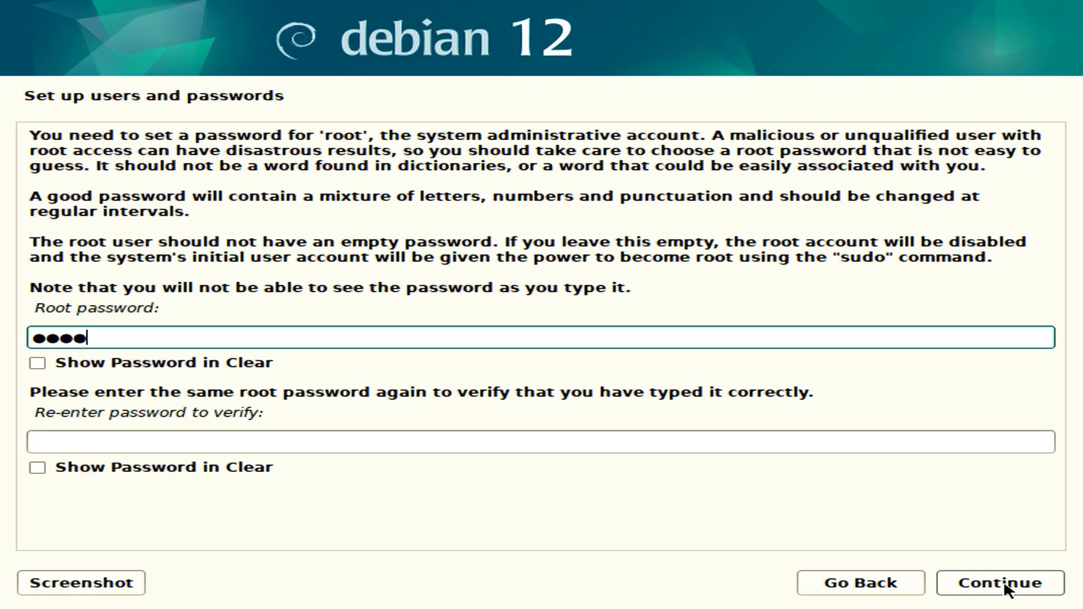
pyautogui.press('Tab')
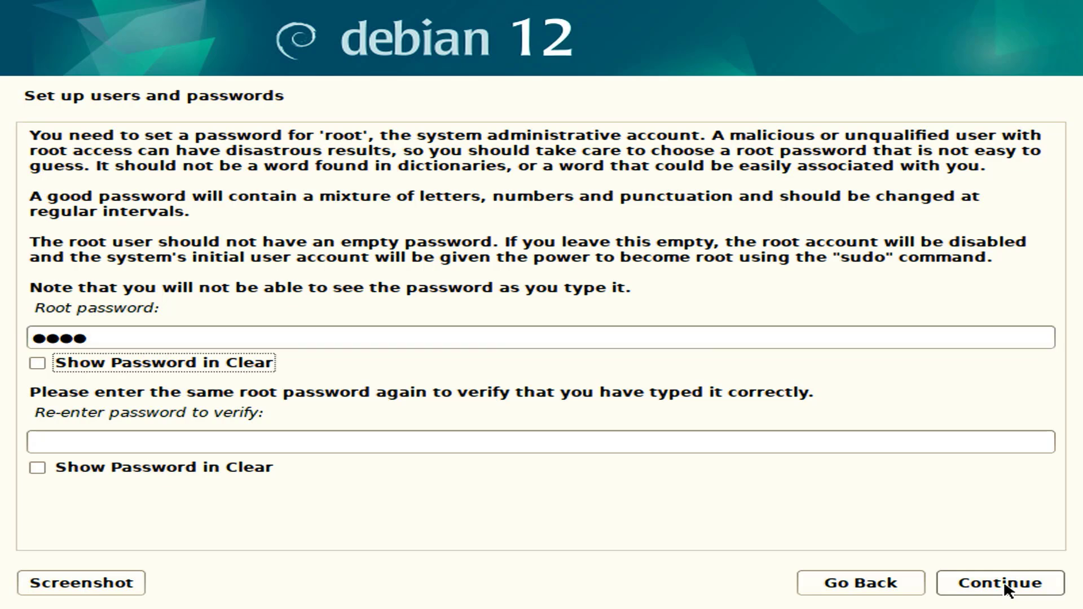
pyautogui.press('Tab')
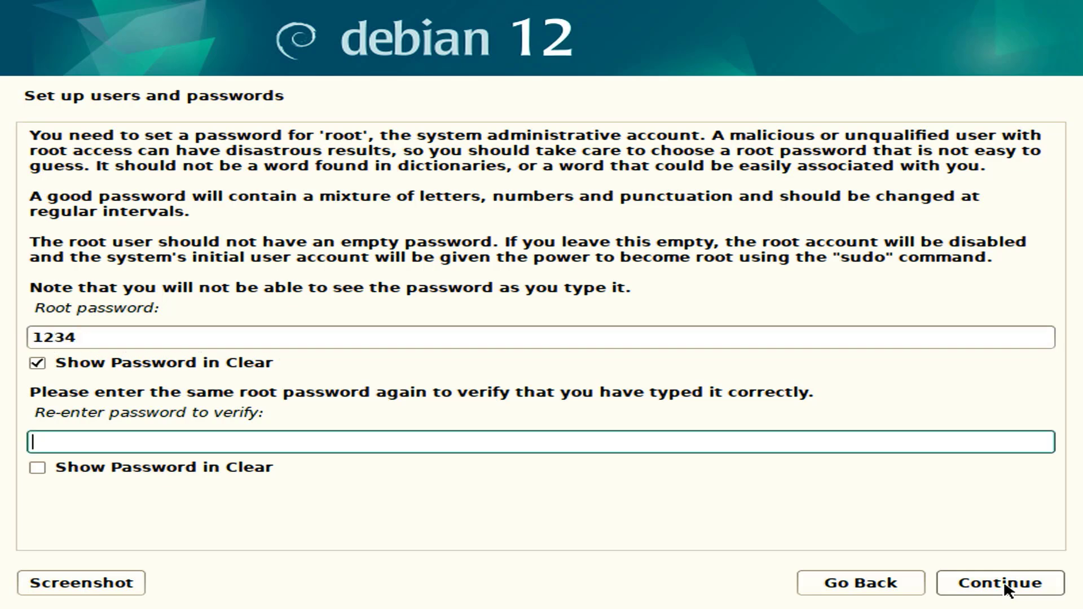
pyautogui.press('Tab')
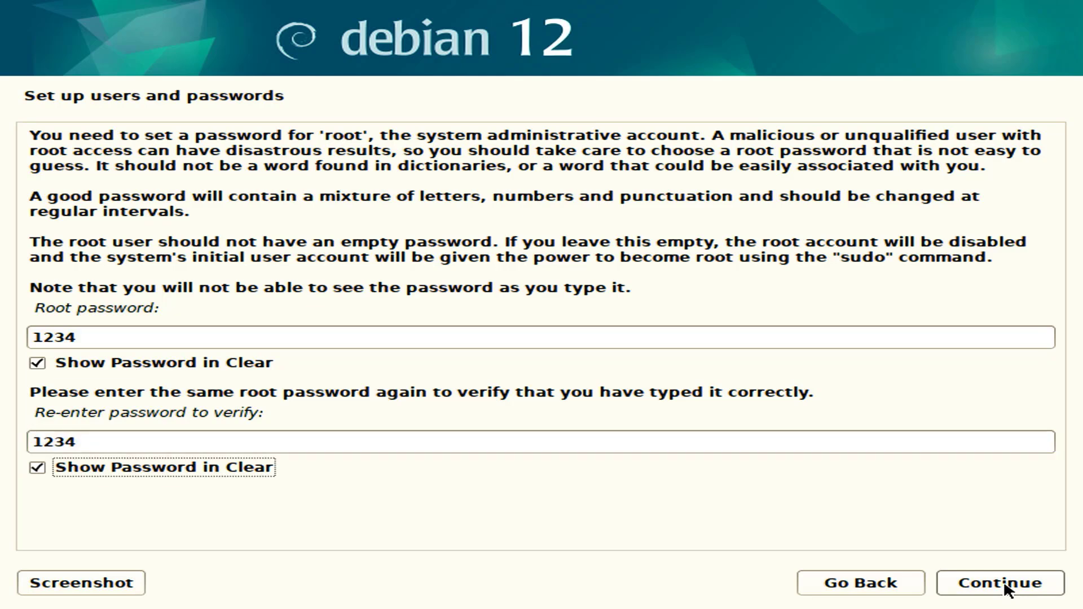
pyautogui.click(1006, 588)
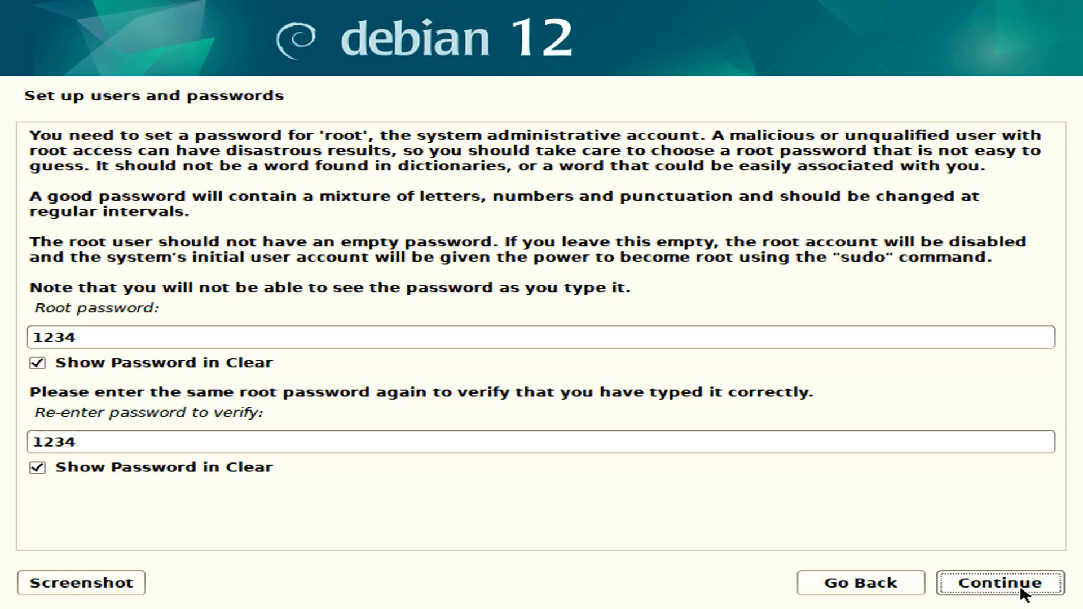
pyautogui.click(1023, 592)
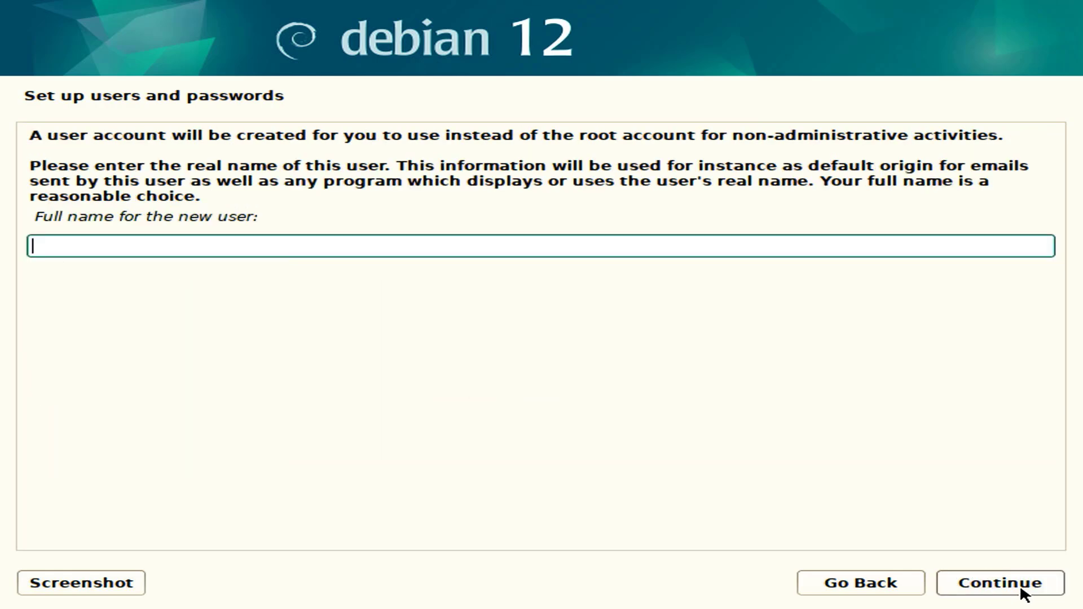
pyautogui.write('netvn')
pyautogui.click(1021, 592)
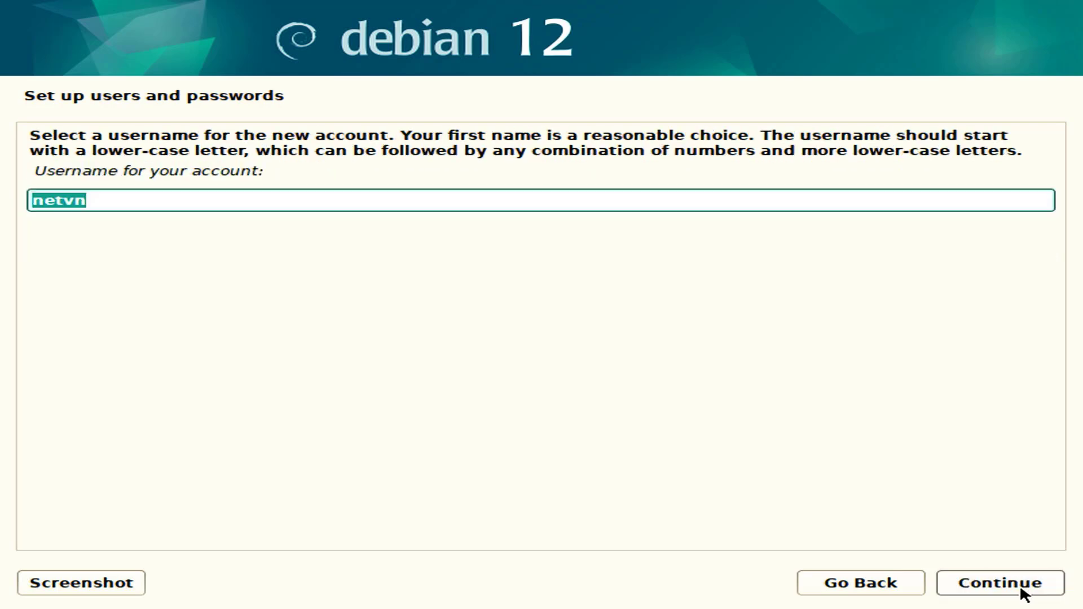
pyautogui.click(1024, 593)
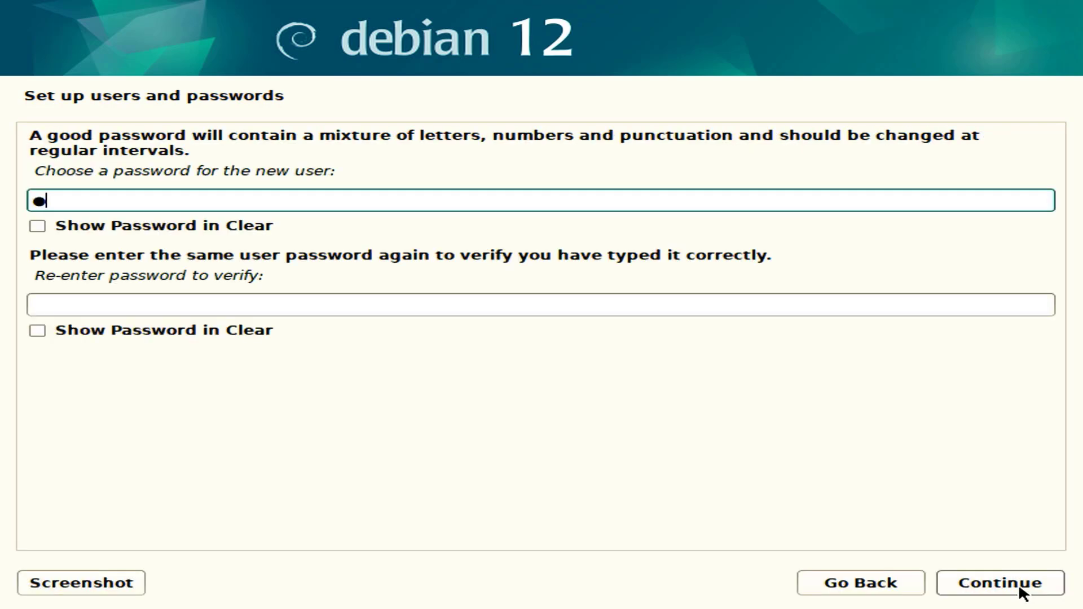
pyautogui.click(43, 226)
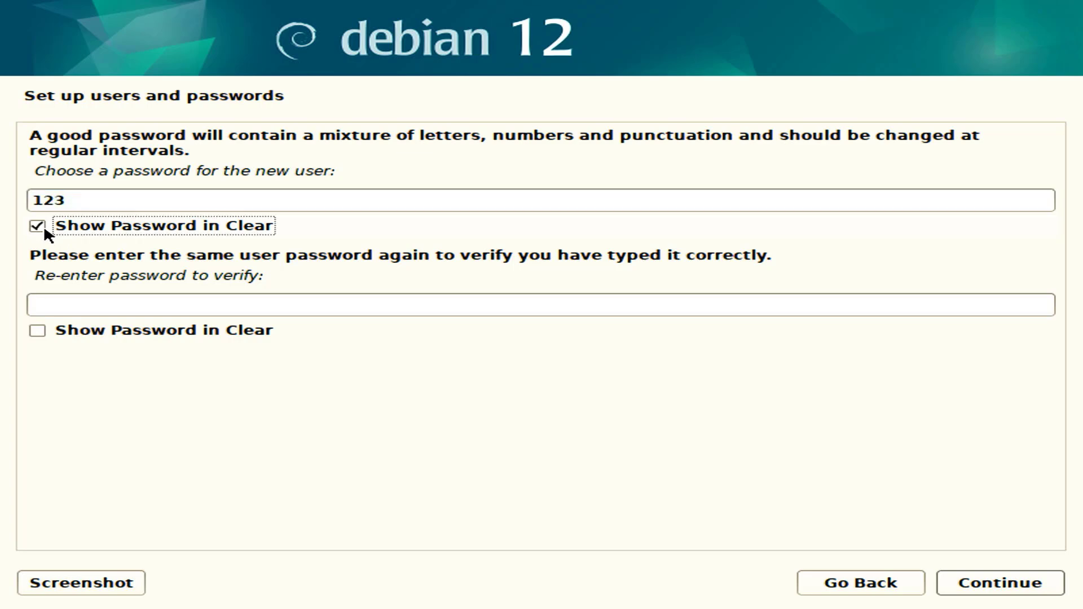
pyautogui.click(130, 306)
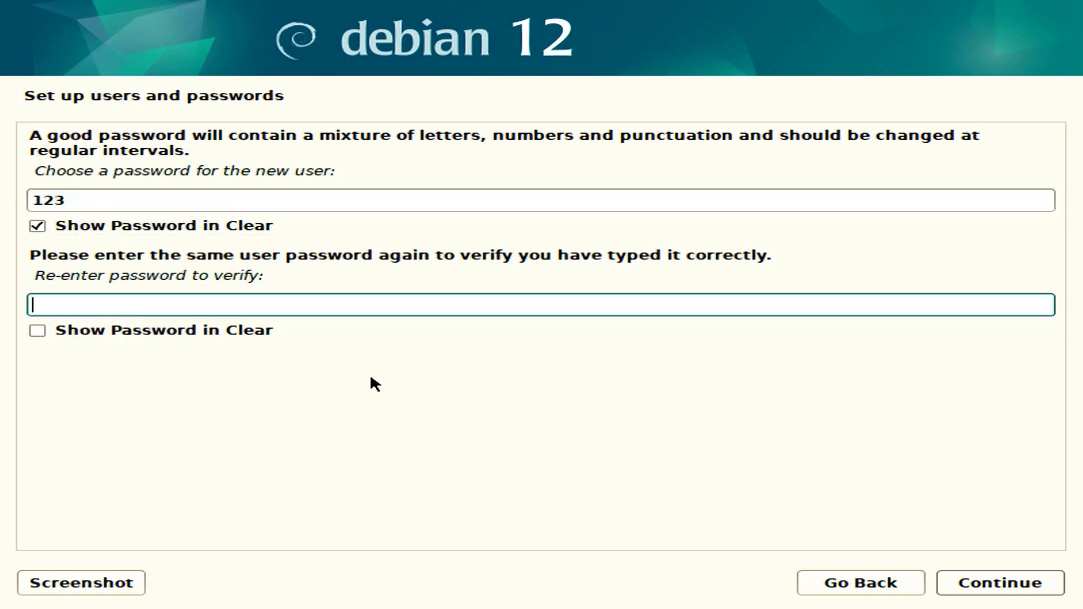
pyautogui.click(51, 327)
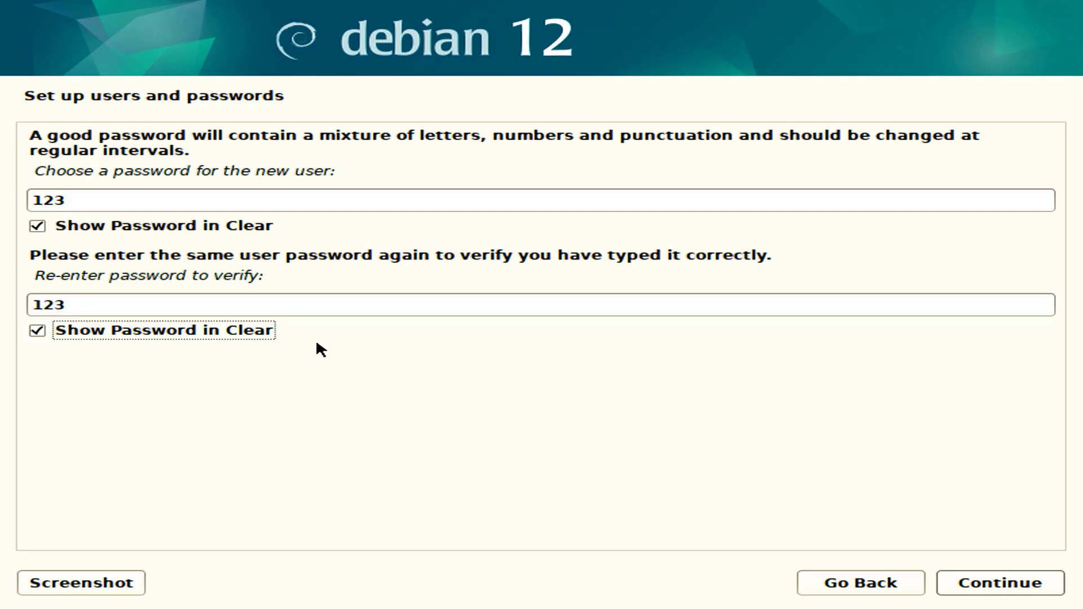
# Step: Add SSH server to the GNOME desktop selection, install it, and reboot when installation completes
pyautogui.click(1015, 583)
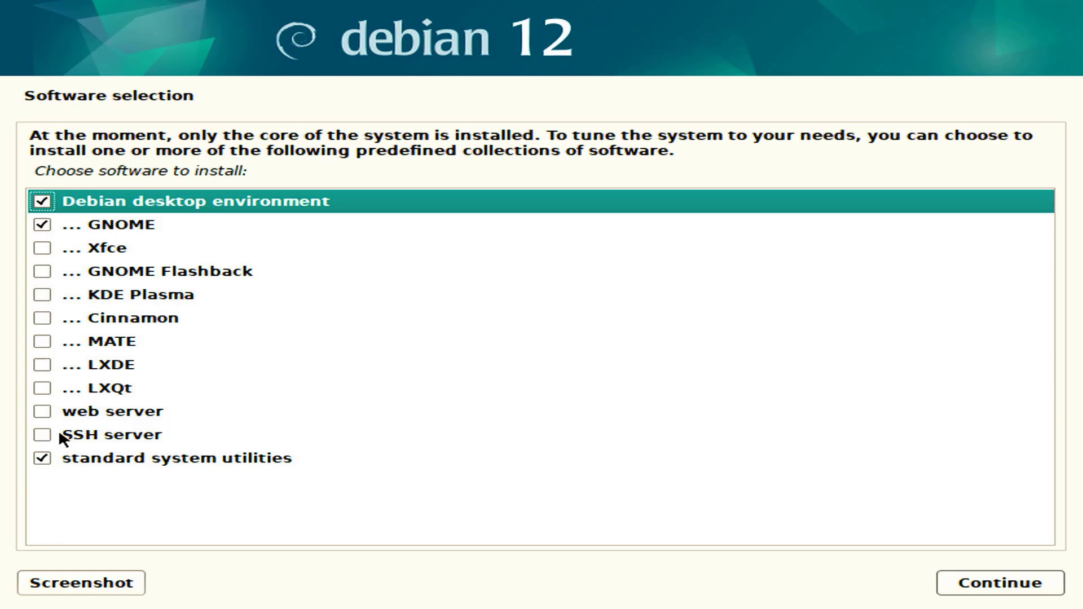
pyautogui.click(47, 433)
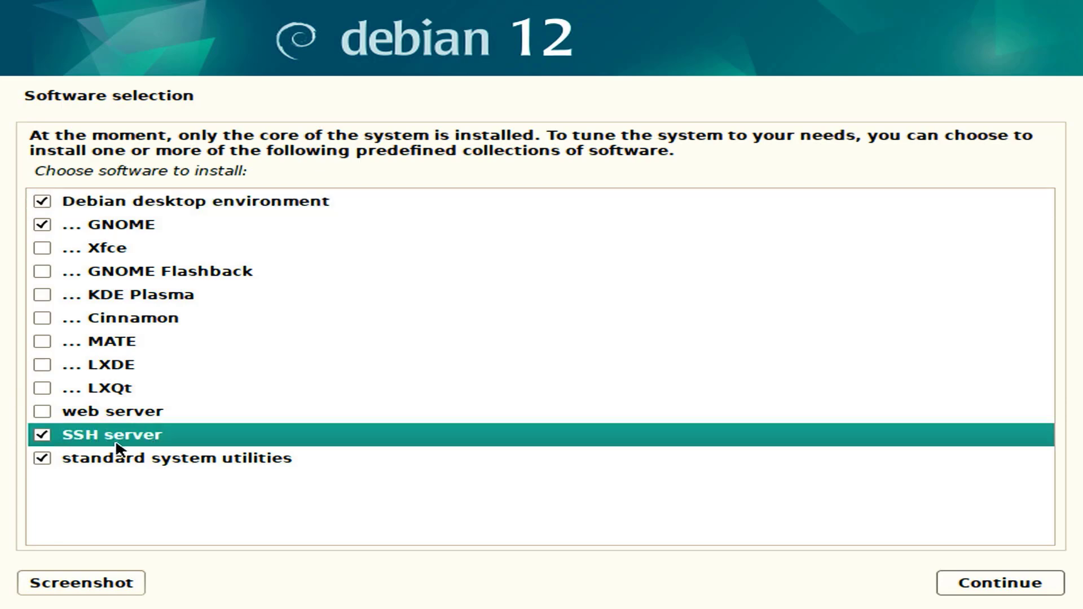
pyautogui.click(986, 583)
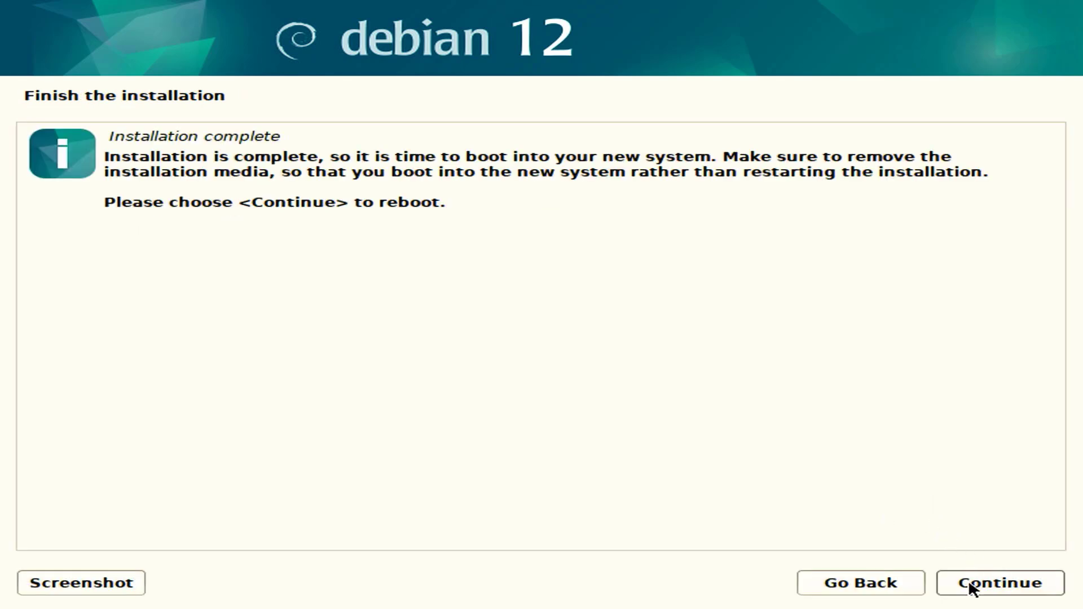
pyautogui.click(979, 583)
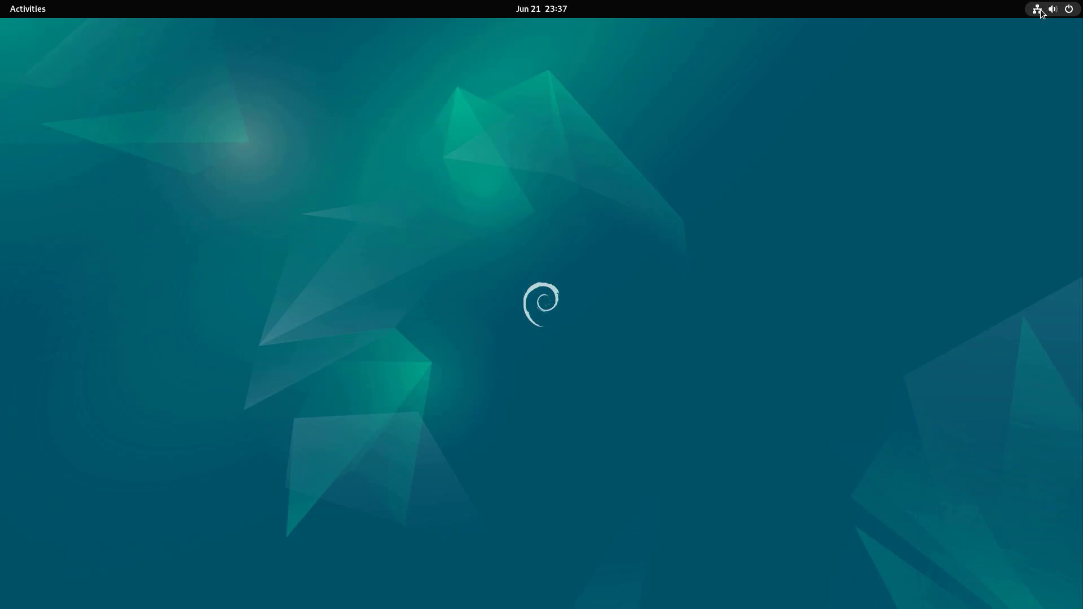
# Step: Reach the Network page via Quick Settings > Wired > Wired Settings
pyautogui.click(1040, 12)
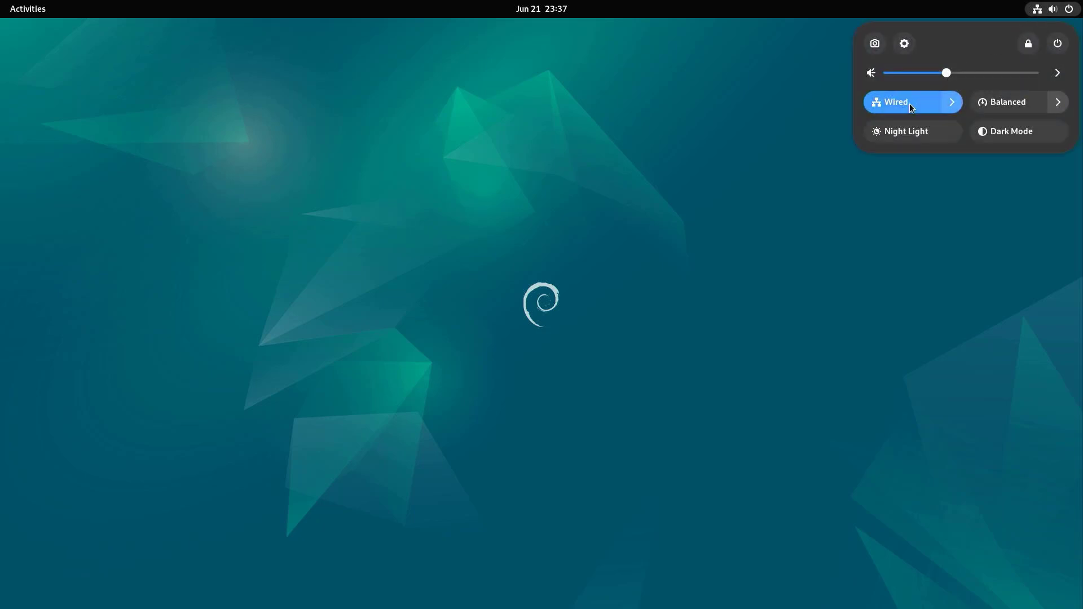
pyautogui.click(951, 103)
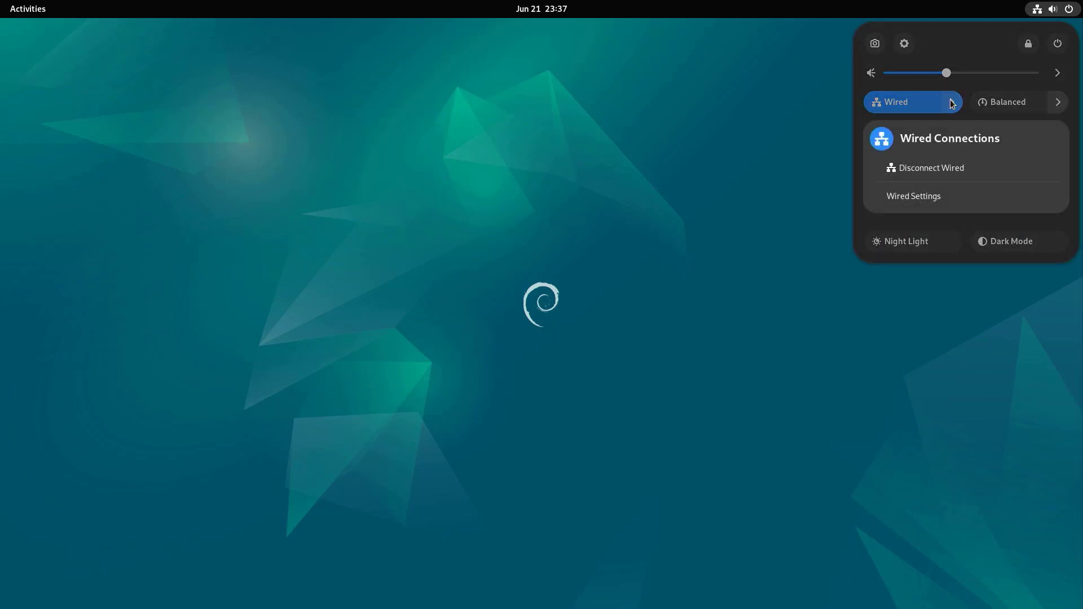
pyautogui.click(928, 195)
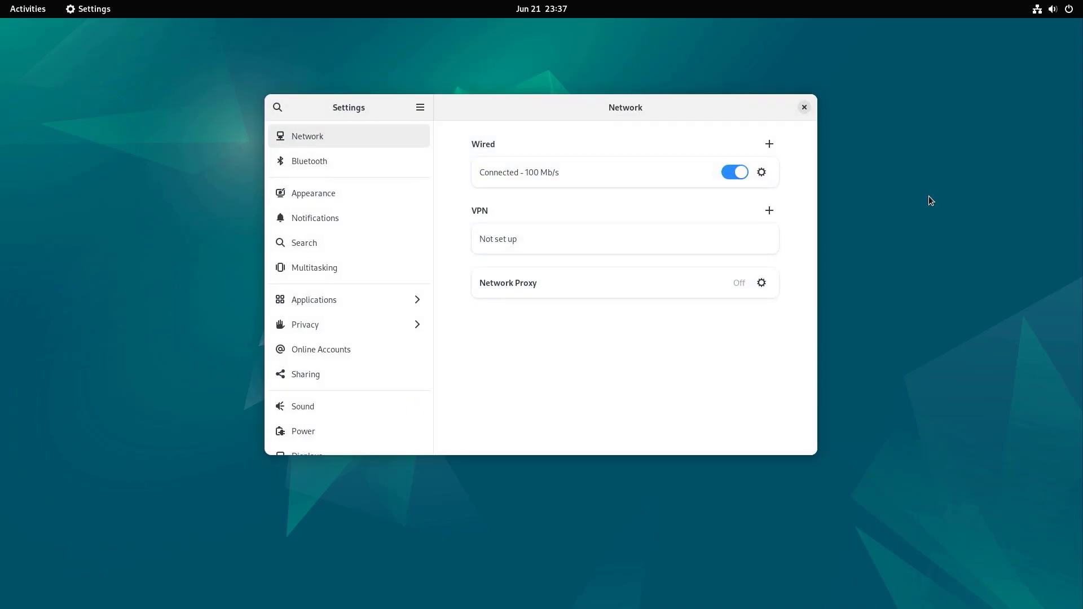
# Step: Set manual IPv4 192.168.11.100/255.255.255.0, gateway 192.168.11.1, DNS 8.8.8.8, and apply
pyautogui.click(763, 172)
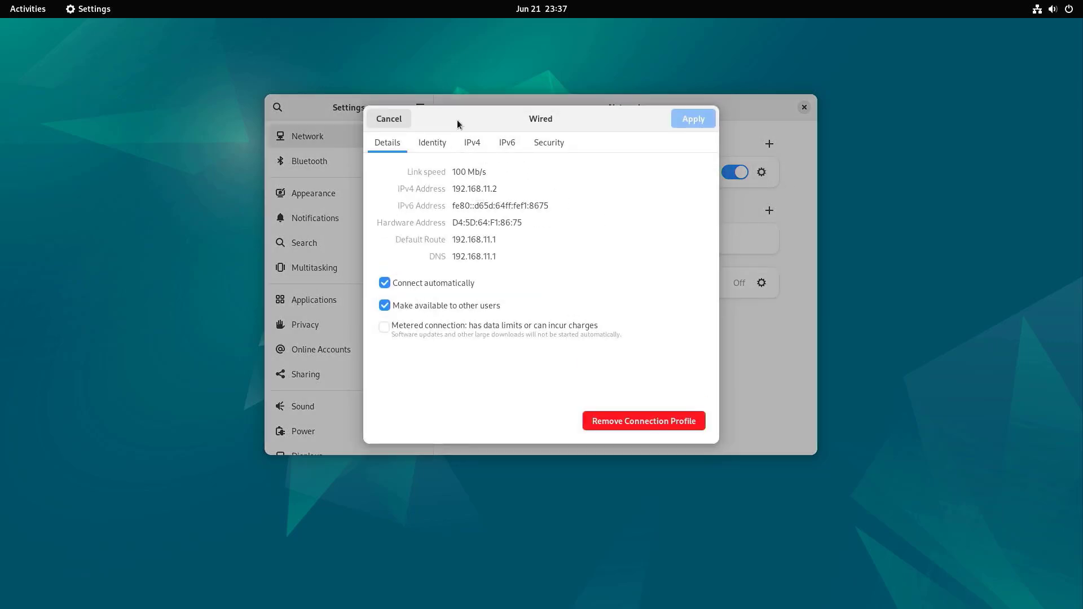
pyautogui.click(477, 144)
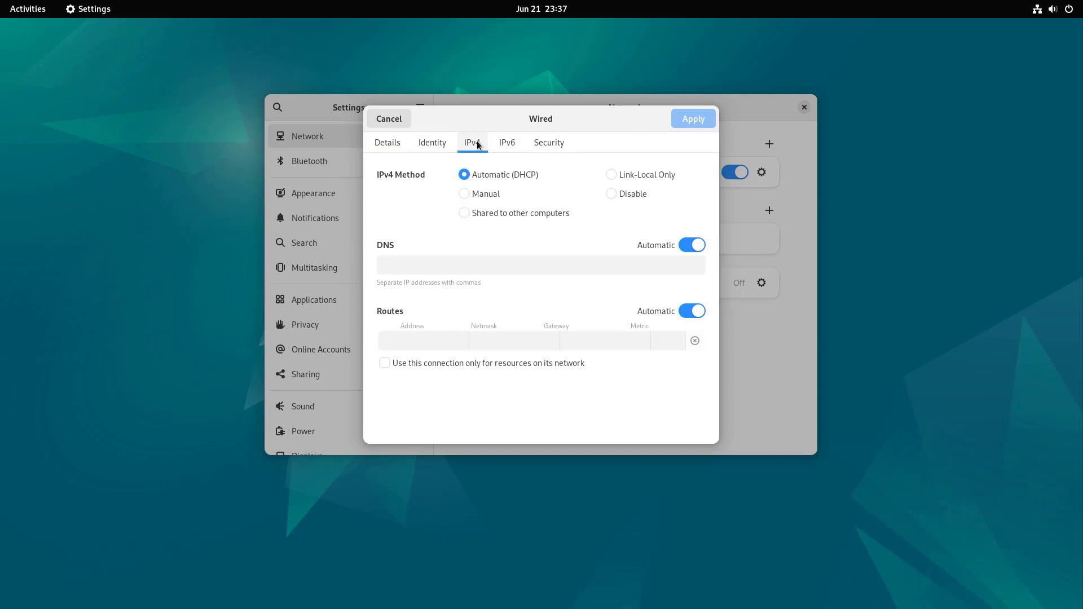
pyautogui.click(465, 195)
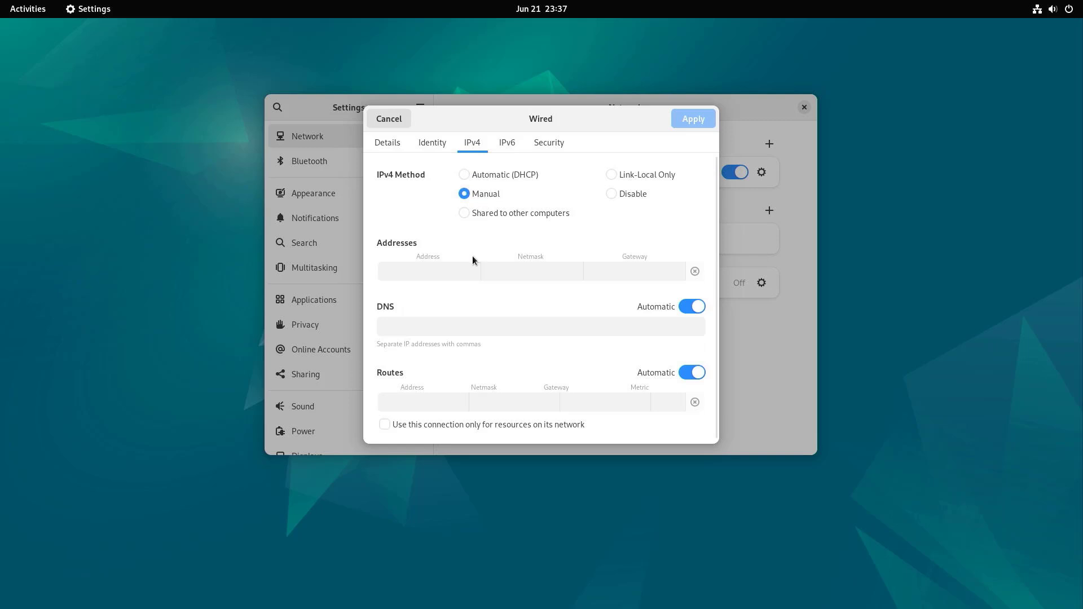
pyautogui.click(461, 270)
pyautogui.write('192.168.11.100')
pyautogui.press('Tab')
pyautogui.write('255.255.255.0')
pyautogui.press('Tab')
pyautogui.write('192.168.11')
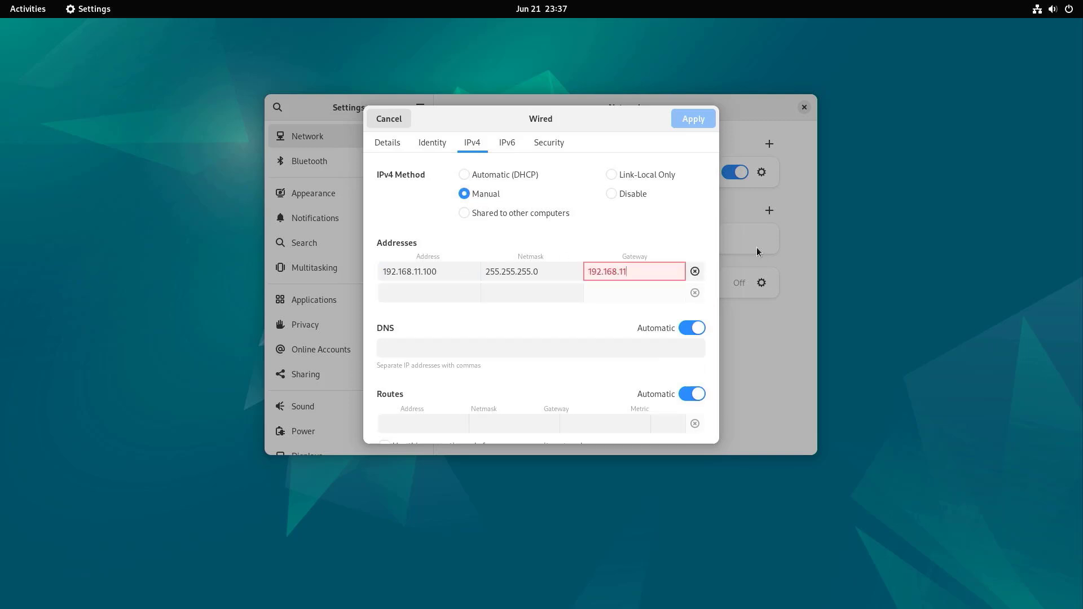
pyautogui.write('.1')
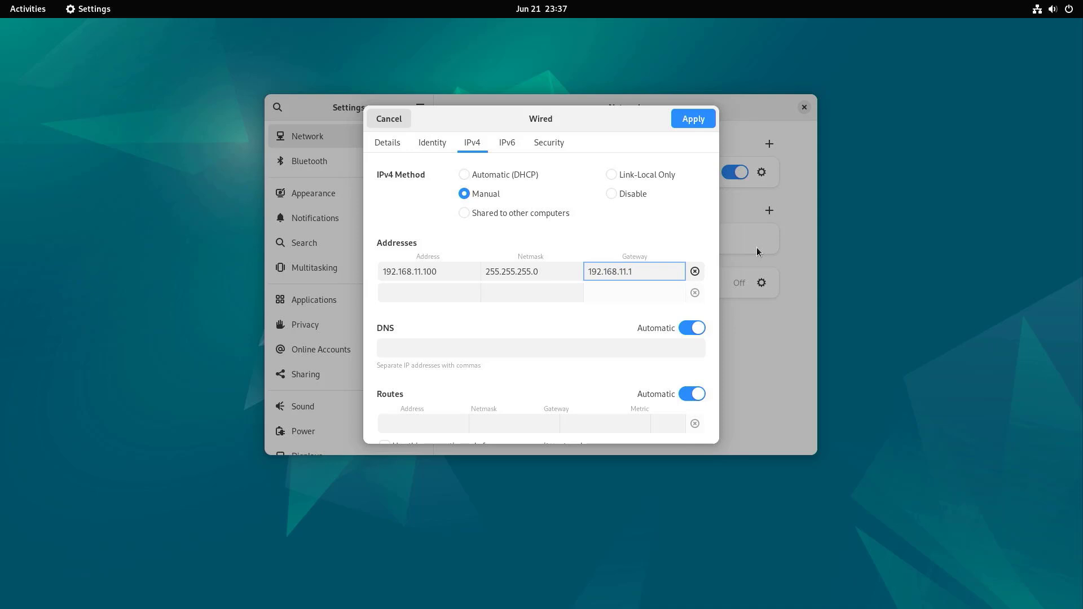
pyautogui.click(620, 346)
pyautogui.write('8.8')
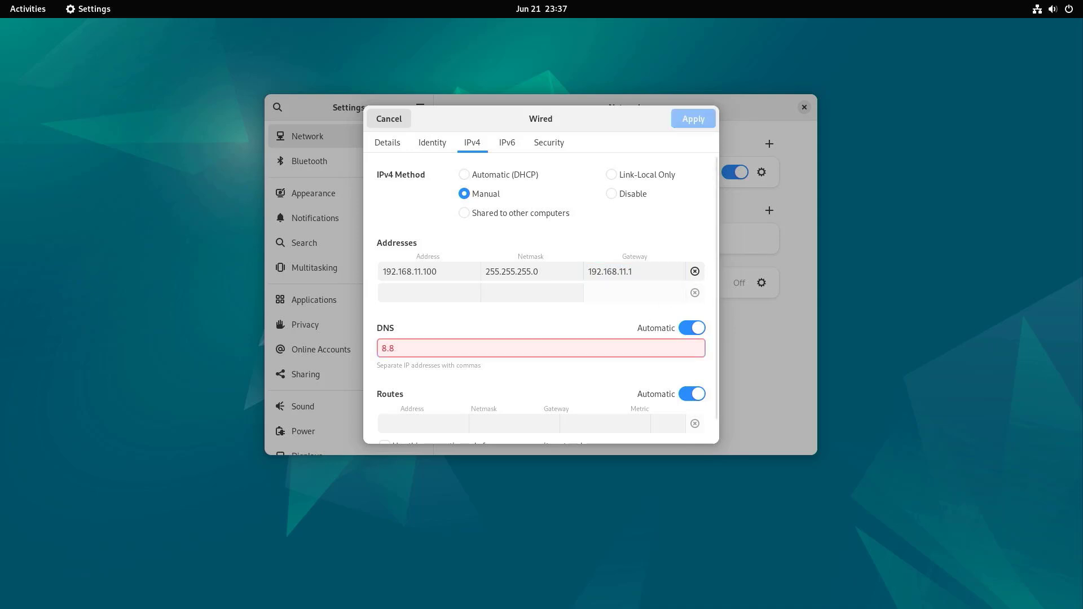
pyautogui.write('.8')
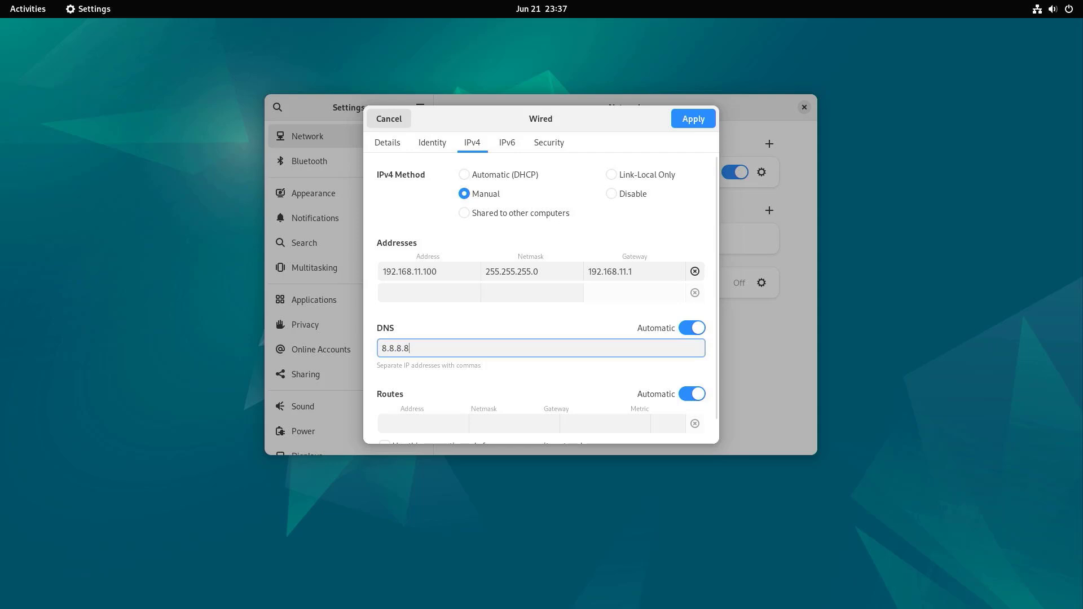
pyautogui.click(678, 121)
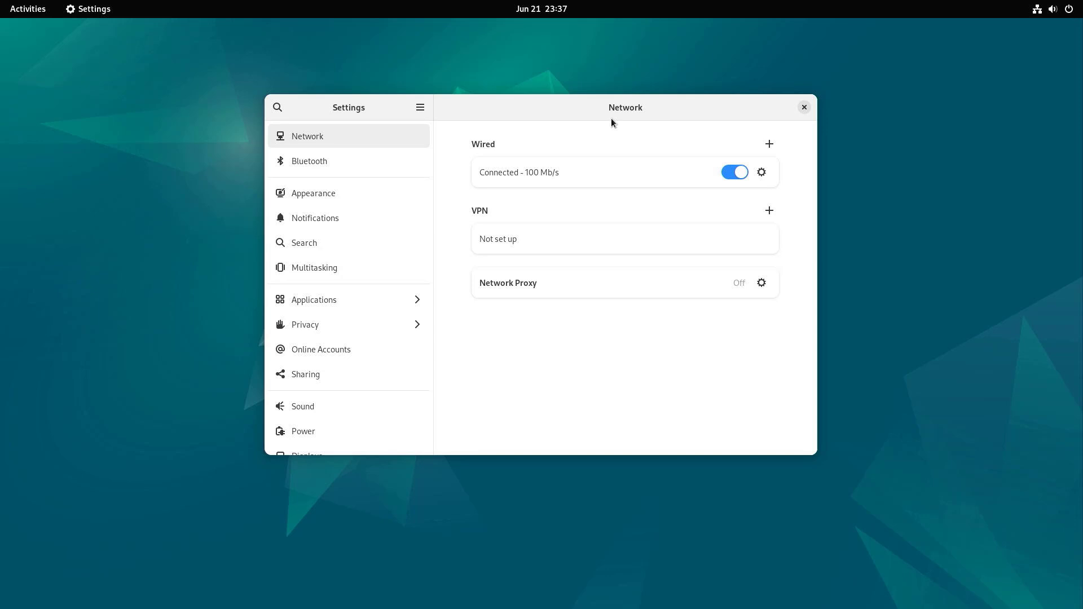
# Step: Turn the wired connection off and on, then verify the address 192.168.11.100 in its details
pyautogui.click(726, 176)
pyautogui.click(732, 174)
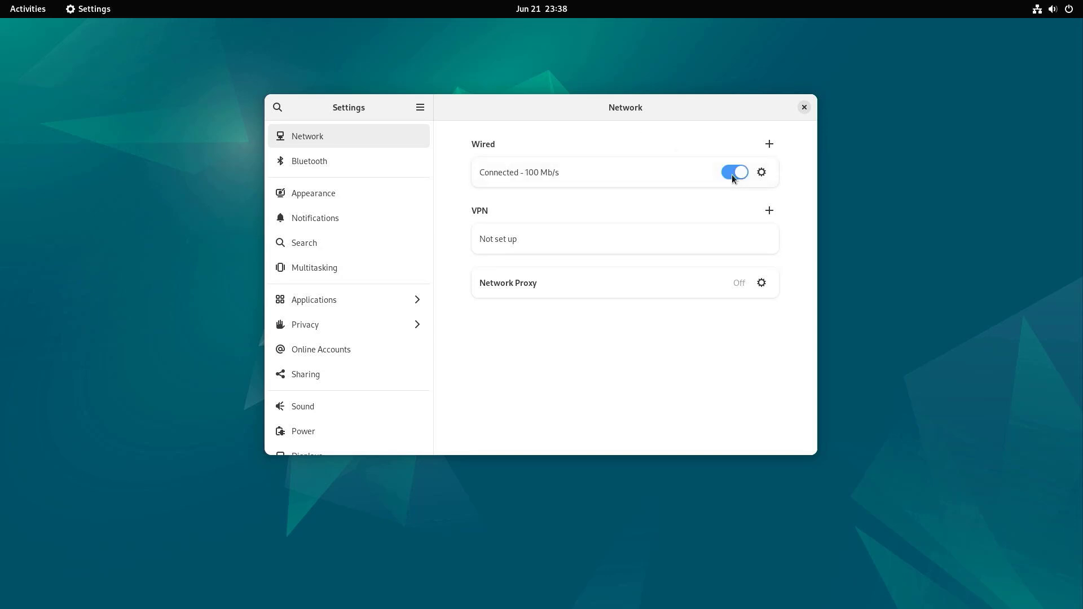
pyautogui.click(761, 171)
pyautogui.moveTo(453, 185); pyautogui.dragTo(510, 184)
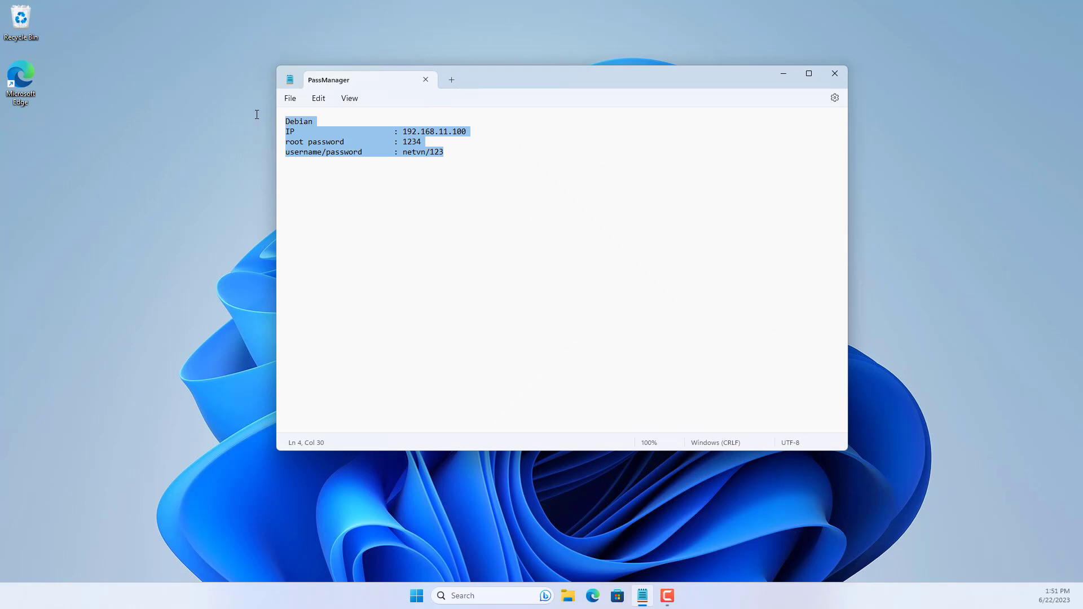
pyautogui.write('ssh netvn@192.168.11.')
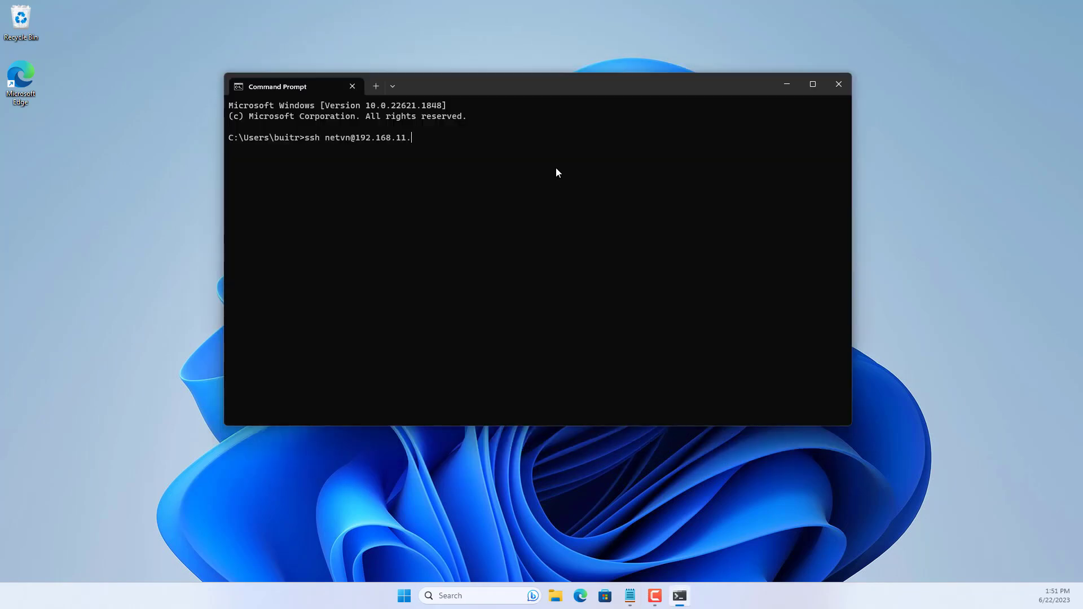
pyautogui.write('100')
# Step: SSH into 192.168.11.100, accepting the host key and logging in as the user
pyautogui.press('Return')
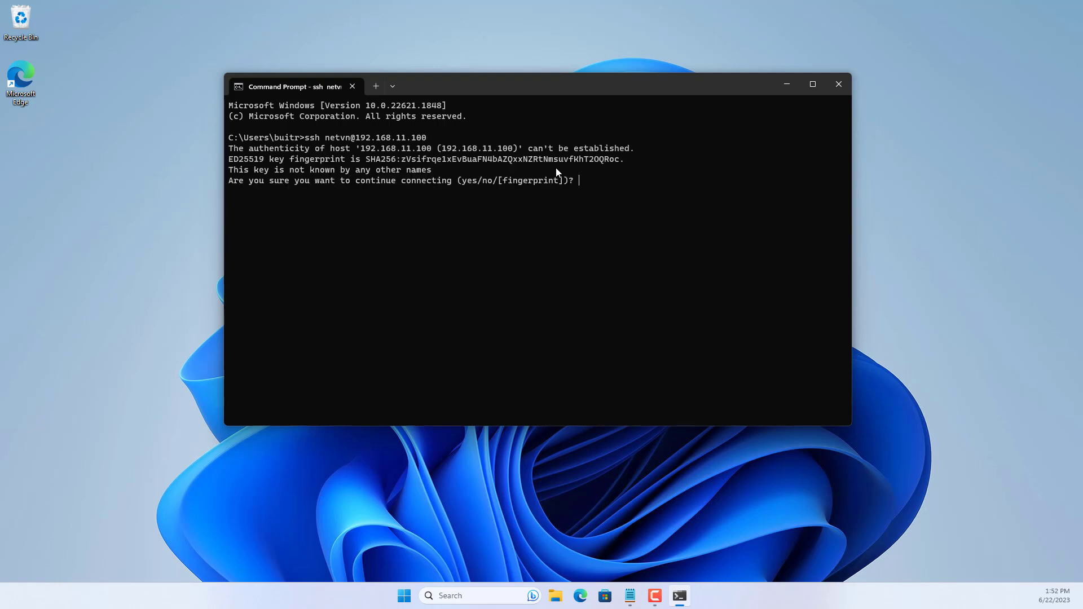
pyautogui.write('yes')
pyautogui.press('Return')
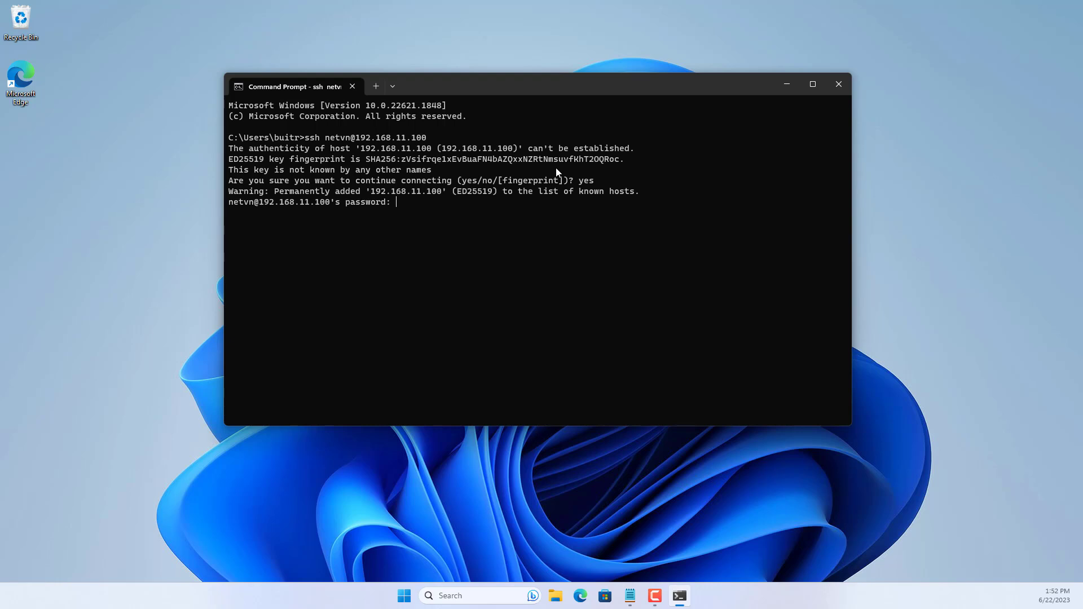
pyautogui.press('Return')
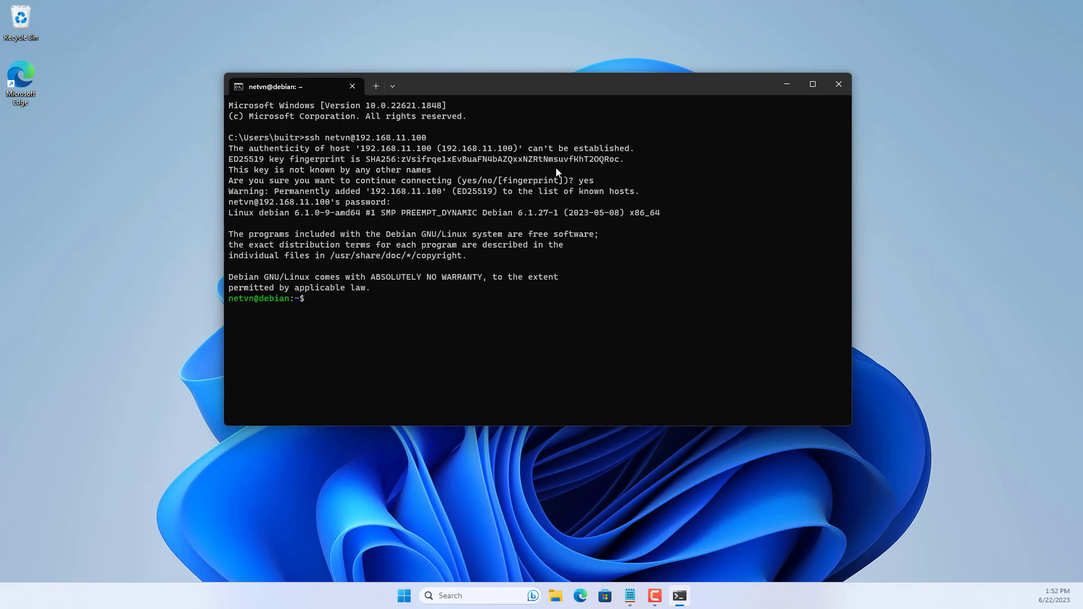
pyautogui.write('u')
# Step: Become root with the password from the notes, go to root's home, and run apt update
pyautogui.press('Return')
pyautogui.hotkey('alt', 'Tab')
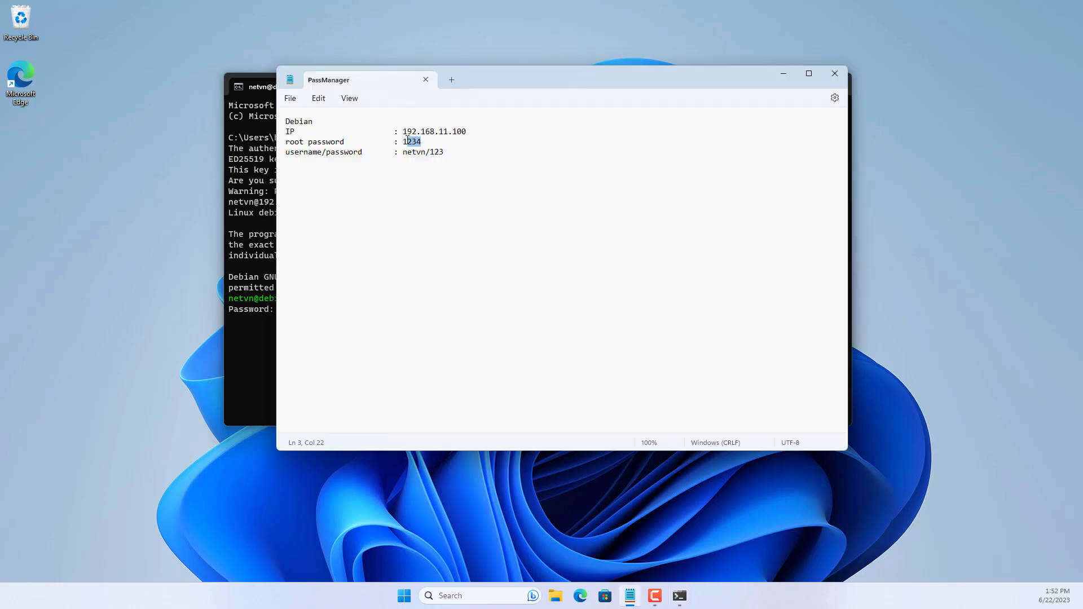
pyautogui.hotkey('alt', 'Tab')
pyautogui.hotkey('ctrl', 'v')
pyautogui.press('Return')
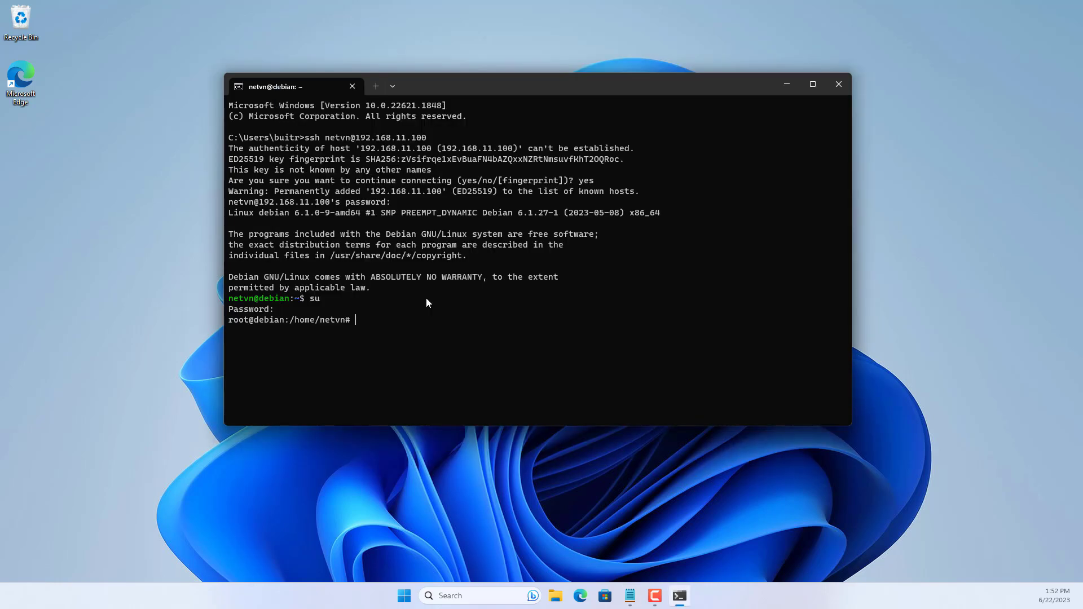
pyautogui.write('clear')
pyautogui.press('Return')
pyautogui.press('Return')
pyautogui.press('Return')
pyautogui.write('cd')
pyautogui.press('Return')
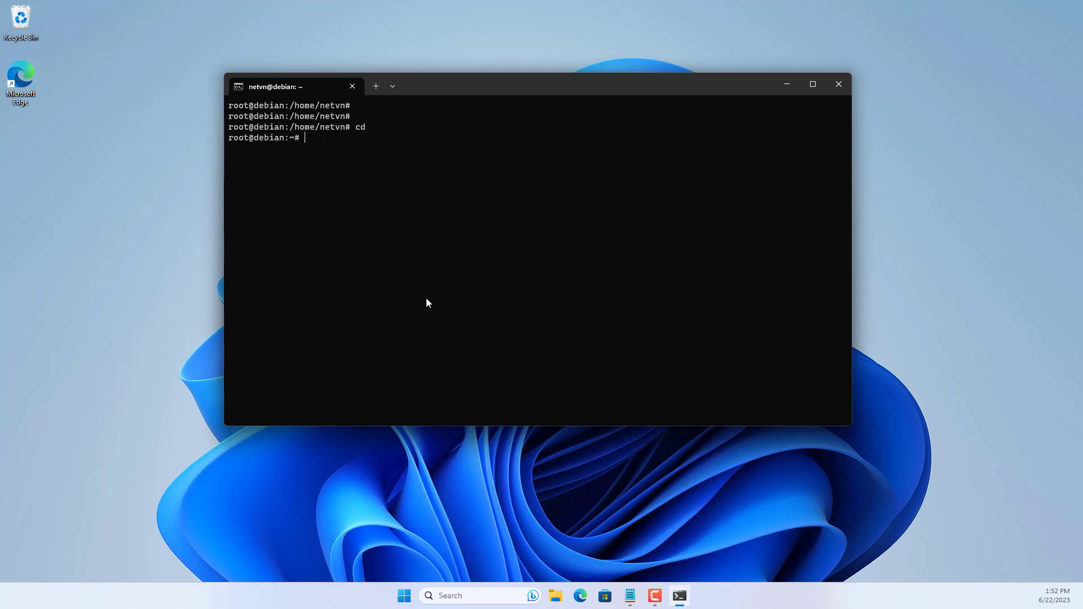
pyautogui.write('apt update')
pyautogui.press('Return')
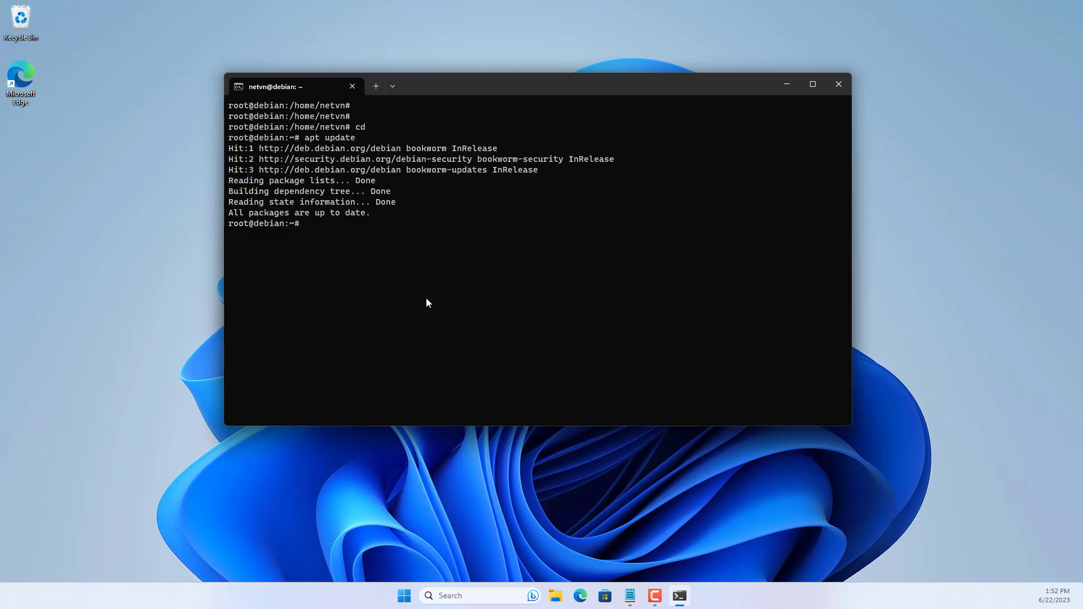
# Step: Snap the Passbolt guide beside the terminal and download the repository setup script (Step 1)
pyautogui.hotkey('alt', 'Tab')
pyautogui.moveTo(191, 143); pyautogui.dragTo(390, 143)
pyautogui.press('super+Left')
pyautogui.scroll(-4, 228, 196)
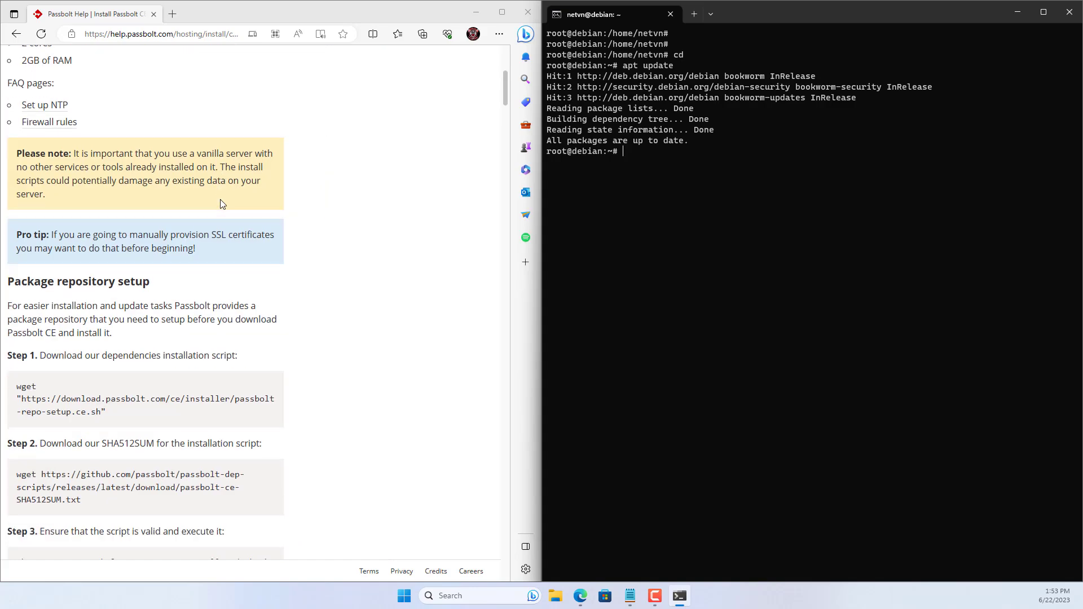
pyautogui.scroll(-3, 229, 195)
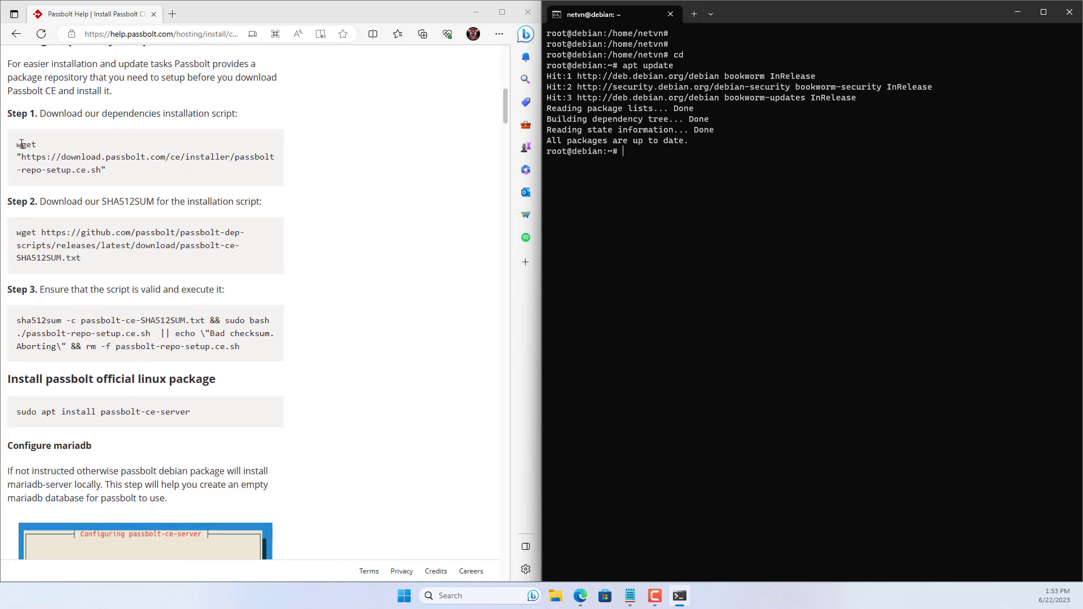
pyautogui.moveTo(17, 144); pyautogui.dragTo(106, 170)
pyautogui.hotkey('ctrl', 'c')
pyautogui.rightClick(677, 181)
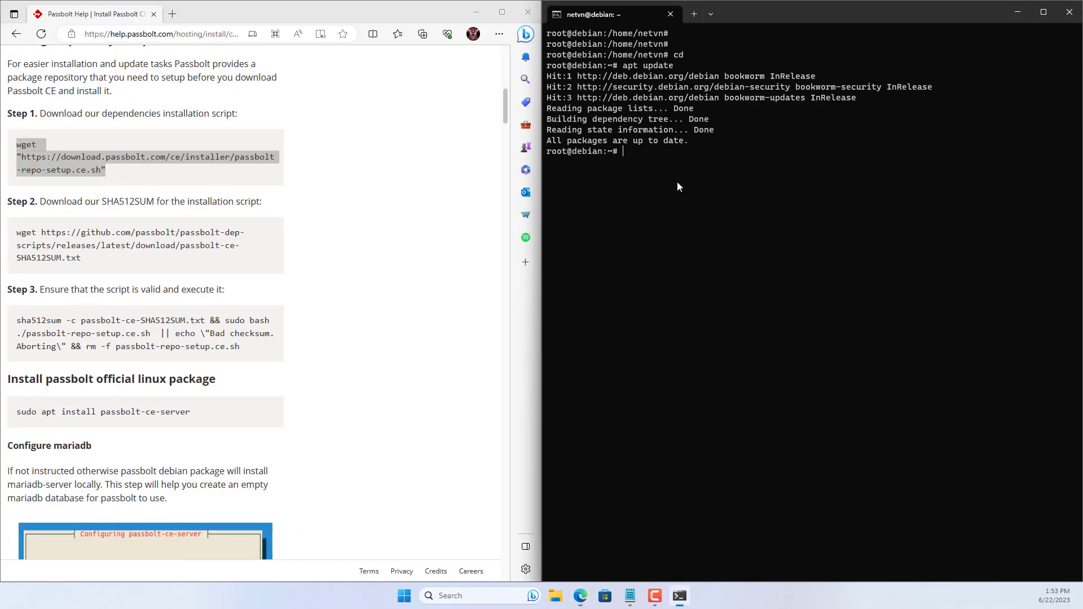
pyautogui.press('Return')
pyautogui.write('ls')
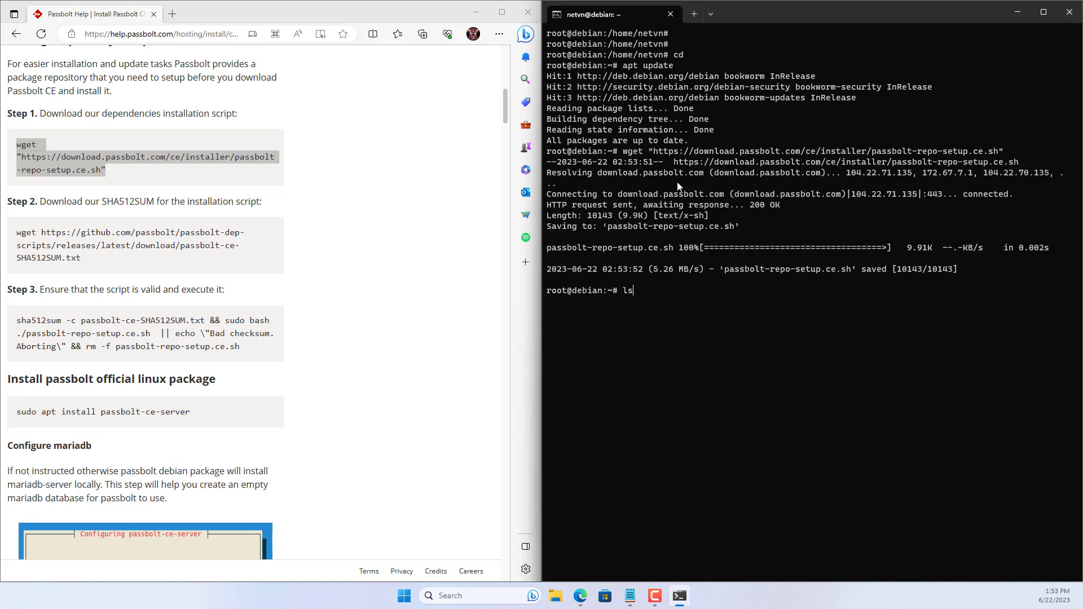
pyautogui.press('Return')
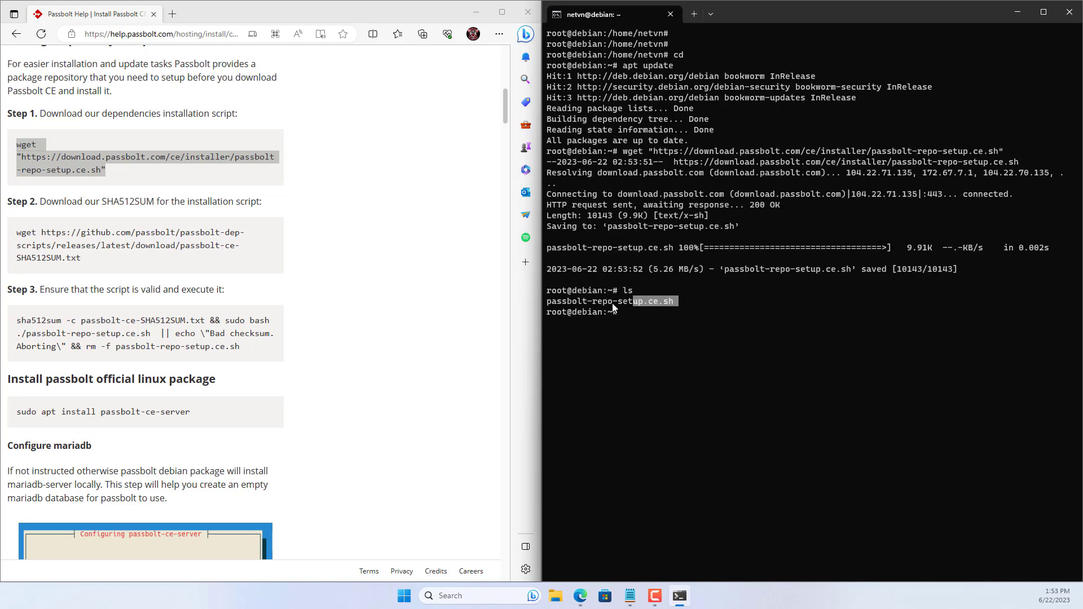
# Step: Download the passbolt-ce-SHA512SUM.txt checksum file (Step 2)
pyautogui.moveTo(674, 303); pyautogui.dragTo(550, 298)
pyautogui.rightClick(696, 333)
pyautogui.hotkey('ctrl', 'l')
pyautogui.press('Return')
pyautogui.press('Return')
pyautogui.press('Return')
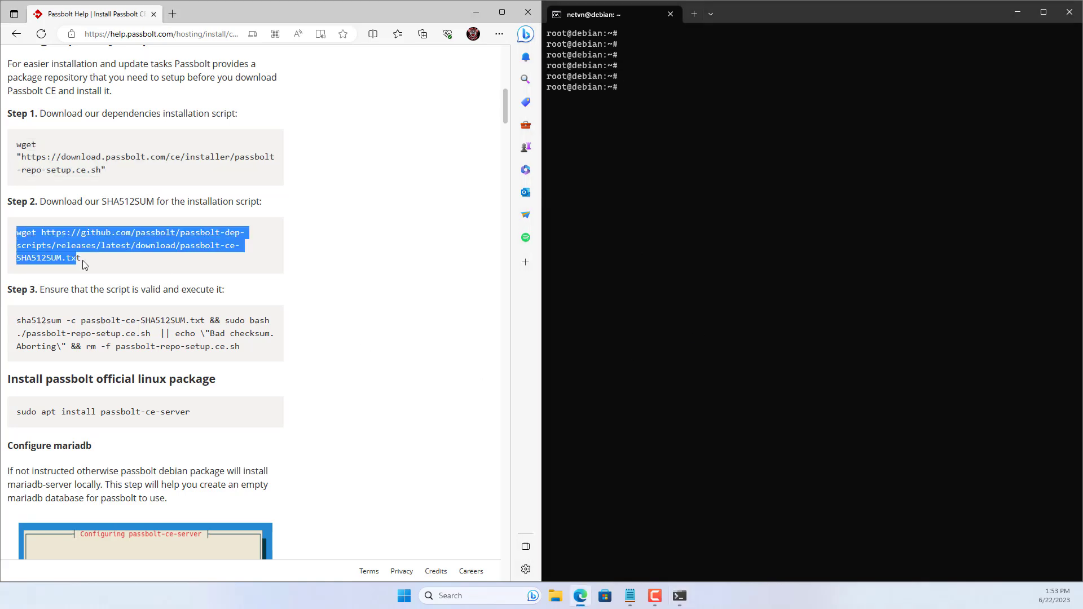
pyautogui.hotkey('ctrl', 'c')
pyautogui.rightClick(686, 212)
pyautogui.press('Right')
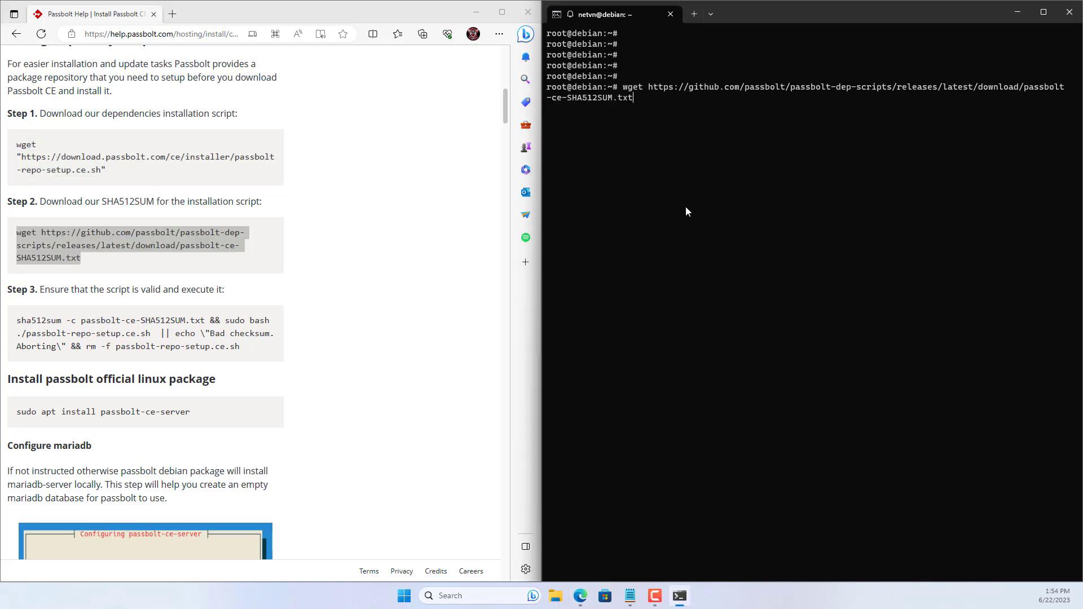
pyautogui.press('Return')
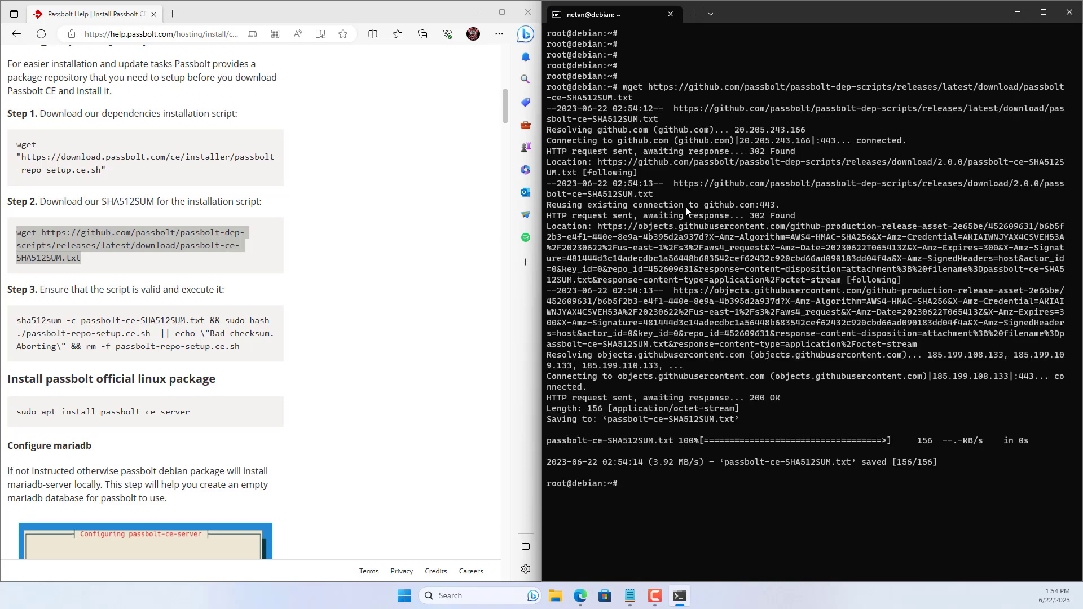
pyautogui.write('ls')
pyautogui.press('Return')
# Step: Verify the script against the SHA512 checksum and run the repository setup (Step 3)
pyautogui.moveTo(673, 498); pyautogui.dragTo(550, 500)
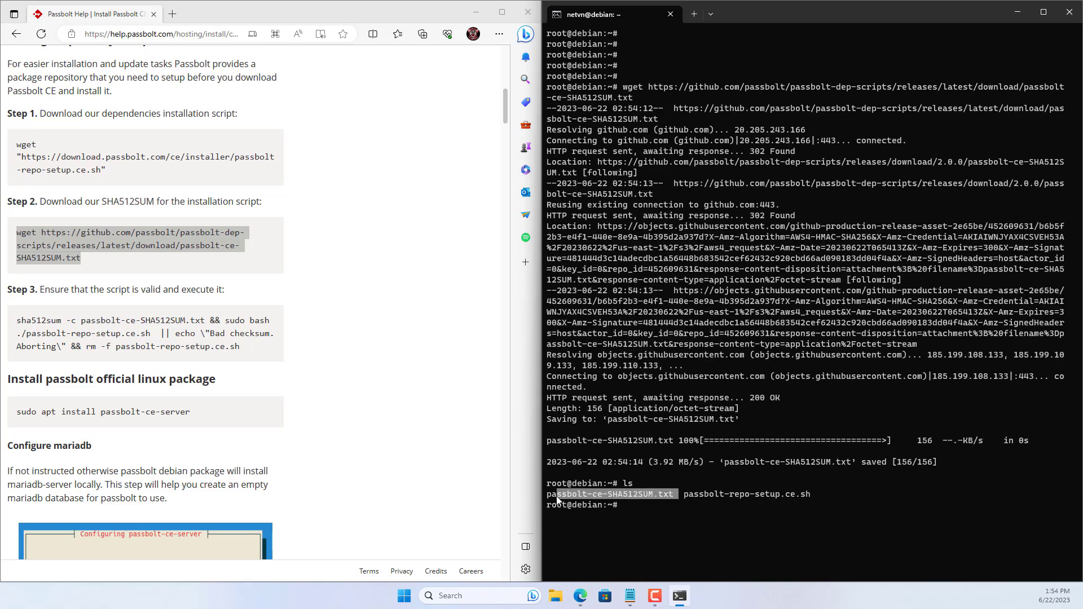
pyautogui.hotkey('ctrl', 'l')
pyautogui.press('Return')
pyautogui.press('Return')
pyautogui.press('Return')
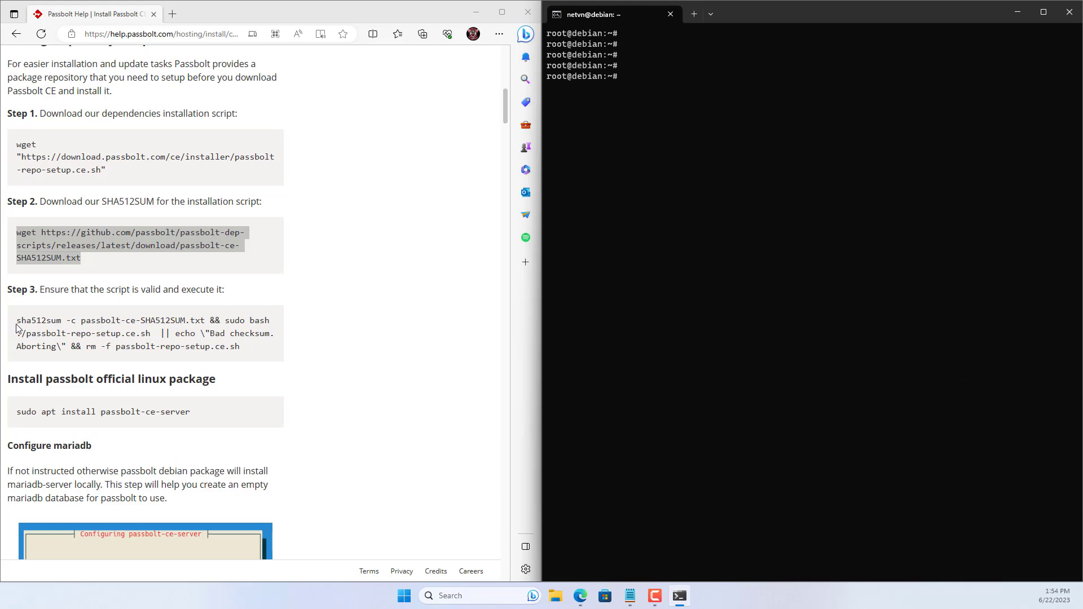
pyautogui.moveTo(17, 320); pyautogui.dragTo(240, 347)
pyautogui.hotkey('ctrl', 'c')
pyautogui.rightClick(681, 153)
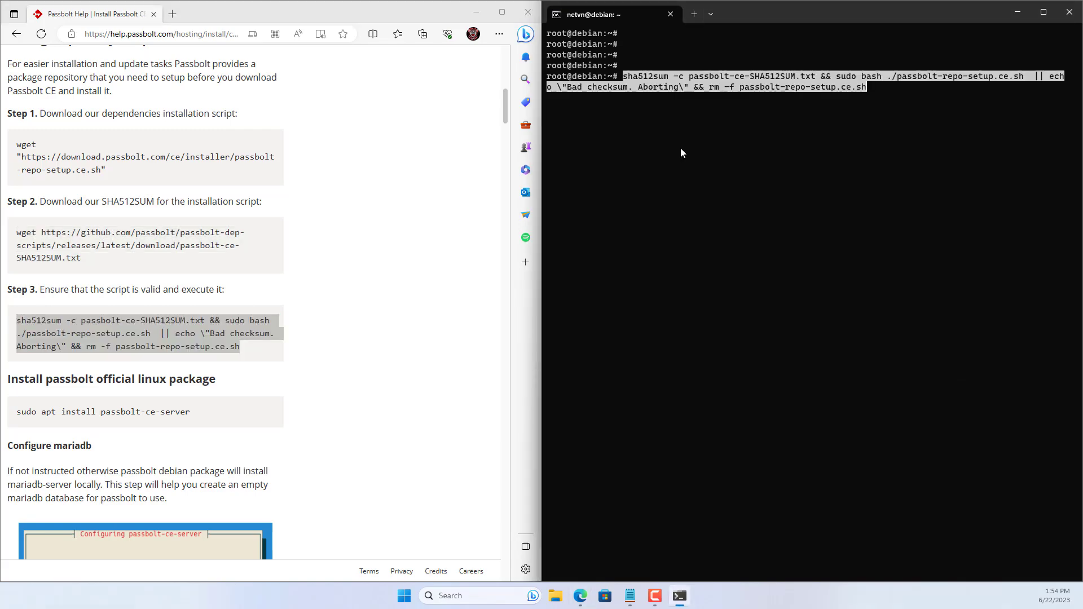
pyautogui.press('Return')
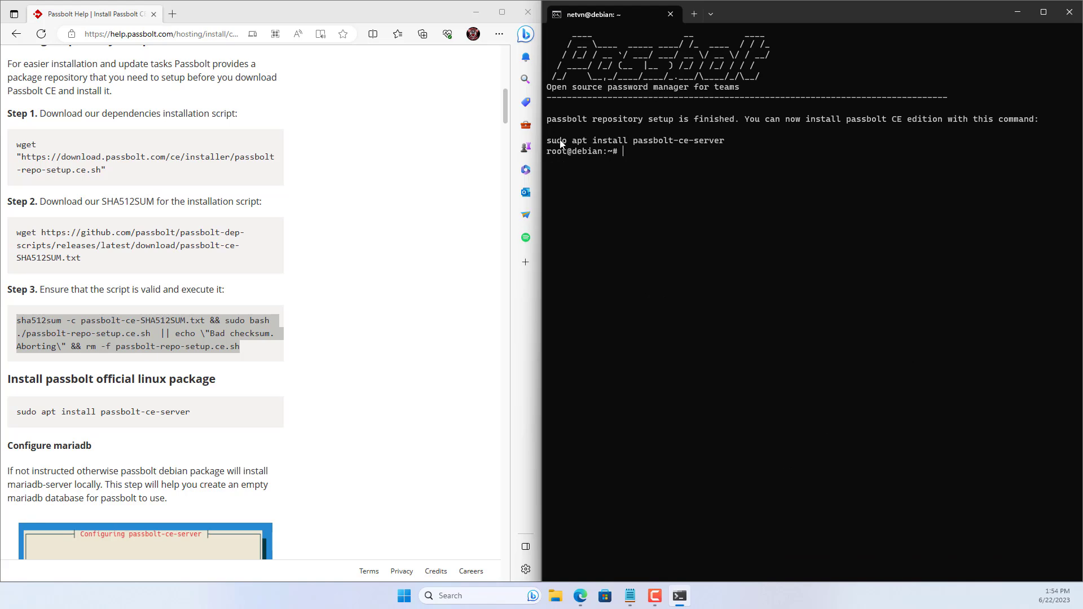
# Step: Copy the suggested 'sudo apt install passbolt-ce-server' command from the output and run it
pyautogui.moveTo(548, 140); pyautogui.dragTo(721, 146)
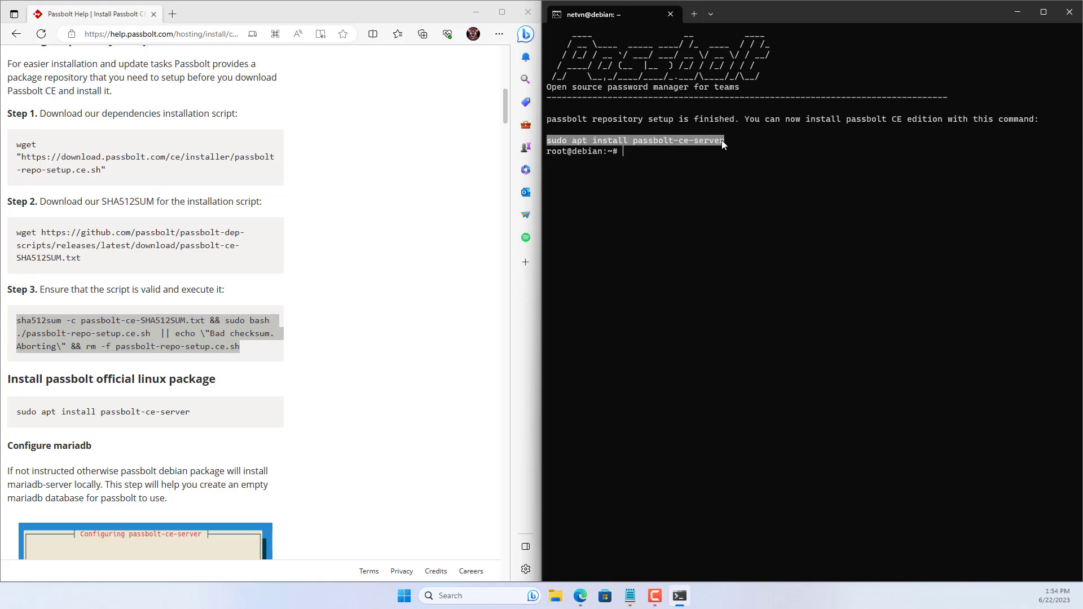
pyautogui.rightClick(717, 157)
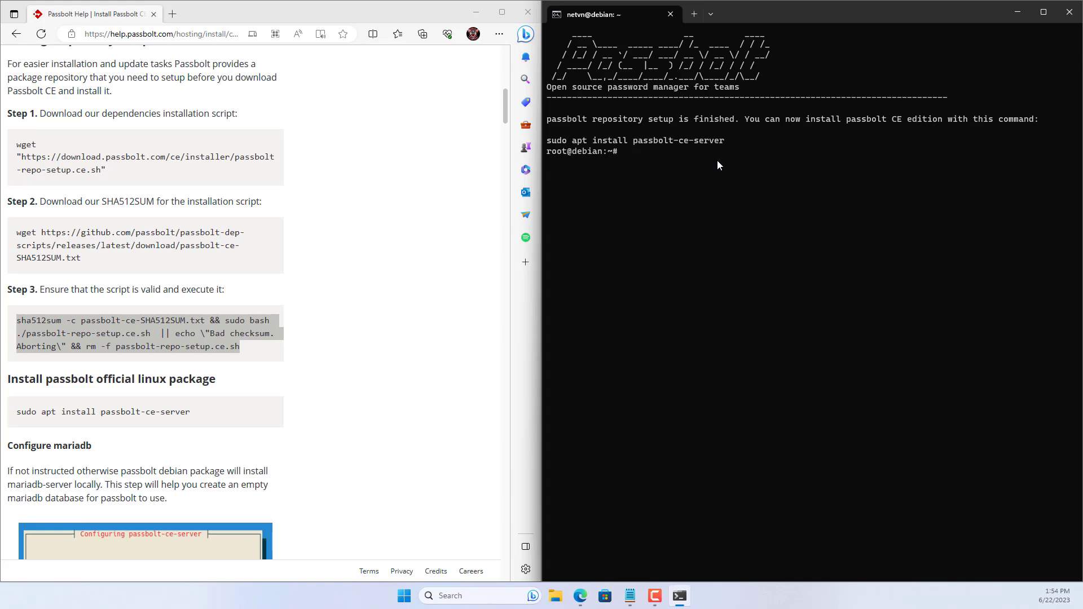
pyautogui.rightClick(717, 161)
pyautogui.press('Return')
pyautogui.write('y')
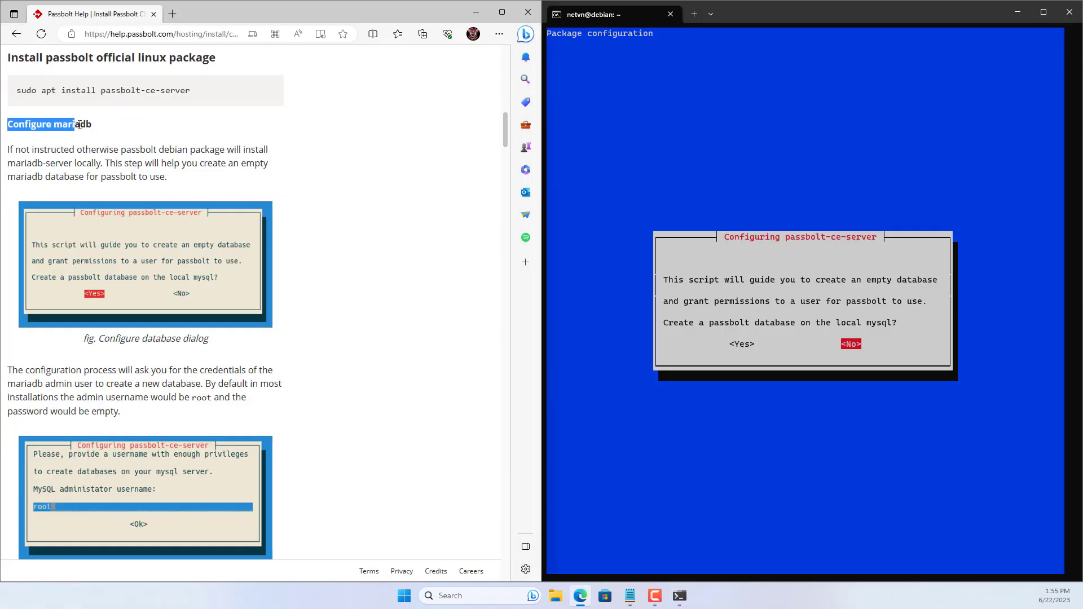
# Step: Agree to create the Passbolt database, keeping root as admin and entering its password
pyautogui.moveTo(8, 124); pyautogui.dragTo(91, 124)
pyautogui.click(768, 311)
pyautogui.press('Left')
pyautogui.press('Return')
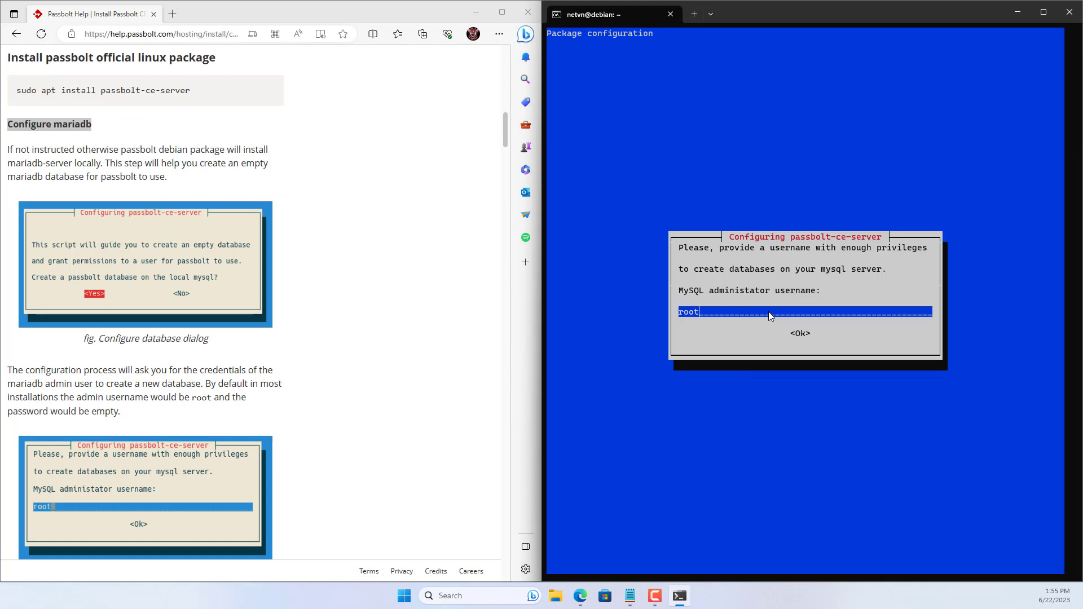
pyautogui.press('Tab')
pyautogui.press('Return')
pyautogui.write('*******')
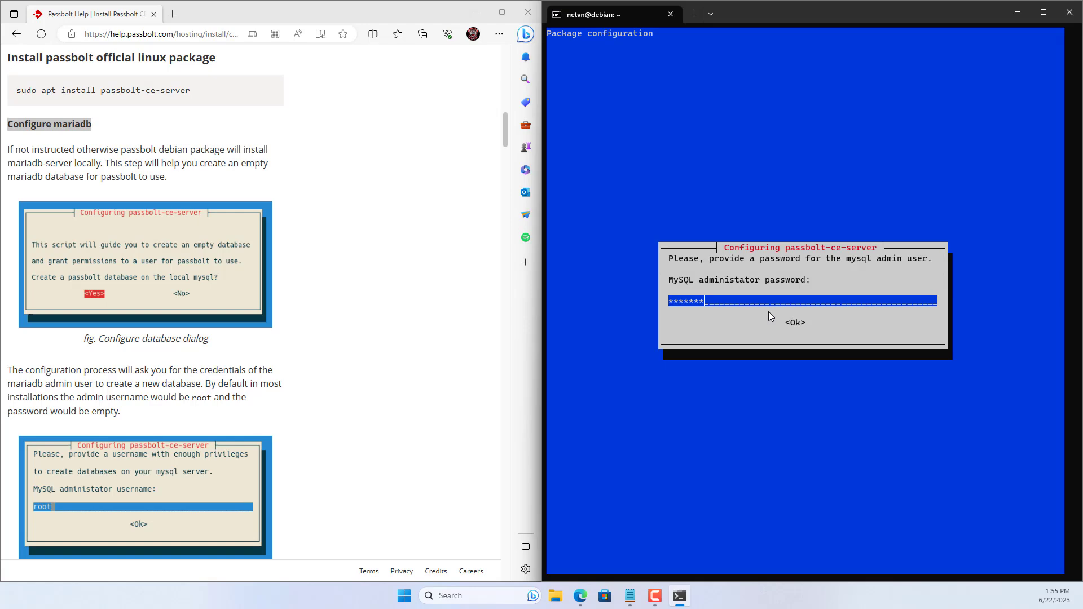
pyautogui.write('**')
pyautogui.press('Return')
# Step: Accept user passboltadmin with a repeated password and database name passboltdb, then pick Yes for nginx
pyautogui.press('Tab')
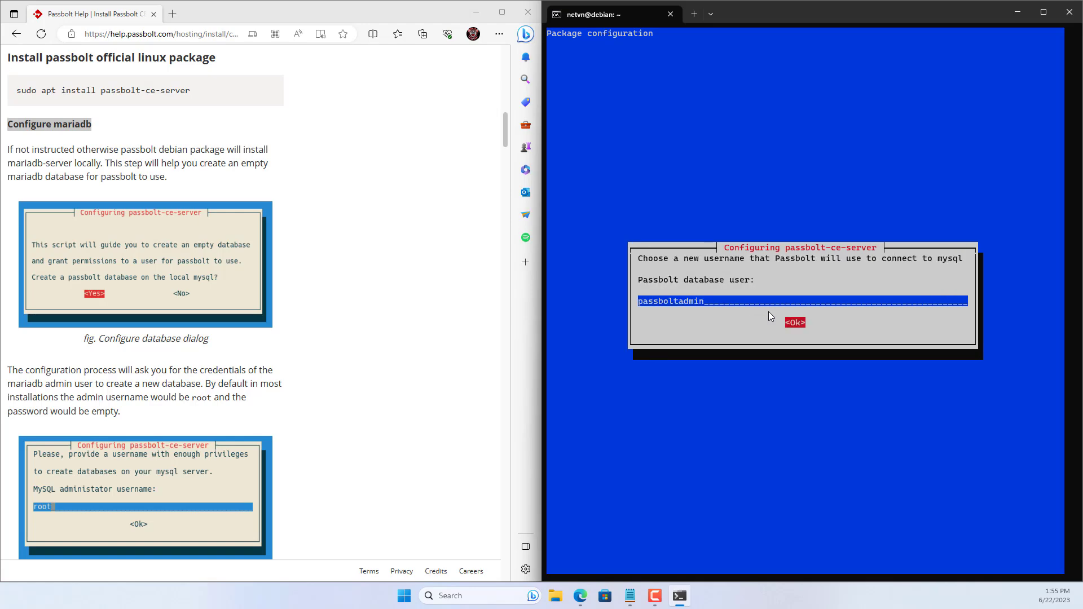
pyautogui.press('Return')
pyautogui.write('*******')
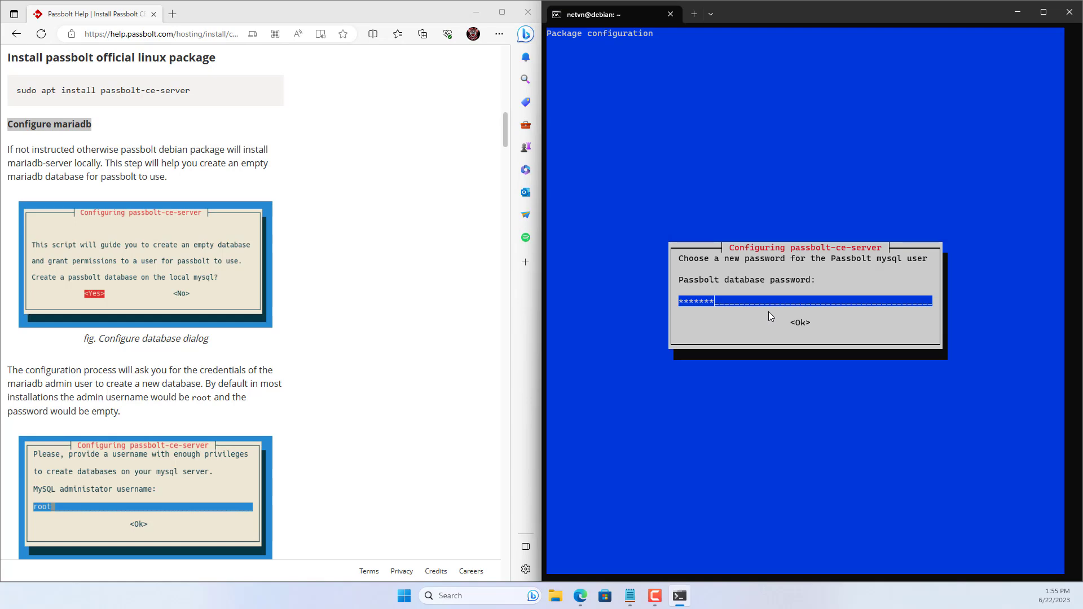
pyautogui.write('*')
pyautogui.press('Return')
pyautogui.write('********')
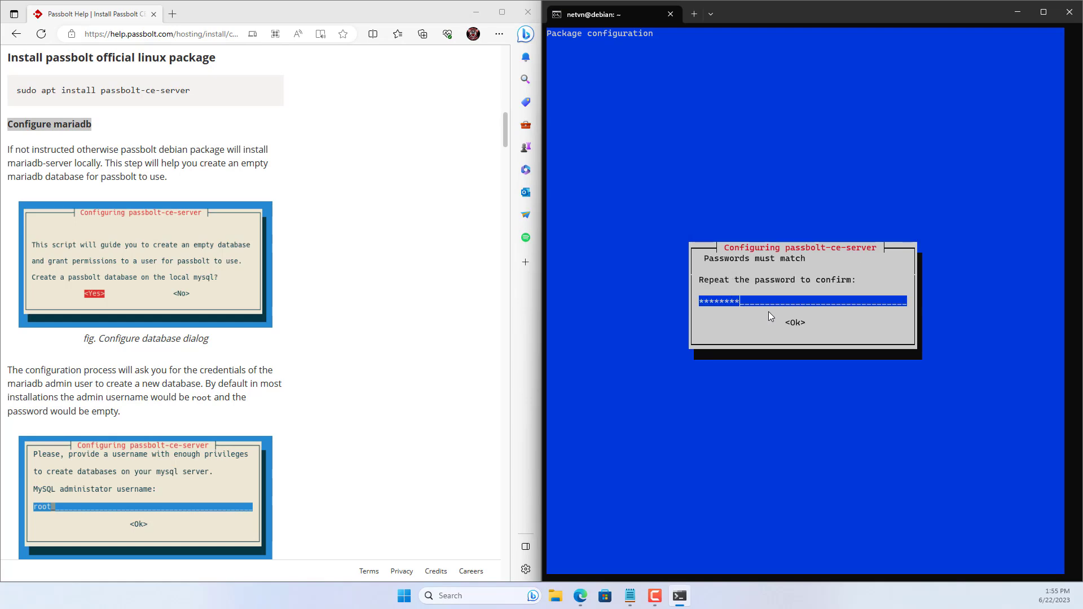
pyautogui.press('Return')
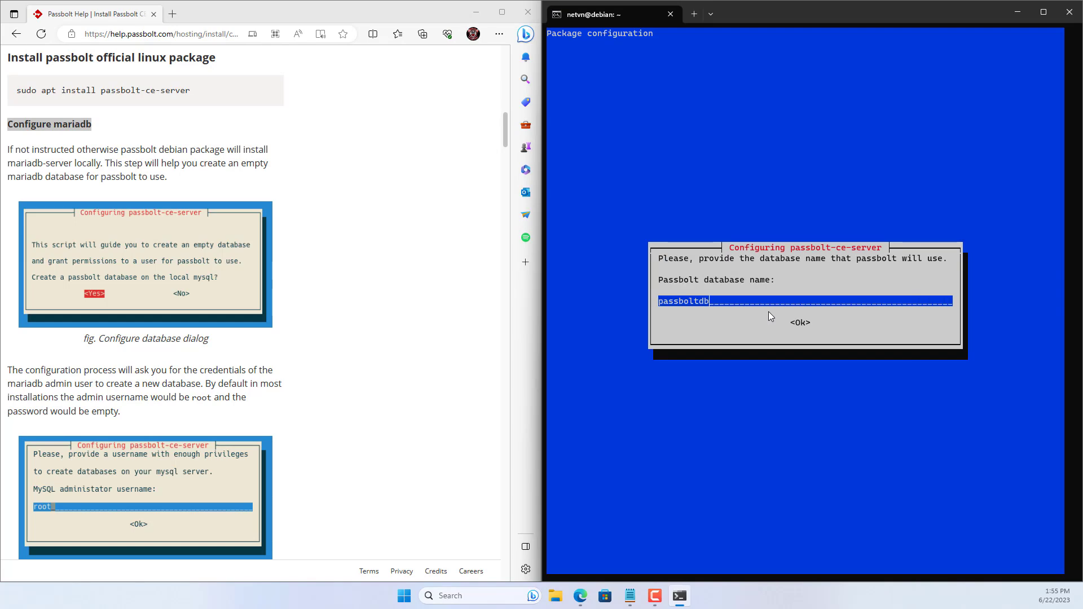
pyautogui.press('Tab')
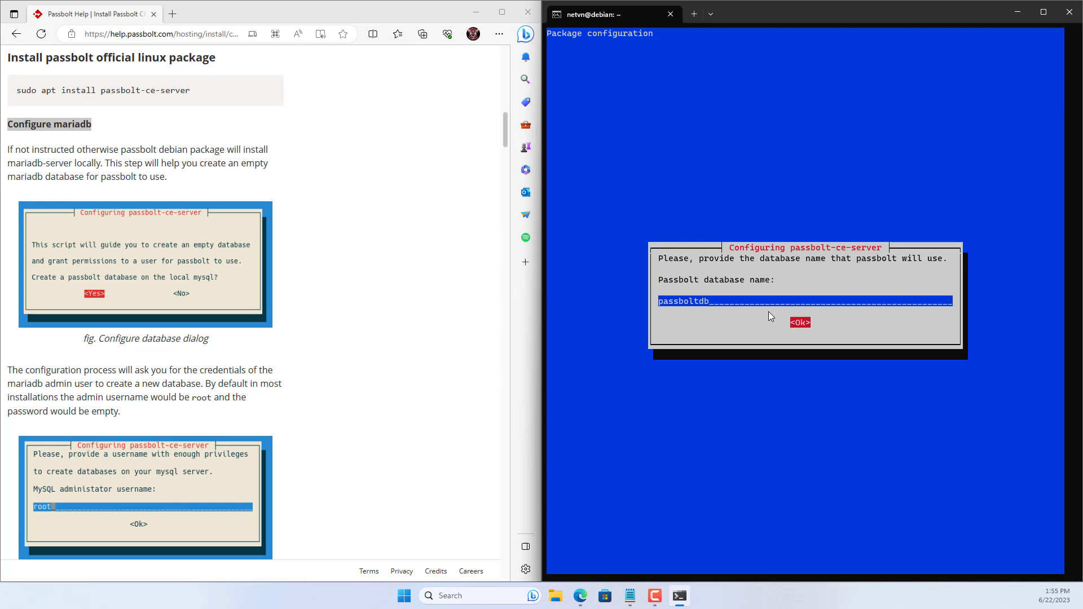
pyautogui.press('Return')
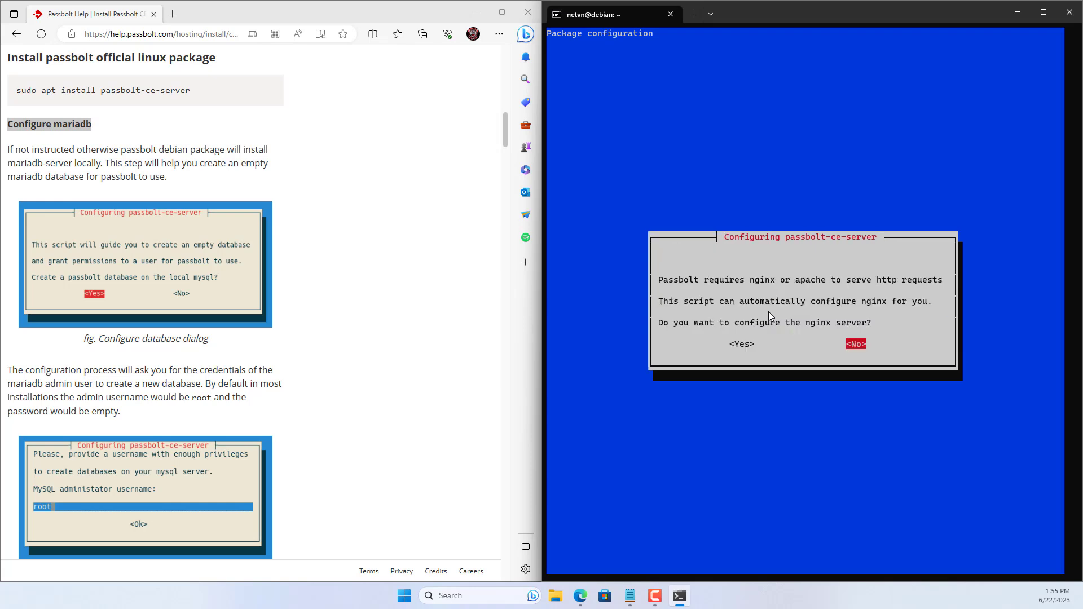
pyautogui.scroll(-8, 254, 338)
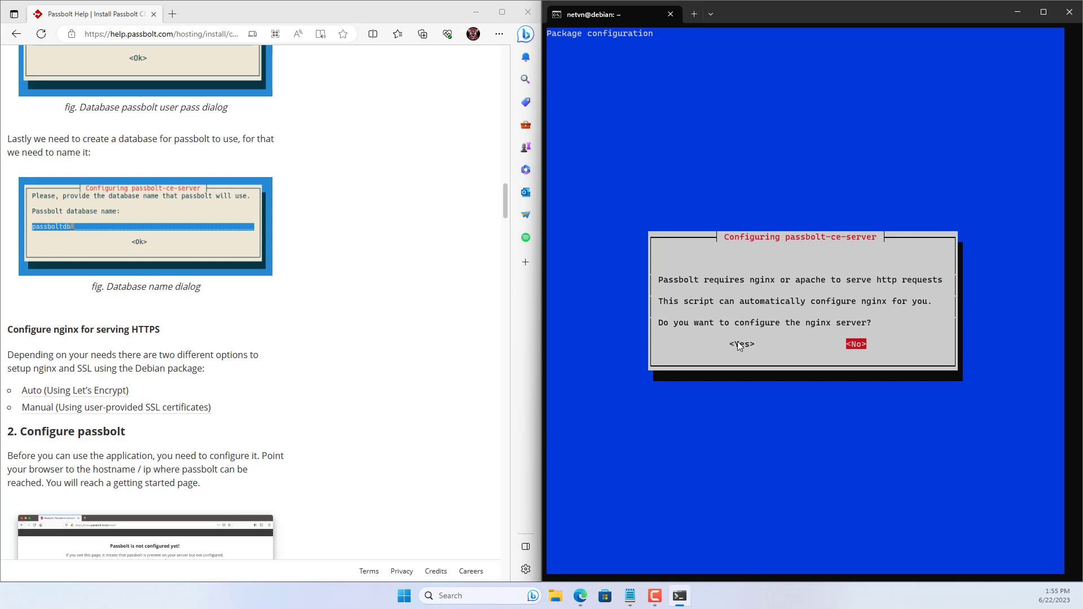
pyautogui.press('Left')
# Step: Accept automatic nginx configuration and choose 'none' for SSL
pyautogui.press('Return')
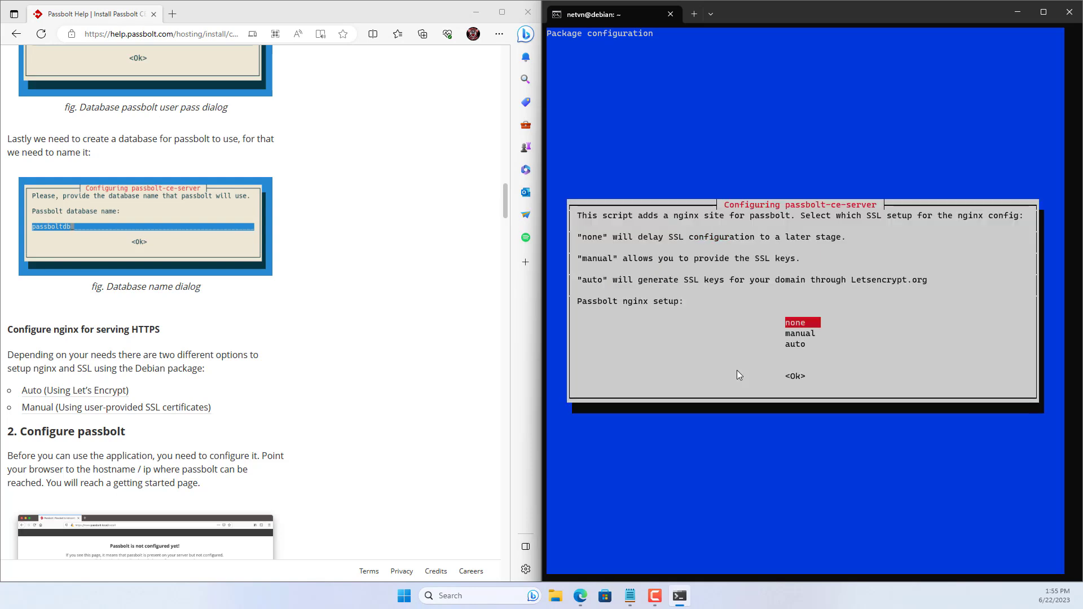
pyautogui.moveTo(587, 241); pyautogui.dragTo(837, 239)
pyautogui.click(850, 269)
pyautogui.press('Return')
# Step: Paste 192.168.11.100 from the server notes as the domain and finish the package setup
pyautogui.hotkey('alt', 'Tab')
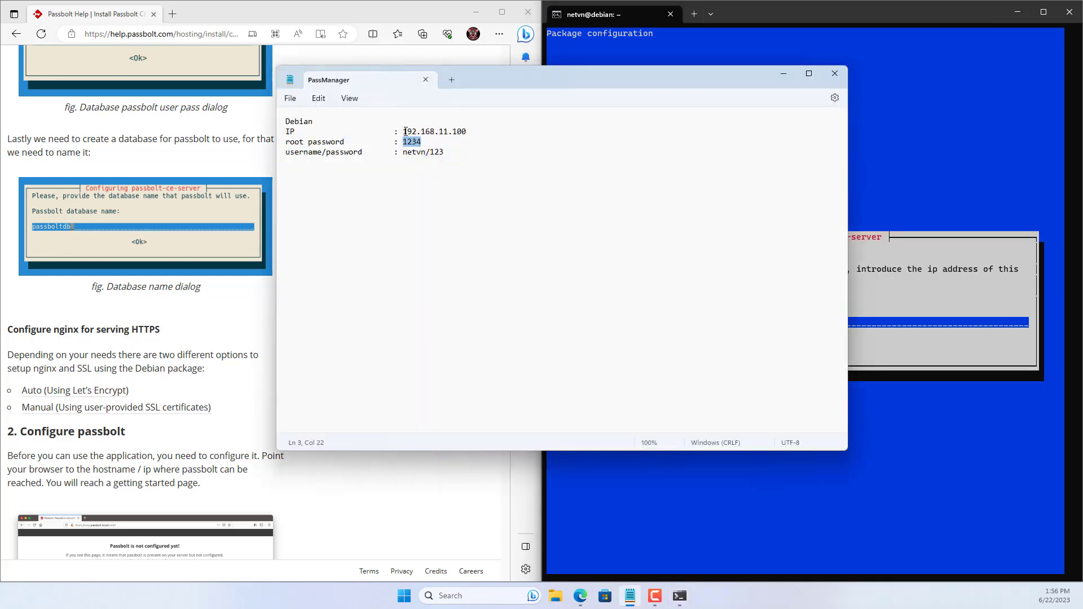
pyautogui.moveTo(405, 131); pyautogui.dragTo(466, 131)
pyautogui.hotkey('ctrl', 'c')
pyautogui.click(766, 272)
pyautogui.hotkey('ctrl', 'v')
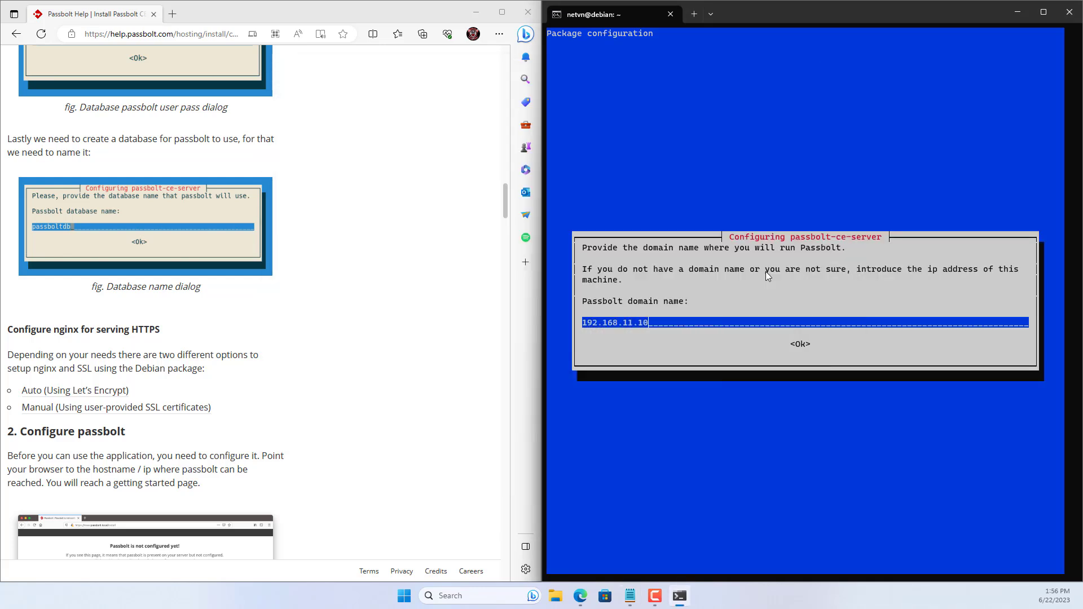
pyautogui.press('Tab')
pyautogui.press('Return')
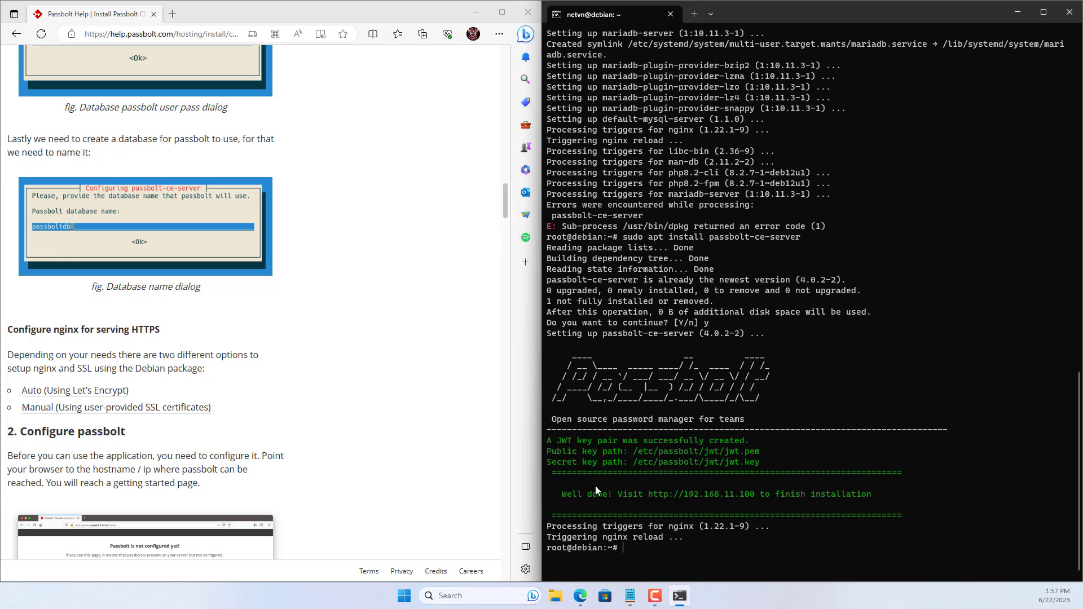
pyautogui.moveTo(559, 498); pyautogui.dragTo(871, 495)
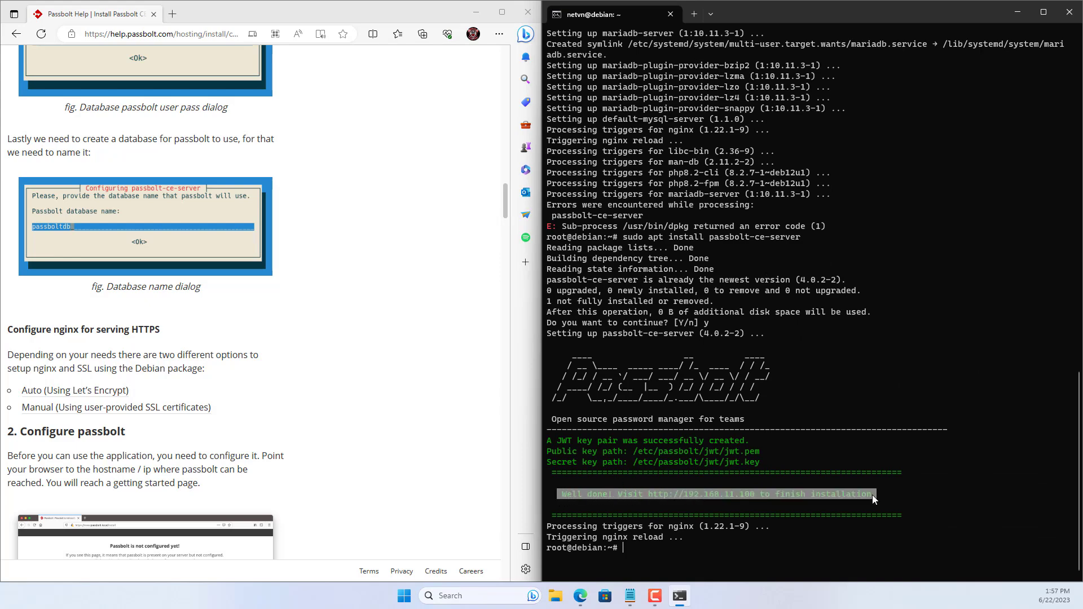
pyautogui.click(299, 56)
pyautogui.hotkey('ctrl', 't')
pyautogui.write('192')
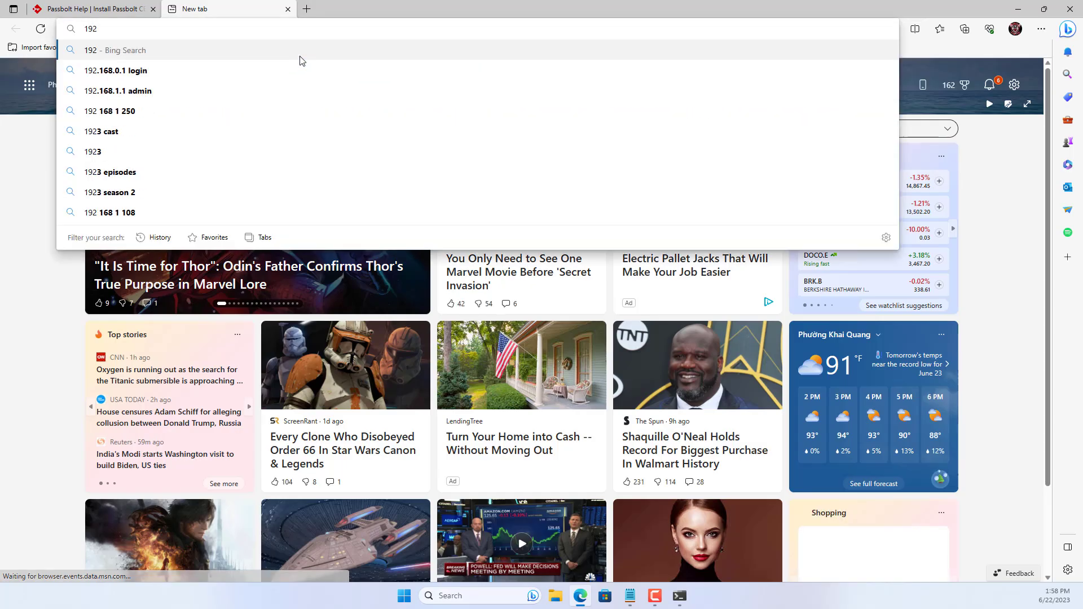
pyautogui.write('.168.11.')
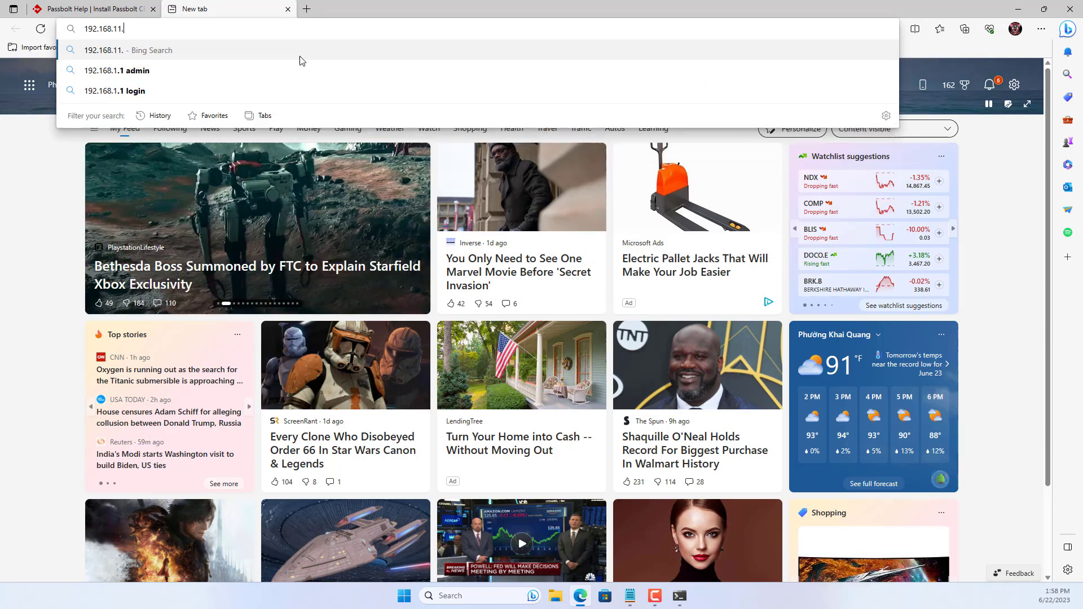
pyautogui.write('100')
pyautogui.press('Return')
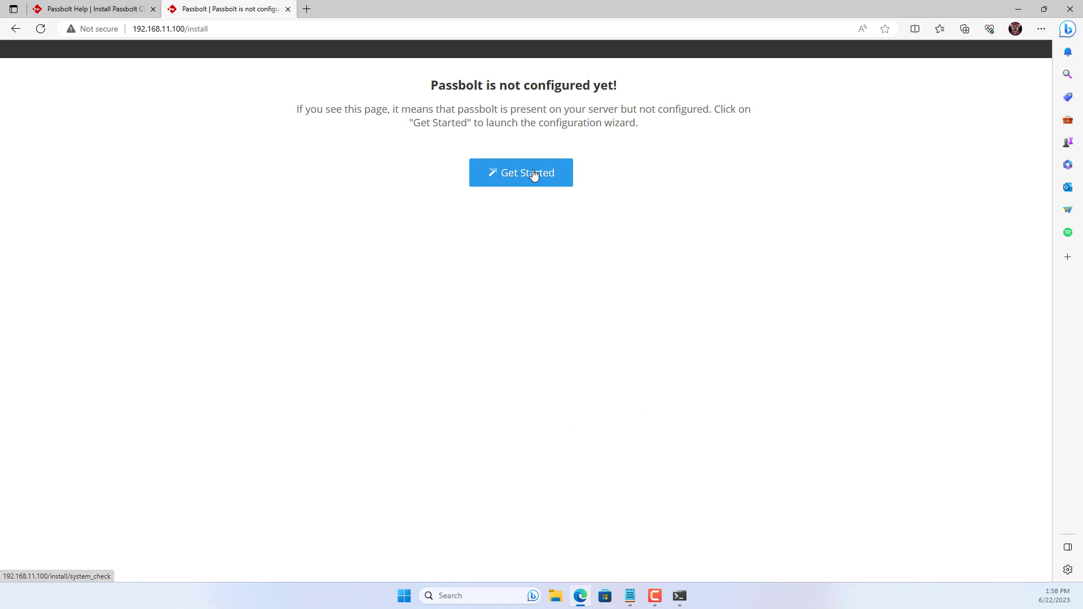
pyautogui.click(533, 175)
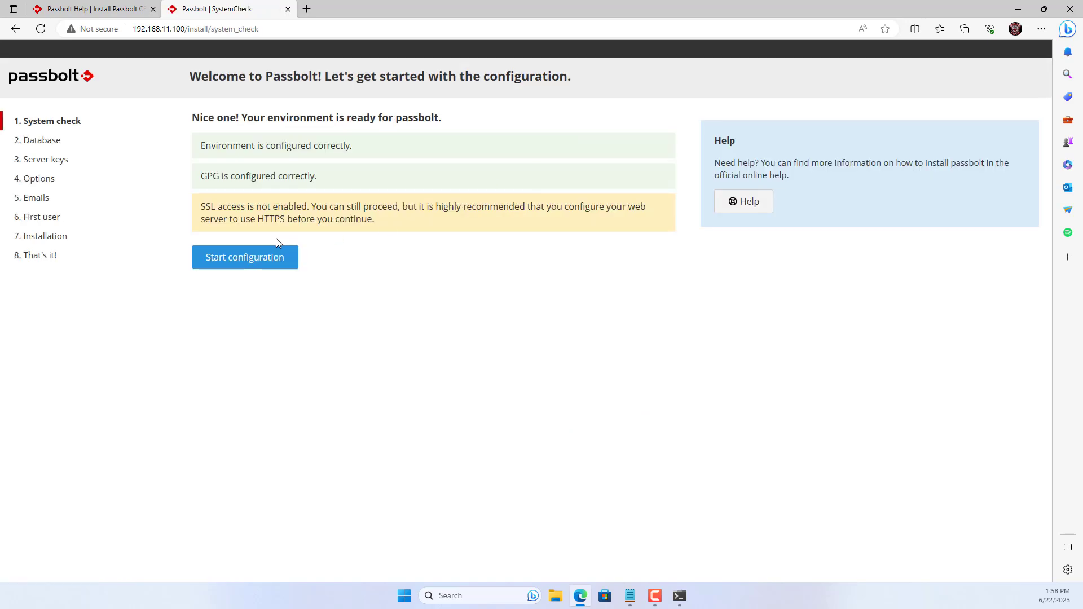
pyautogui.click(260, 264)
# Step: Fill host 127.0.0.1, user passboltadmin from the notes, its password, and database passboltdb
pyautogui.click(321, 169)
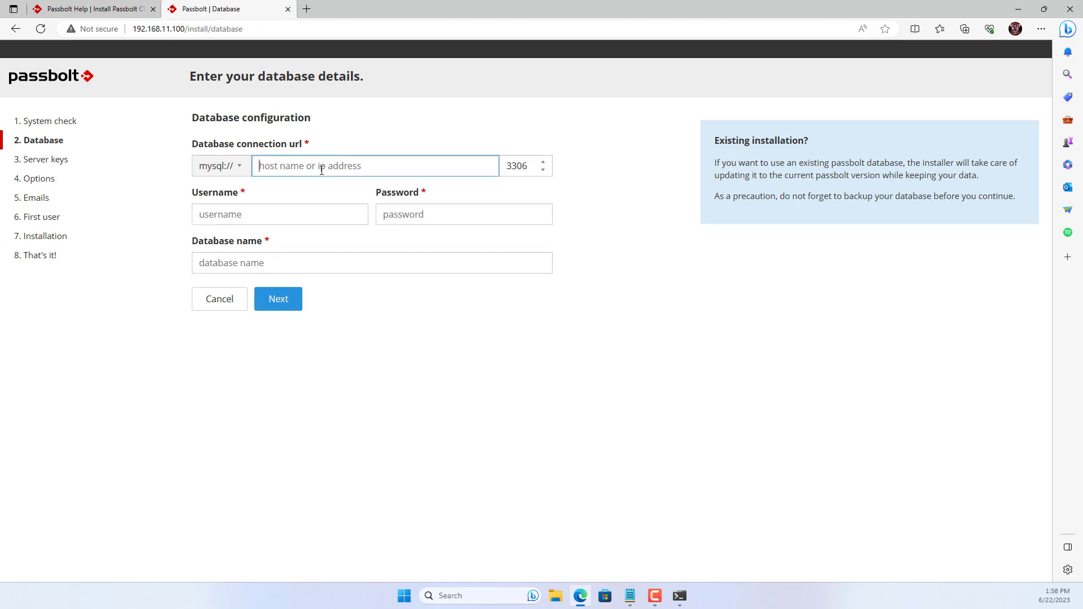
pyautogui.write('127.0.0.1')
pyautogui.click(314, 214)
pyautogui.hotkey('alt', 'Tab')
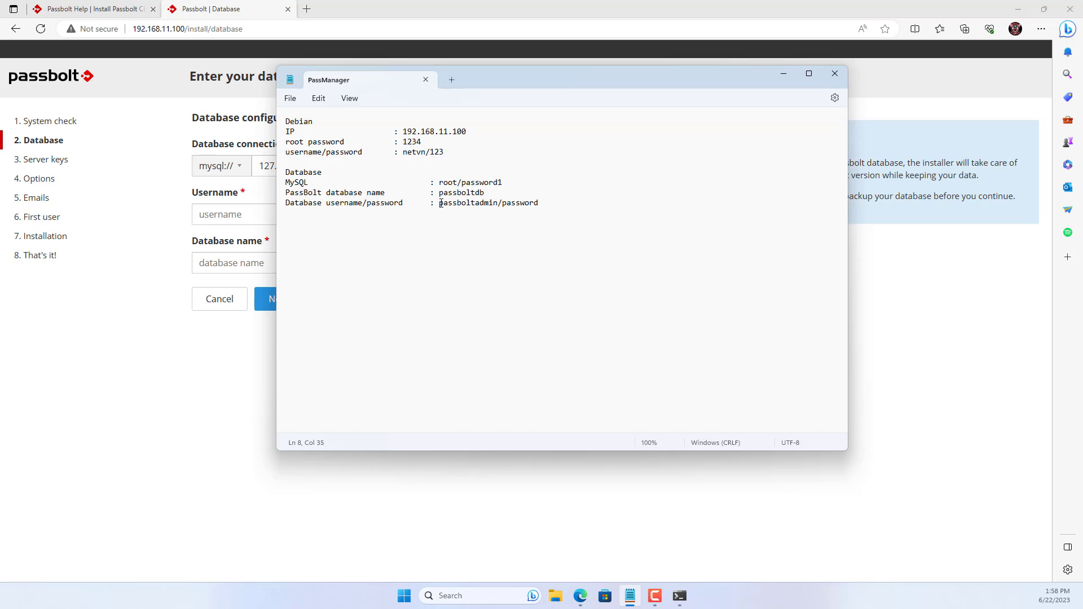
pyautogui.moveTo(441, 203)
pyautogui.mouseDown()
pyautogui.moveTo(545, 201)
pyautogui.moveTo(500, 204)
pyautogui.mouseUp()
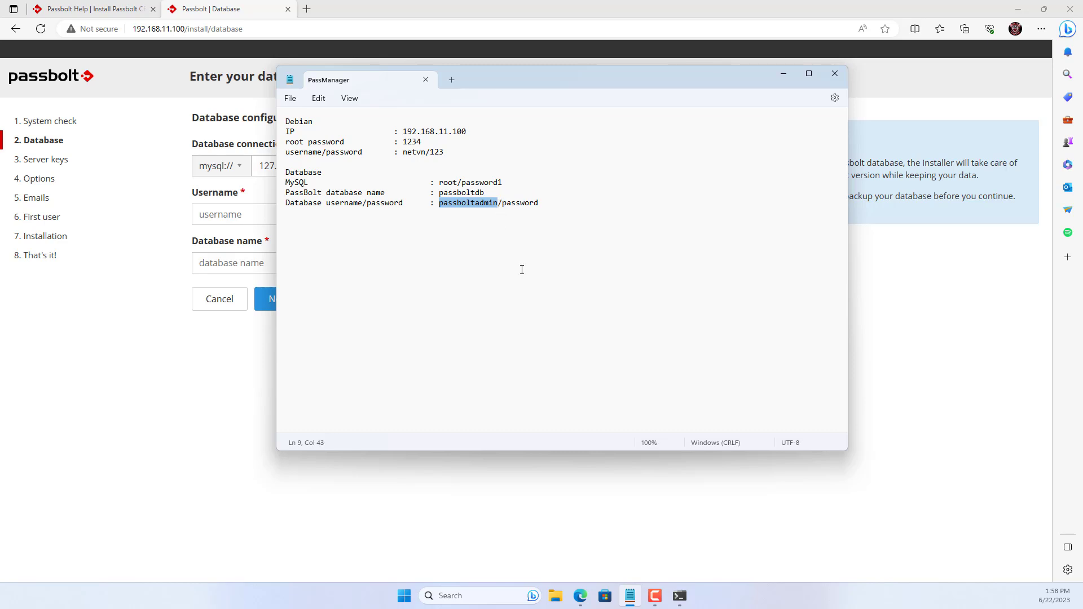
pyautogui.hotkey('alt', 'Tab')
pyautogui.click(309, 216)
pyautogui.hotkey('ctrl', 'v')
pyautogui.click(415, 215)
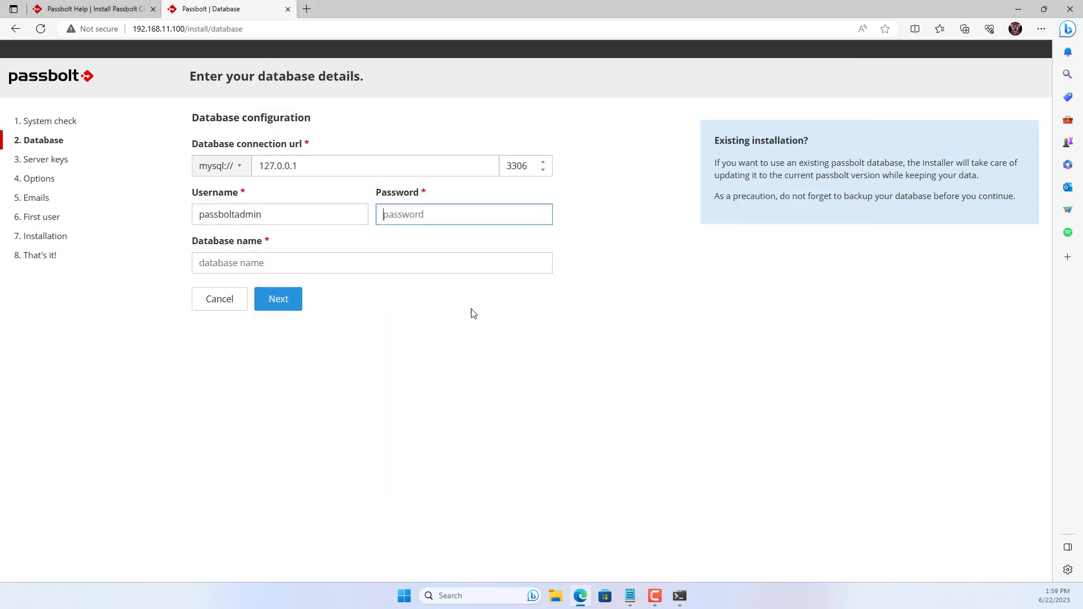
pyautogui.write('passw')
pyautogui.click(430, 265)
pyautogui.write('passboltdb')
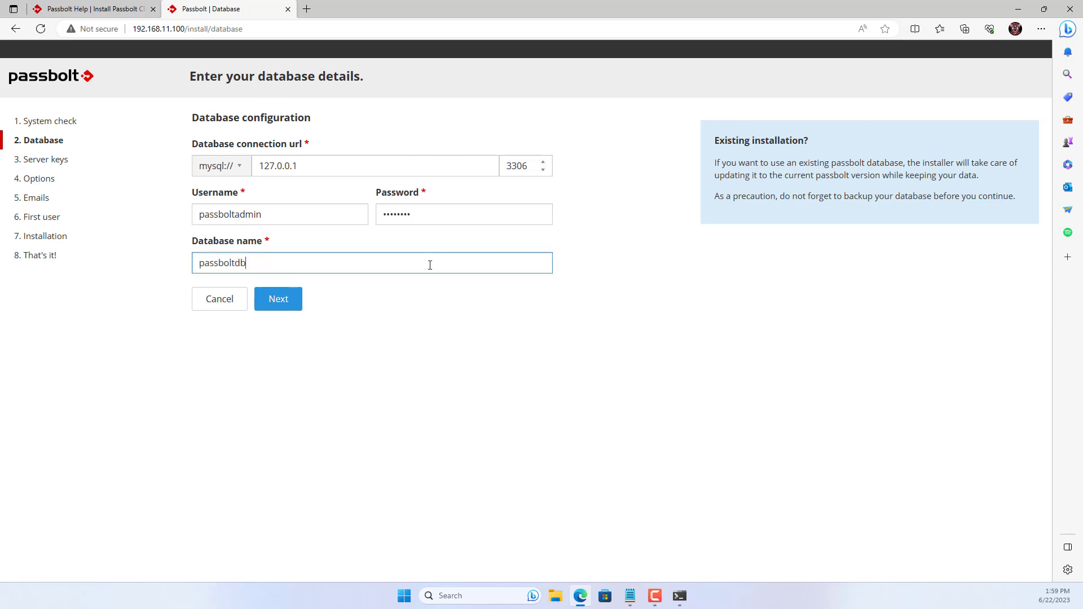
# Step: Submit the database details, create the PassBolt server key, and fill sender name netvn and email
pyautogui.click(285, 303)
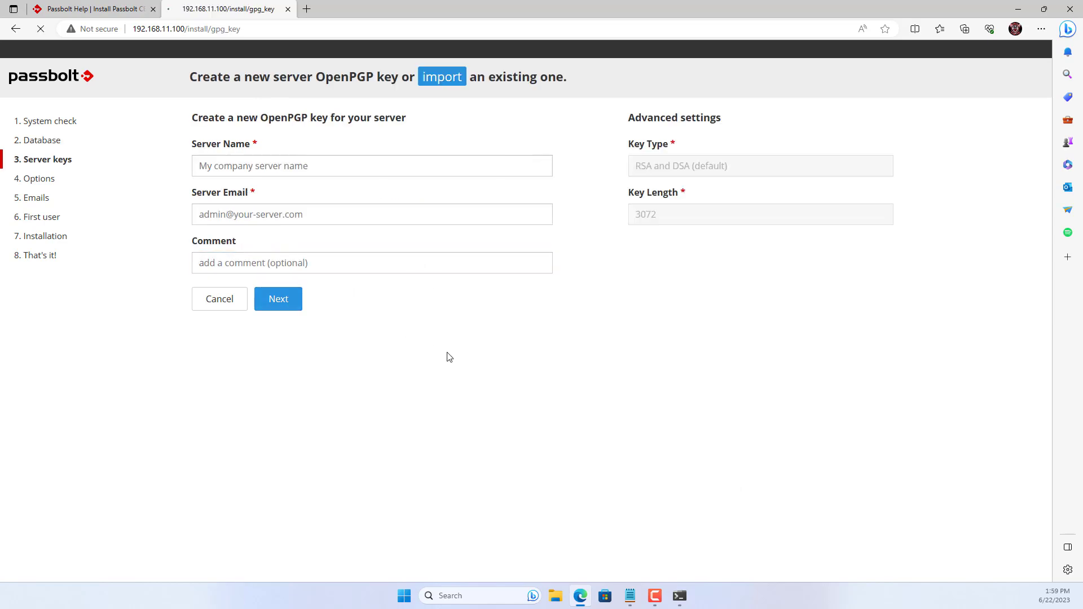
pyautogui.click(324, 174)
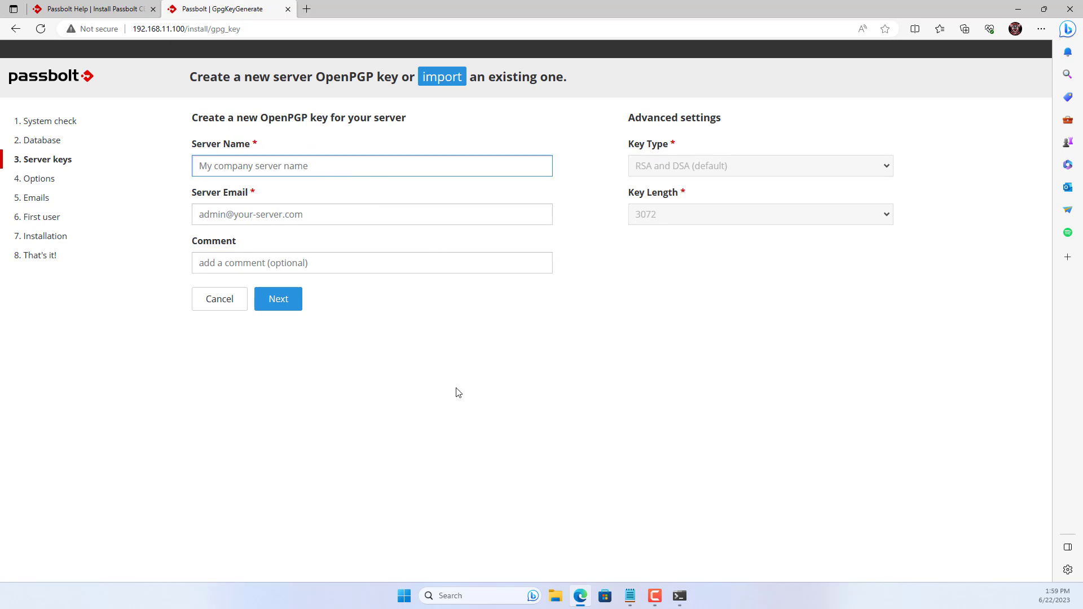
pyautogui.write('PassBolt')
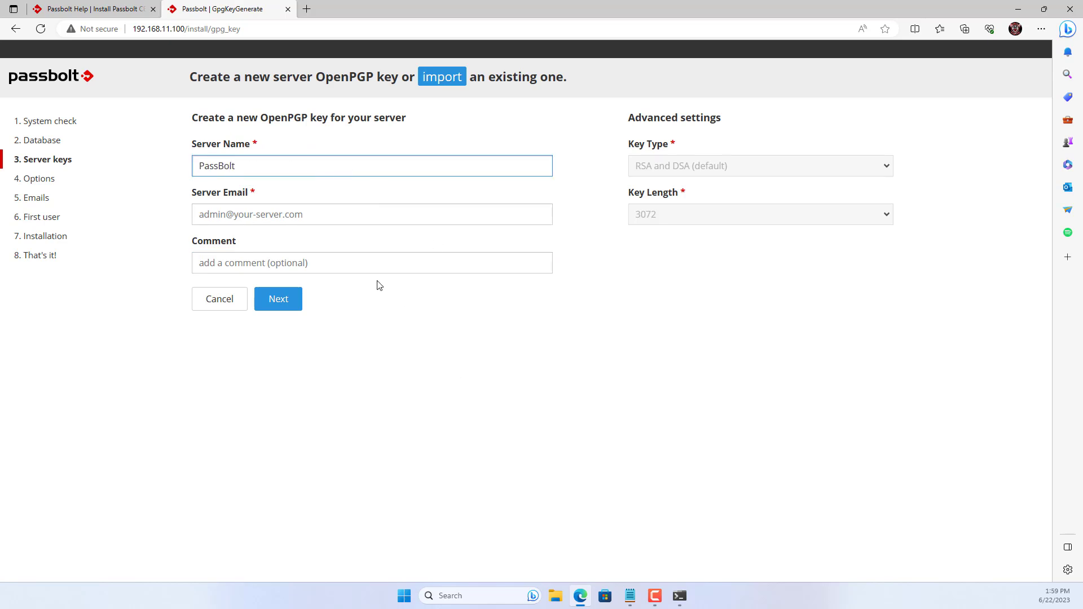
pyautogui.click(290, 211)
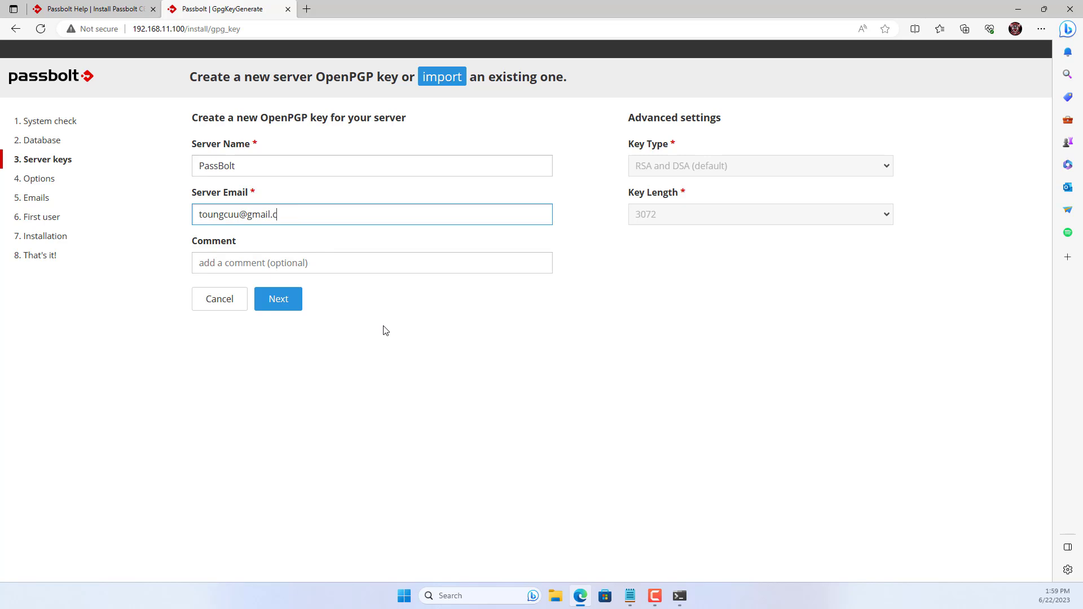
pyautogui.click(280, 299)
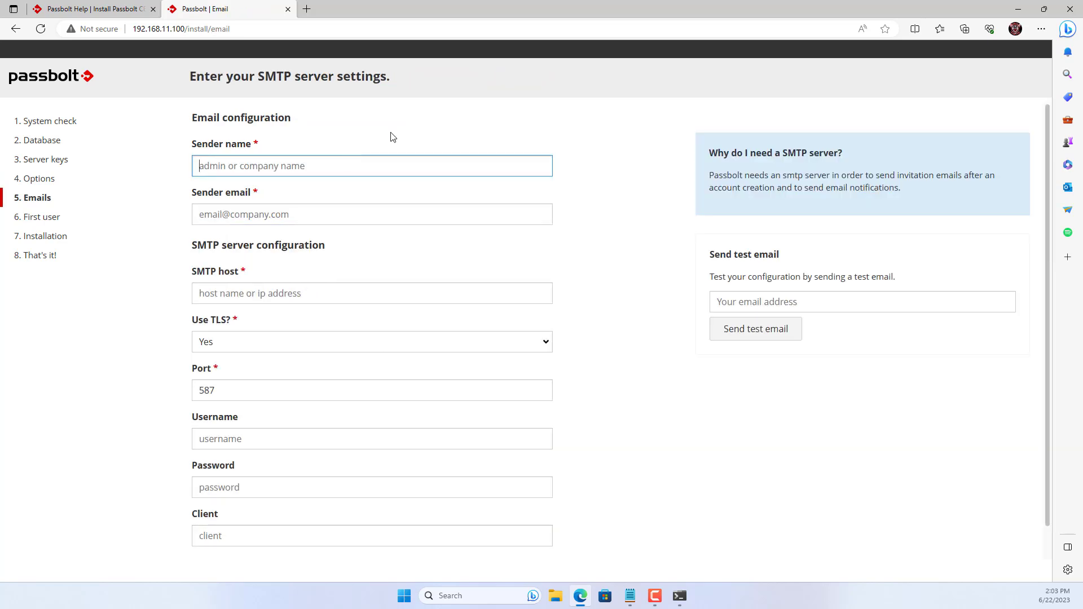
pyautogui.write('netvn')
pyautogui.press('Tab')
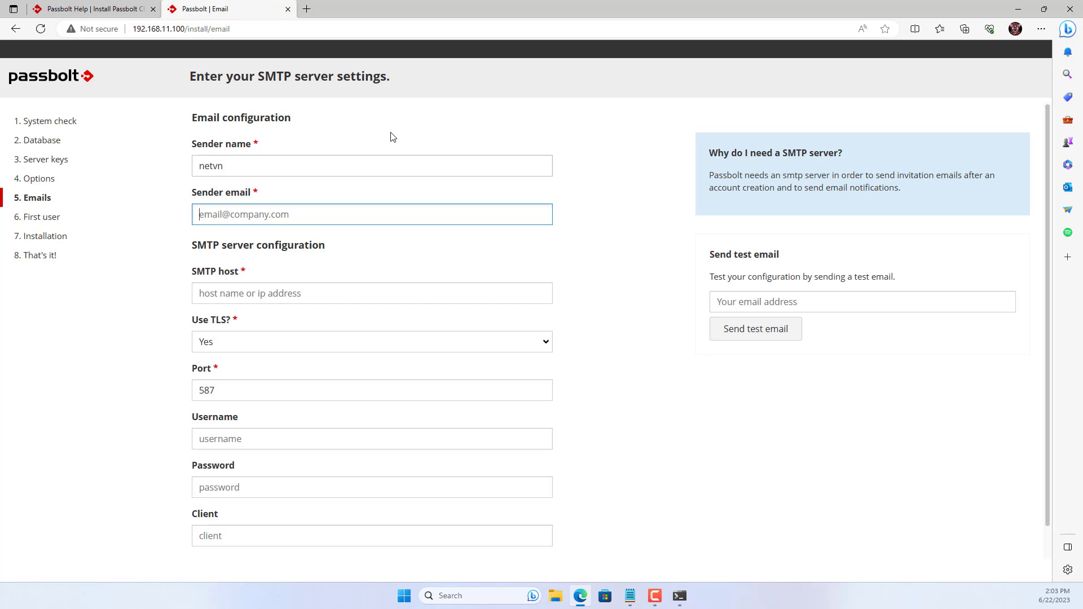
pyautogui.press('Tab')
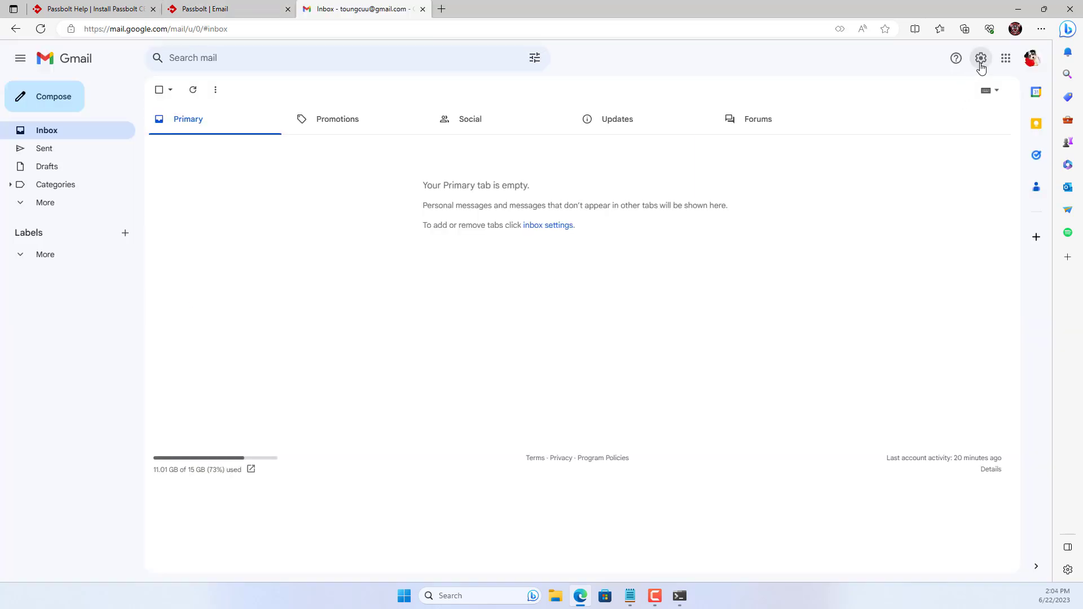
# Step: Turn on and save IMAP in Gmail's Forwarding and POP/IMAP settings, then open the account menu
pyautogui.click(980, 60)
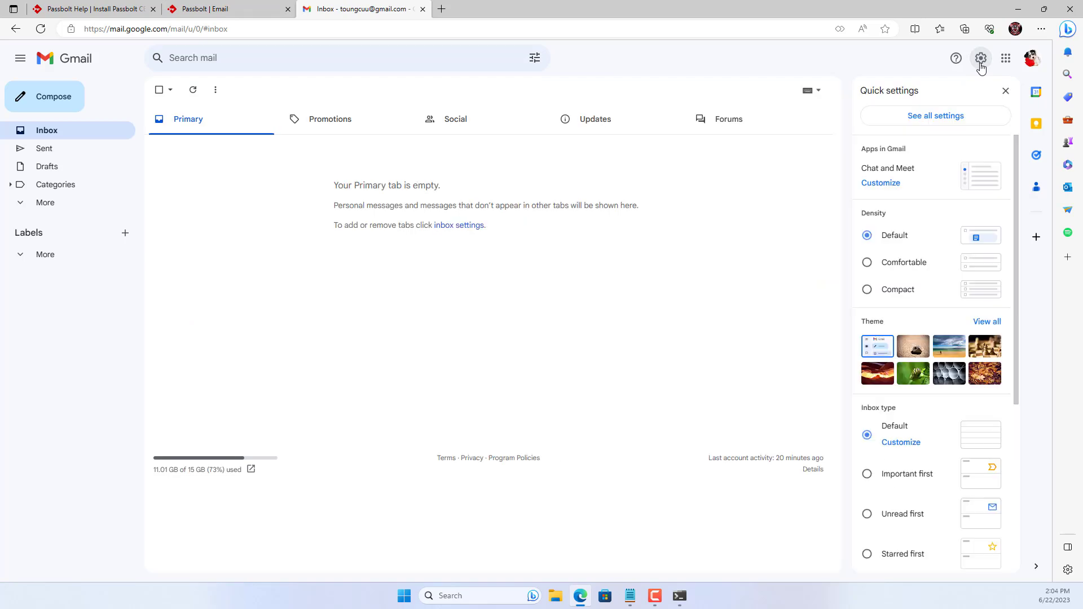
pyautogui.click(925, 123)
pyautogui.click(517, 121)
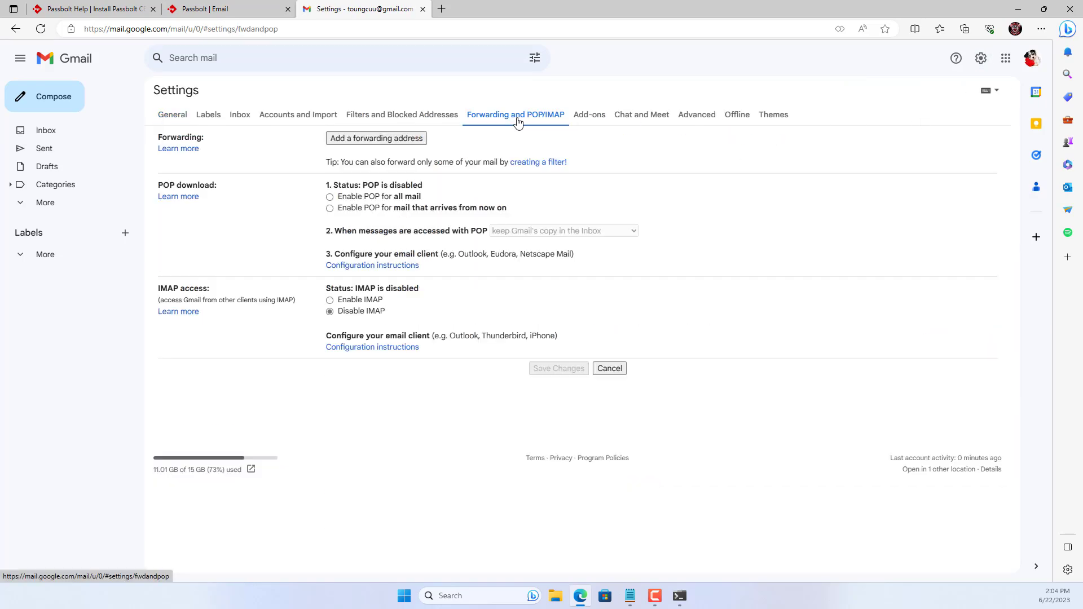
pyautogui.click(350, 301)
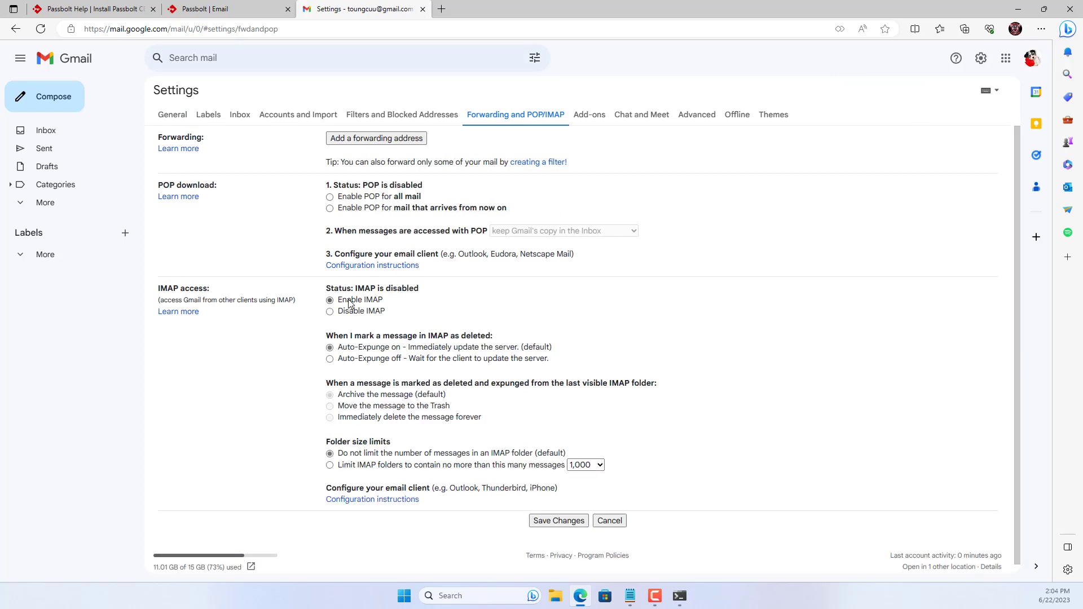
pyautogui.click(569, 520)
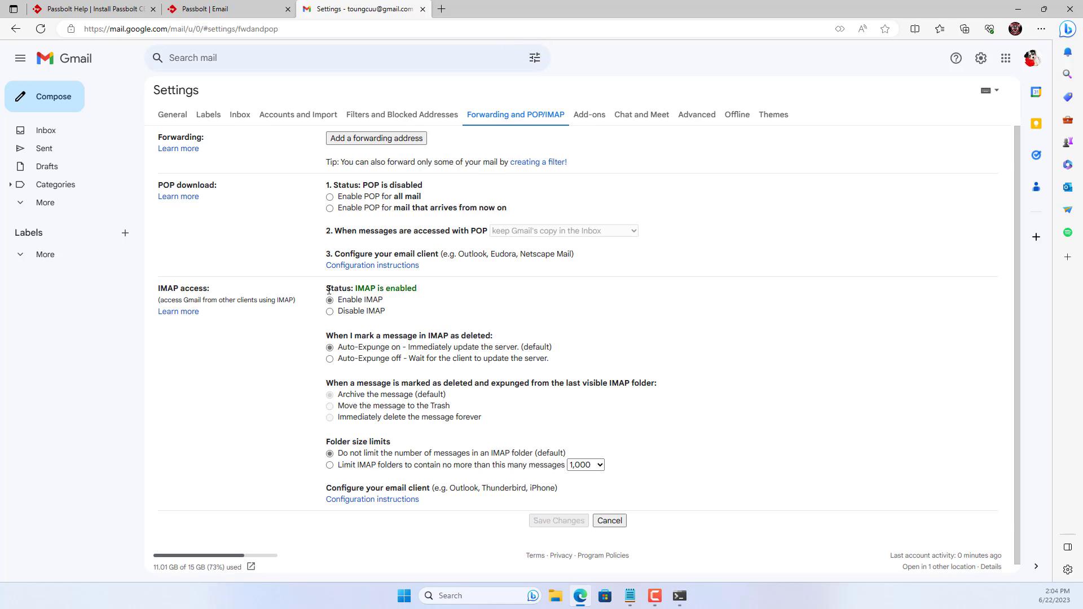
pyautogui.moveTo(327, 290); pyautogui.dragTo(427, 295)
pyautogui.click(1030, 60)
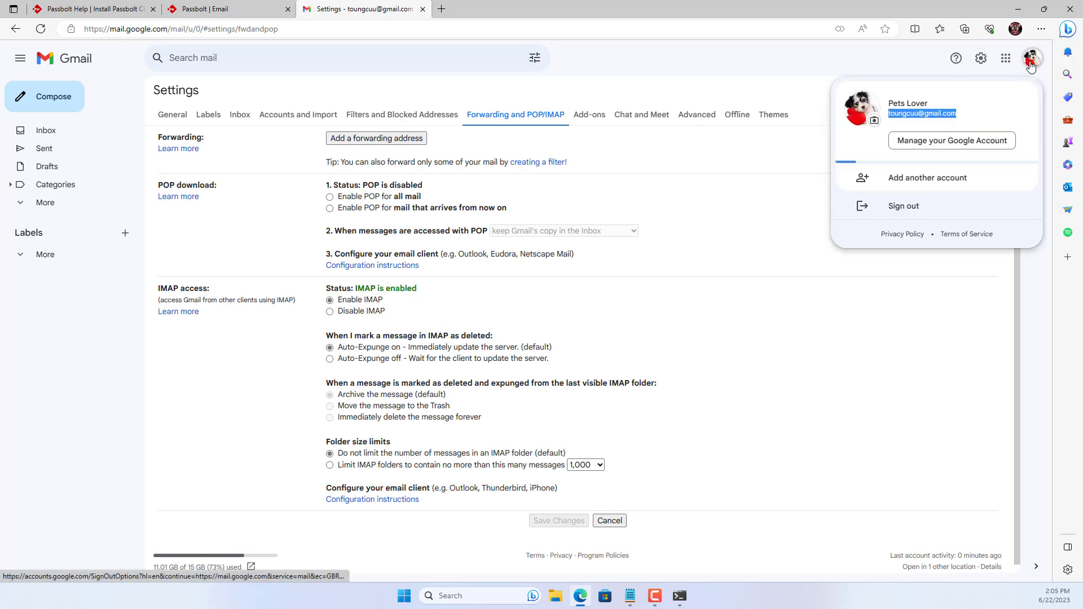
# Step: Navigate from Manage your Google Account through Security and 2-Step Verification to App passwords
pyautogui.click(952, 141)
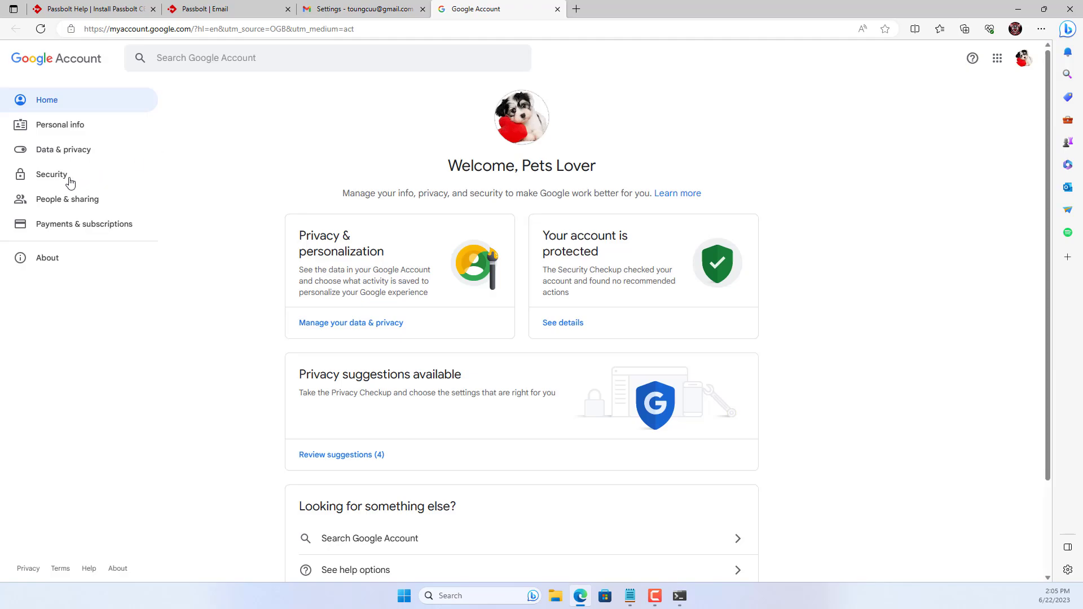
pyautogui.click(52, 174)
pyautogui.scroll(-5, 254, 212)
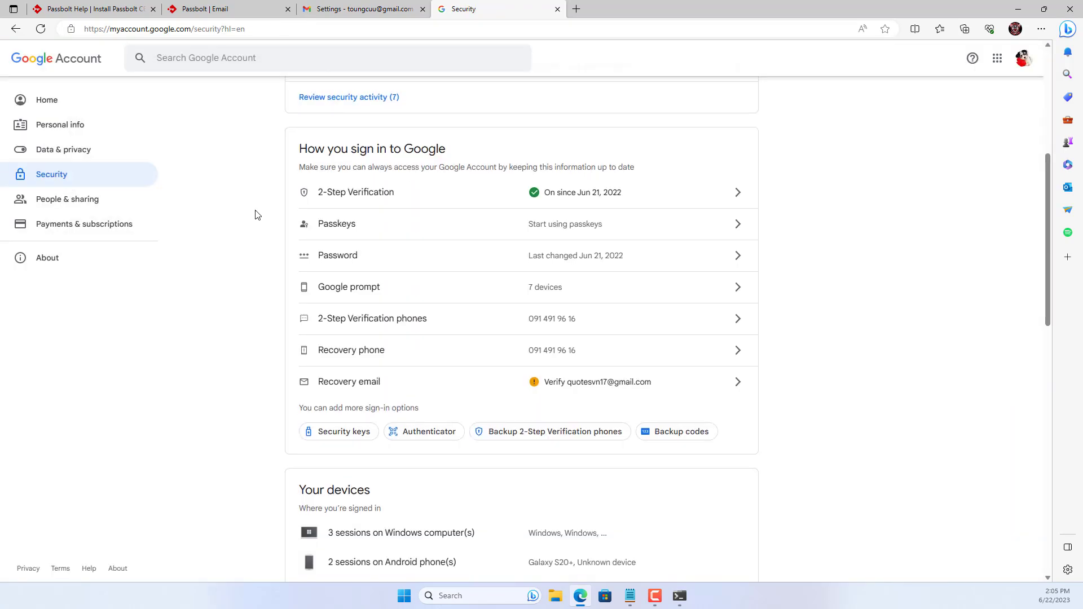
pyautogui.click(653, 196)
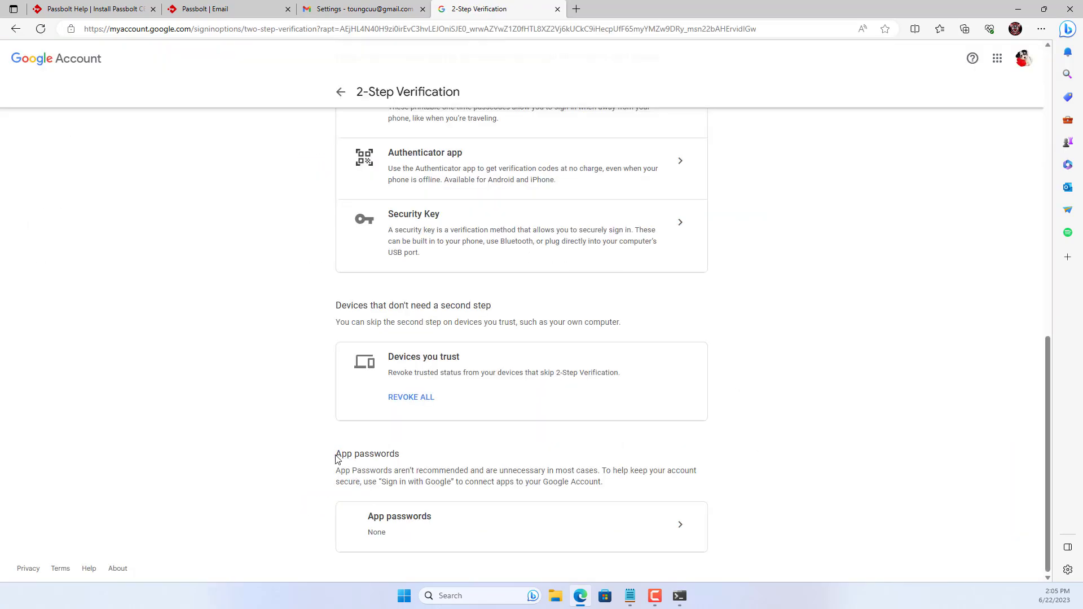
pyautogui.moveTo(337, 457); pyautogui.dragTo(404, 457)
pyautogui.click(438, 468)
pyautogui.click(676, 528)
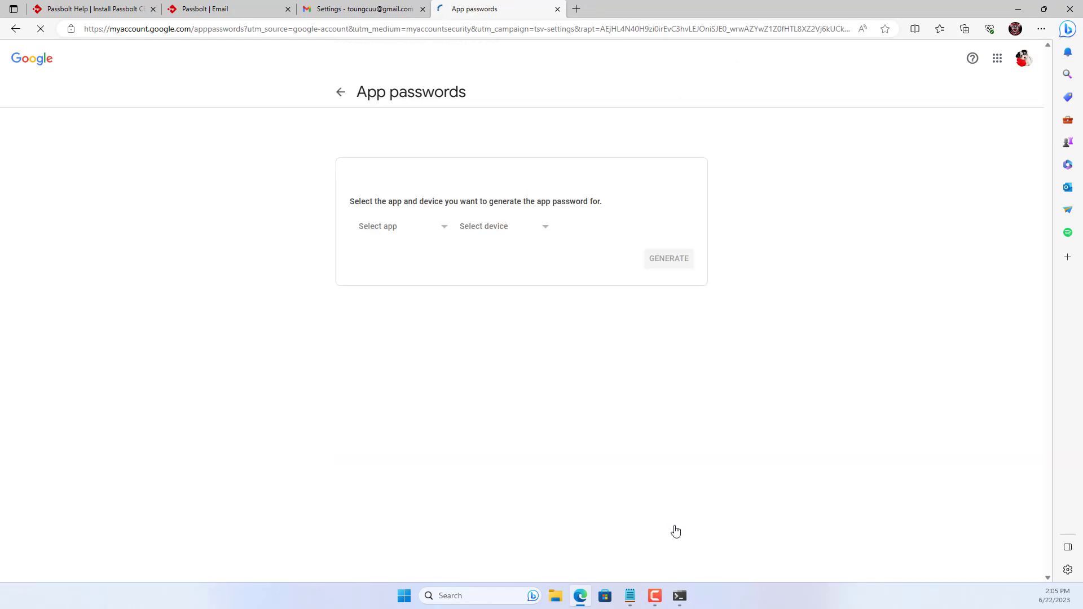
# Step: Generate a custom app password named PassBolt and paste it into the PassManager notes
pyautogui.click(433, 231)
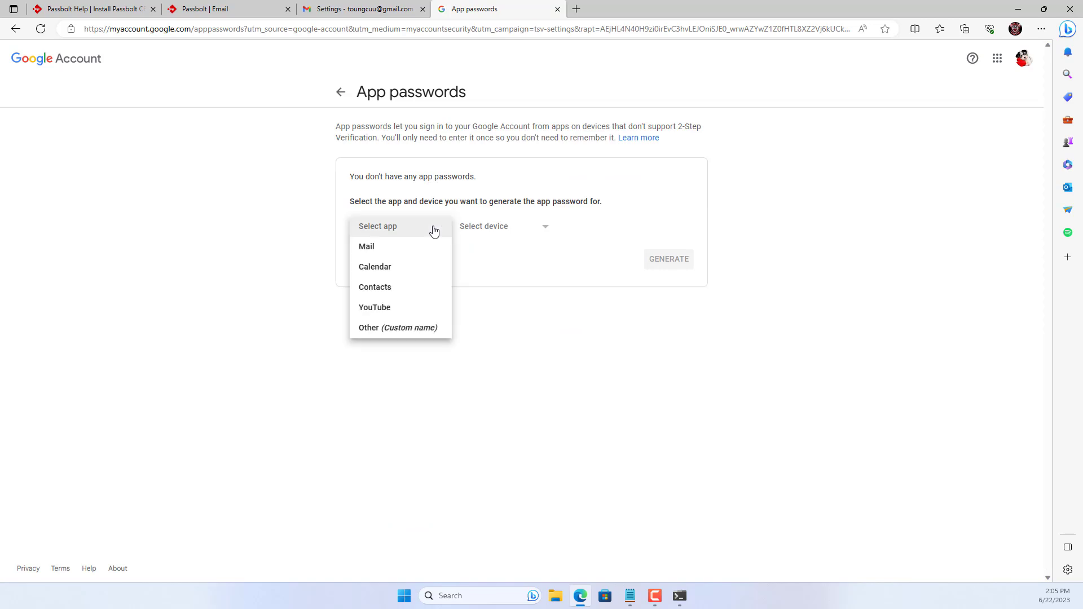
pyautogui.click(398, 327)
pyautogui.write('PassBolt')
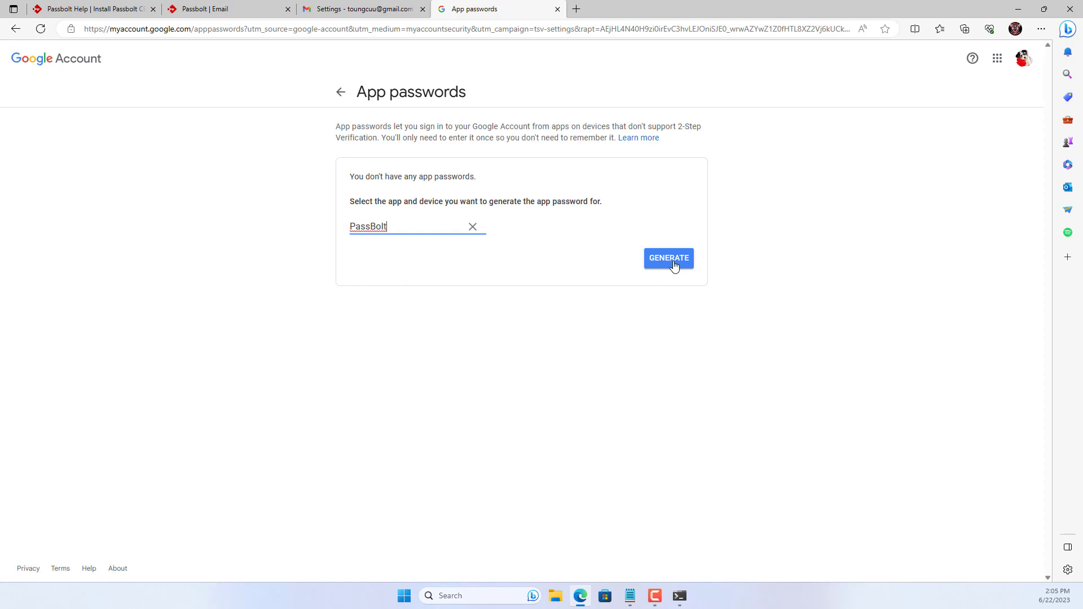
pyautogui.click(673, 264)
pyautogui.moveTo(531, 253); pyautogui.dragTo(678, 255)
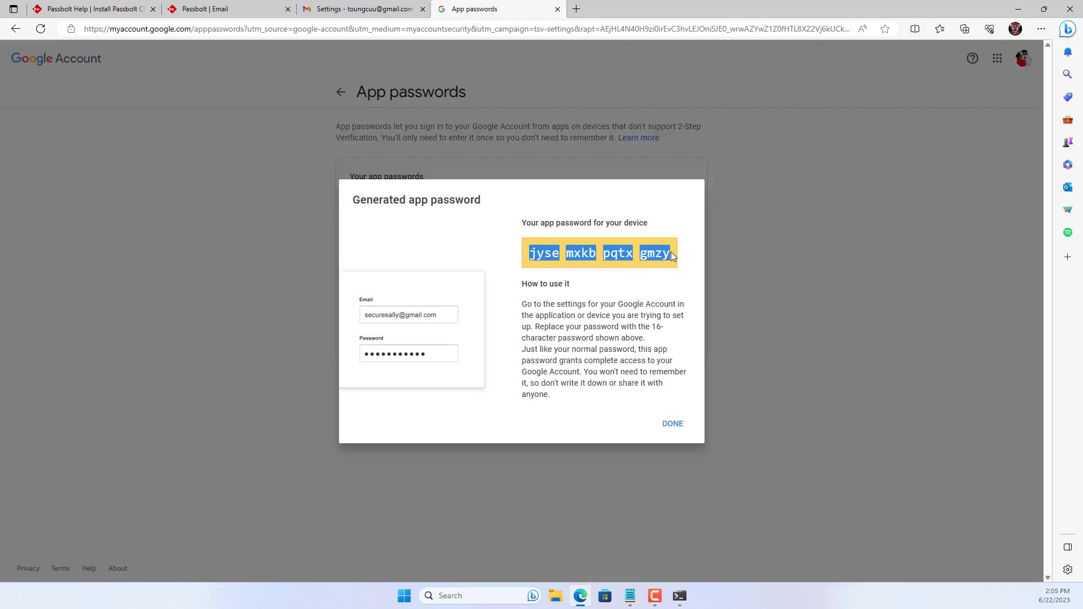
pyautogui.click(673, 425)
pyautogui.hotkey('alt', 'Tab')
pyautogui.hotkey('ctrl', 'v')
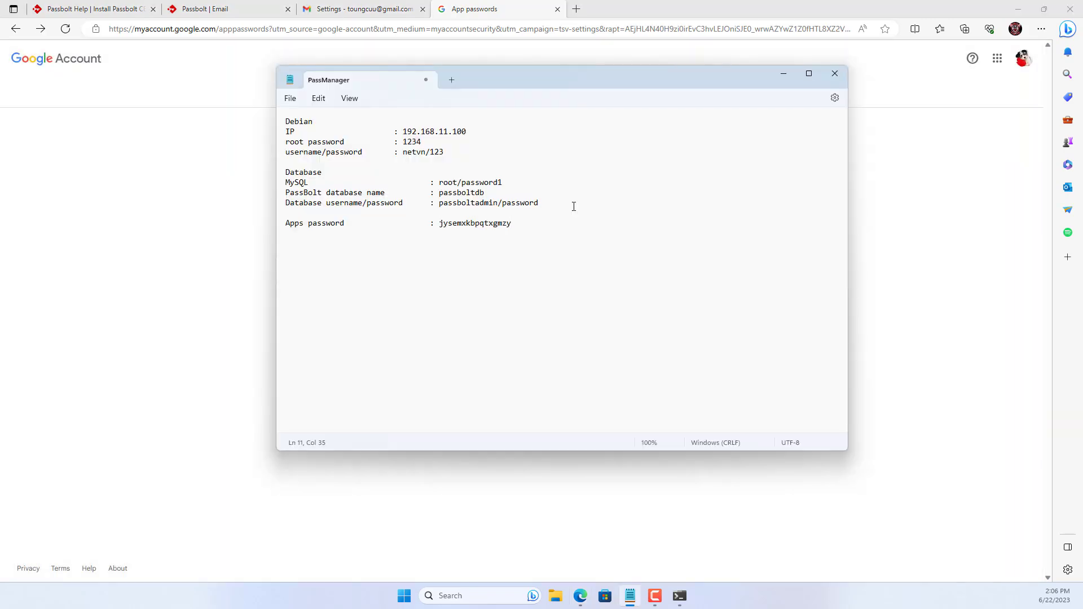
pyautogui.write('.com')
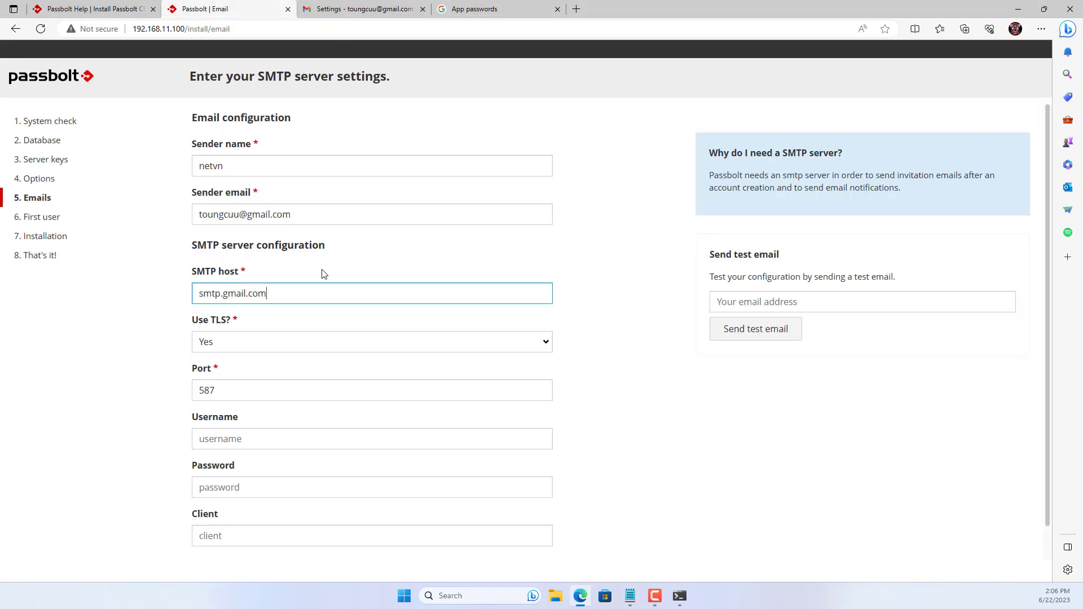
# Step: Enter the pasted app password and Gmail username as SMTP credentials and send a test email
pyautogui.click(273, 487)
pyautogui.hotkey('ctrl', 'v')
pyautogui.click(271, 438)
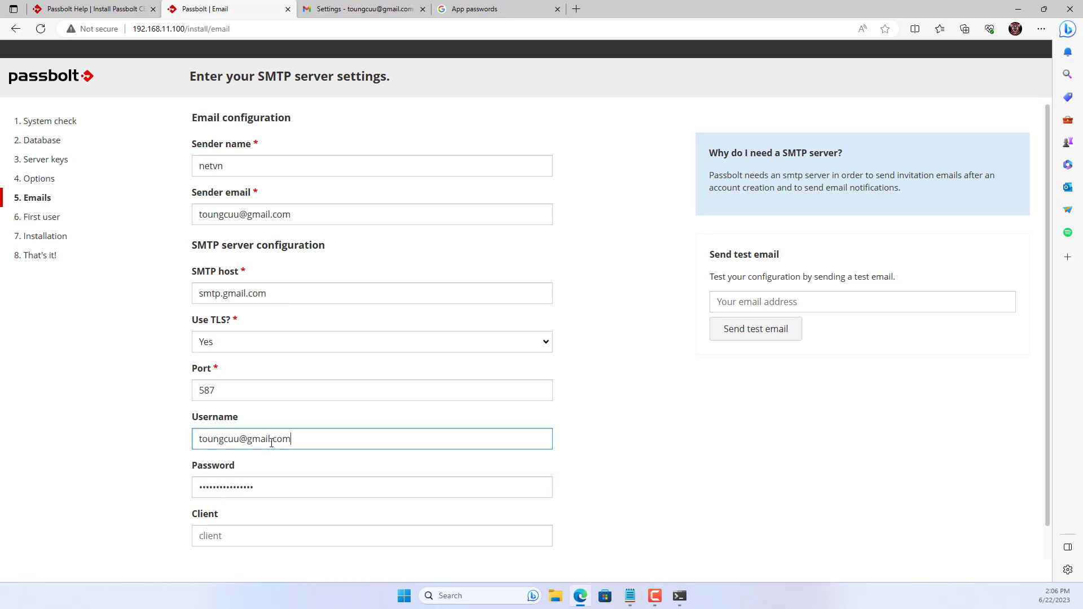
pyautogui.click(748, 298)
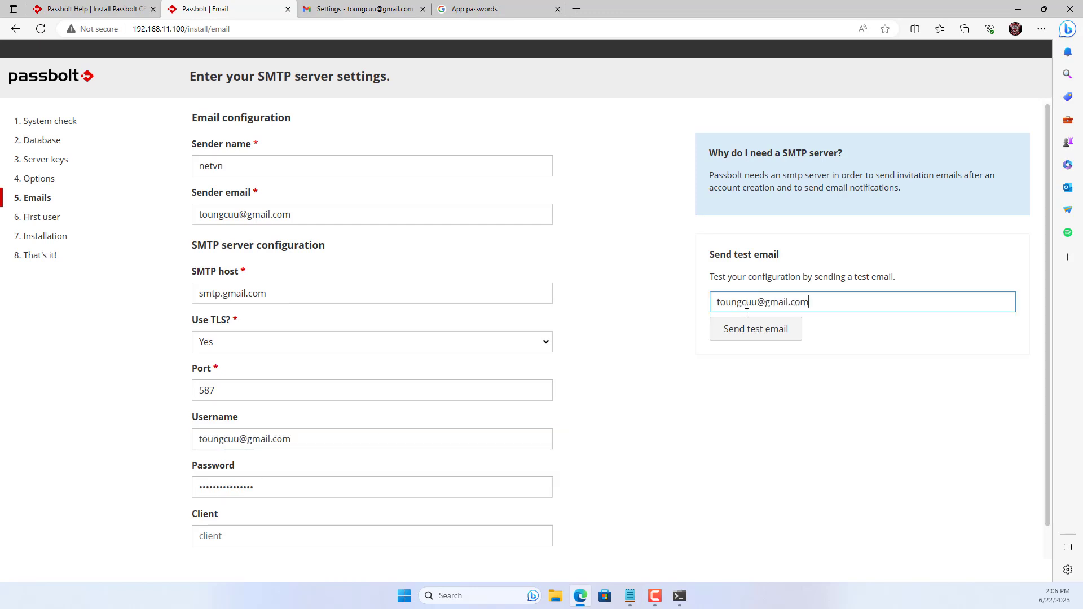
pyautogui.click(748, 338)
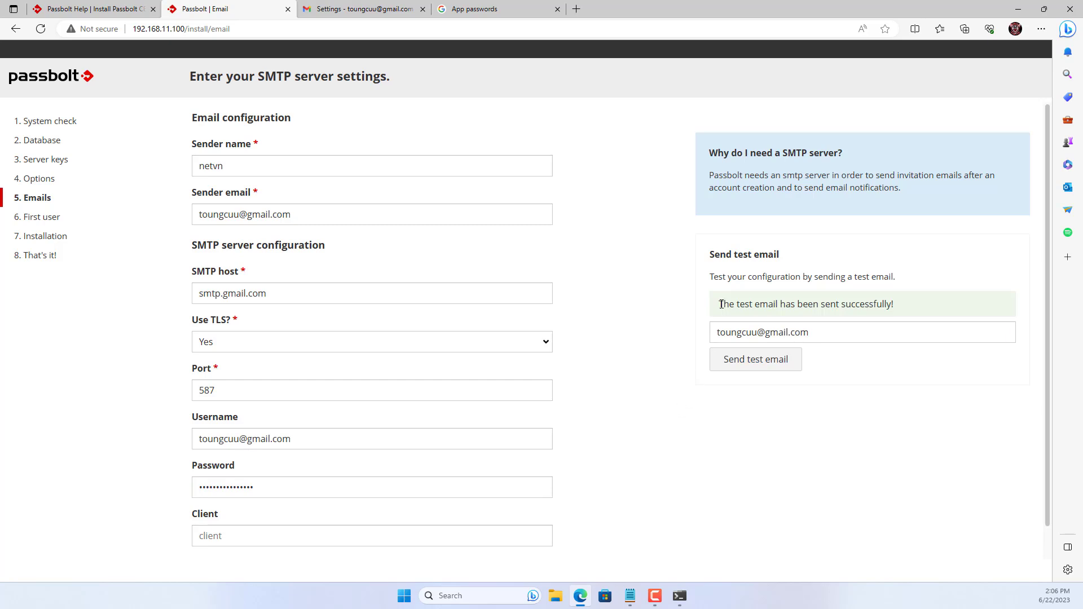
# Step: Confirm the test email arrived in the Gmail inbox and continue to the first-user step
pyautogui.moveTo(719, 303); pyautogui.dragTo(913, 304)
pyautogui.hotkey('ctrl', 'Tab')
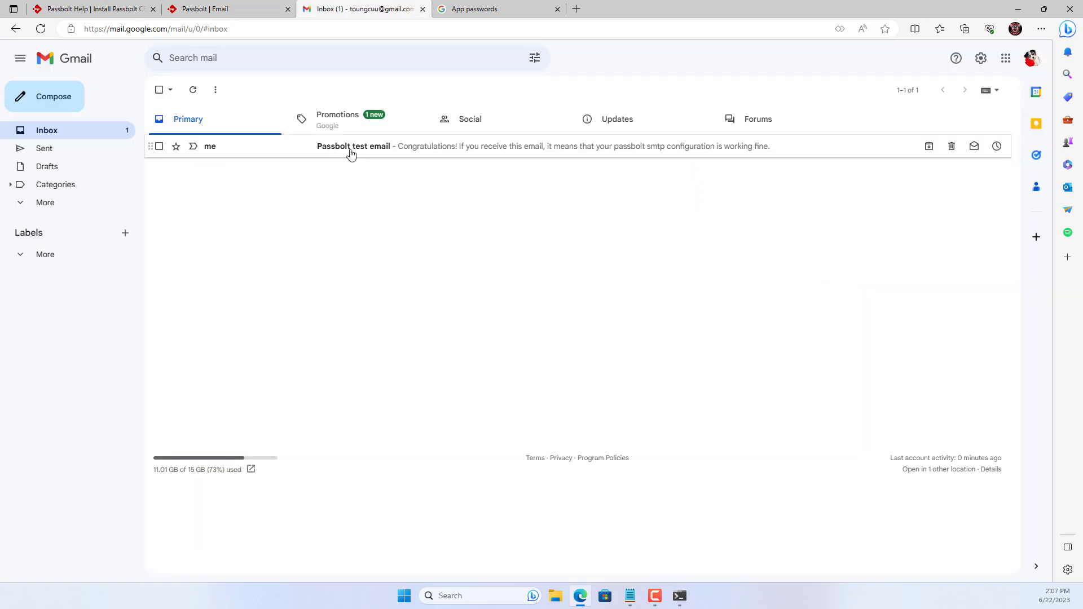
pyautogui.click(351, 149)
pyautogui.hotkey('ctrl', 'shift', 'Tab')
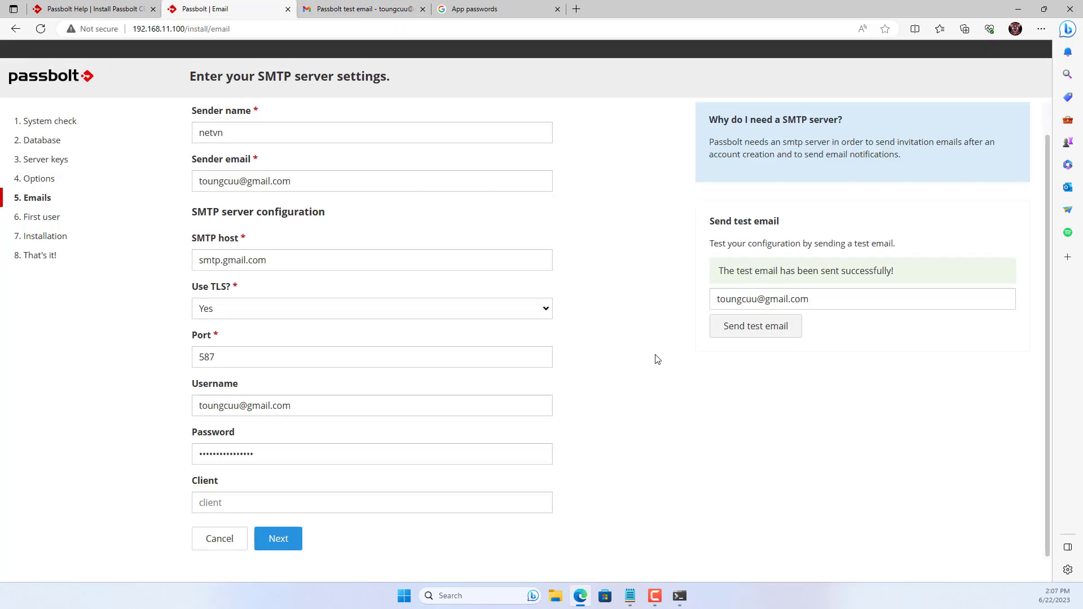
pyautogui.click(277, 540)
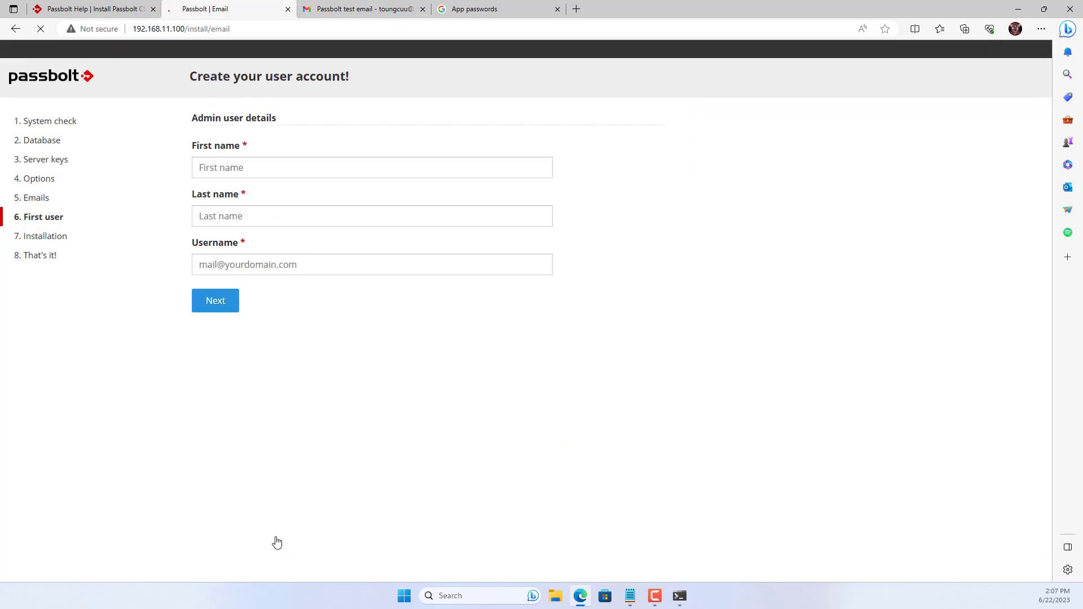
# Step: Create the admin user vn netvn by filling and submitting the user details
pyautogui.click(261, 167)
pyautogui.write('vn')
pyautogui.press('Tab')
pyautogui.write('netvn')
pyautogui.press('Tab')
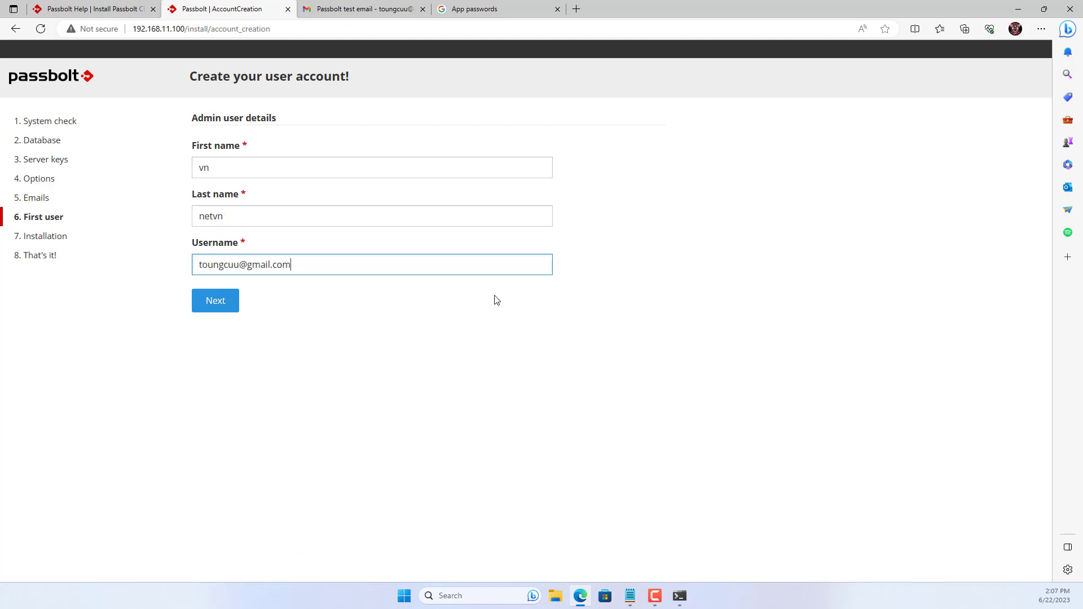
pyautogui.click(217, 305)
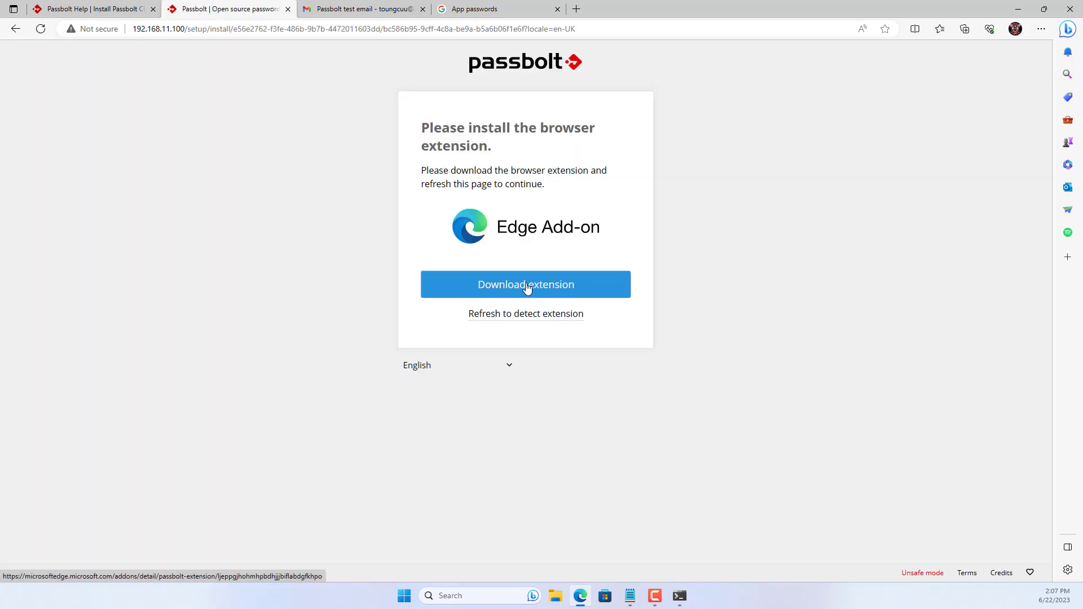
# Step: Add the Passbolt extension to Edge from the download page
pyautogui.click(527, 286)
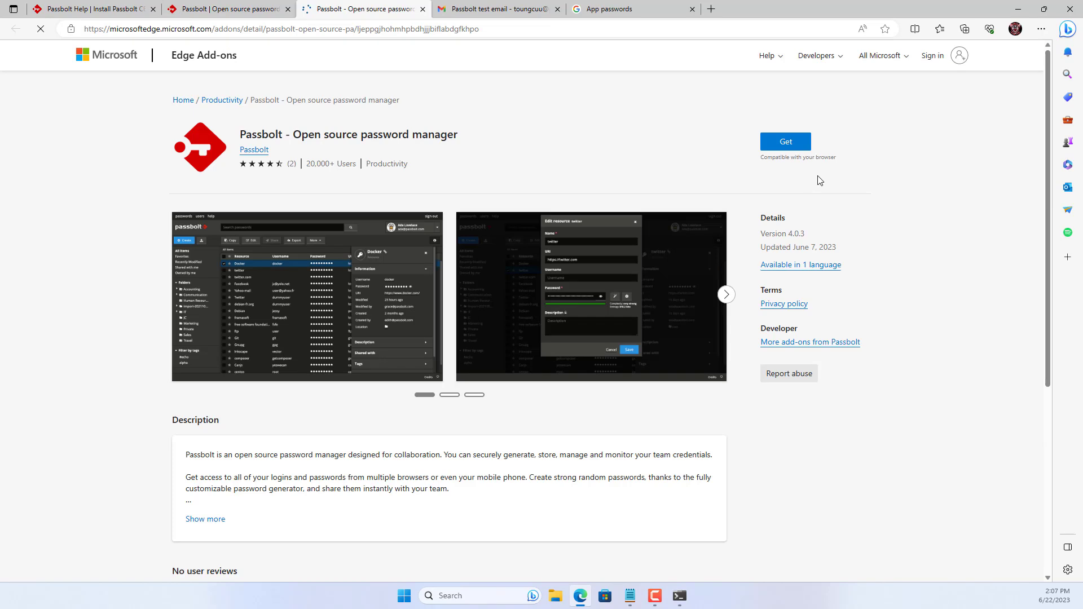
pyautogui.click(787, 142)
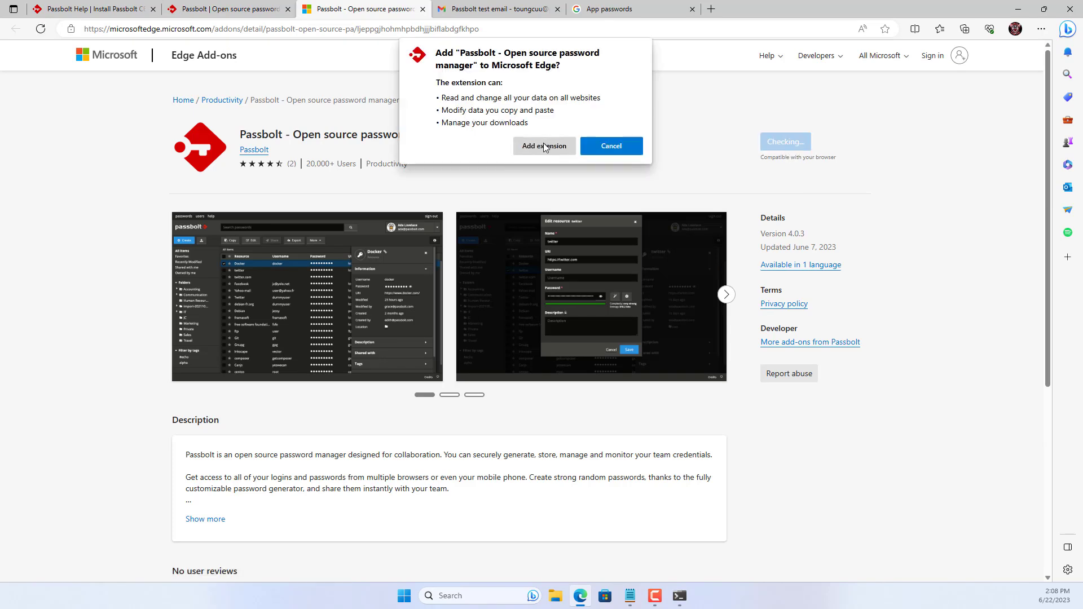
pyautogui.click(544, 147)
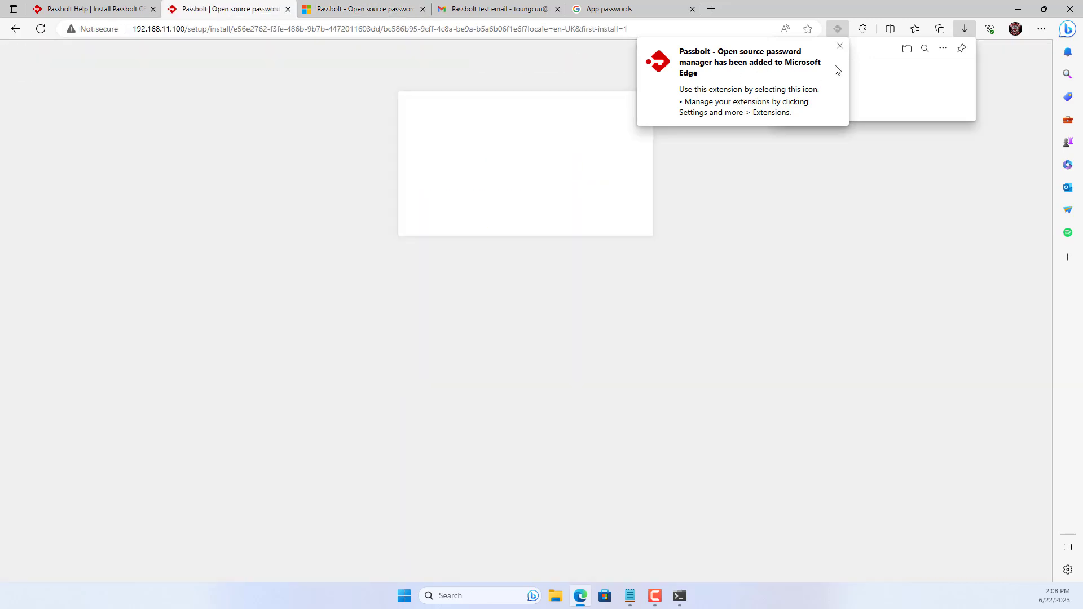
# Step: Paste the account passphrase into Passbolt and submit it
pyautogui.click(839, 47)
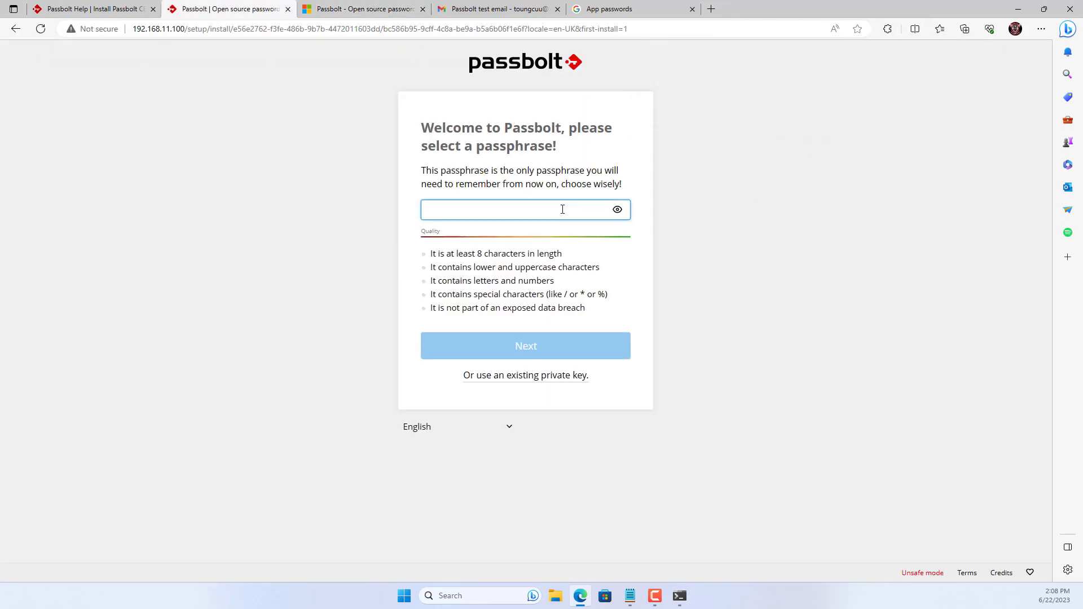
pyautogui.hotkey('ctrl', 'v')
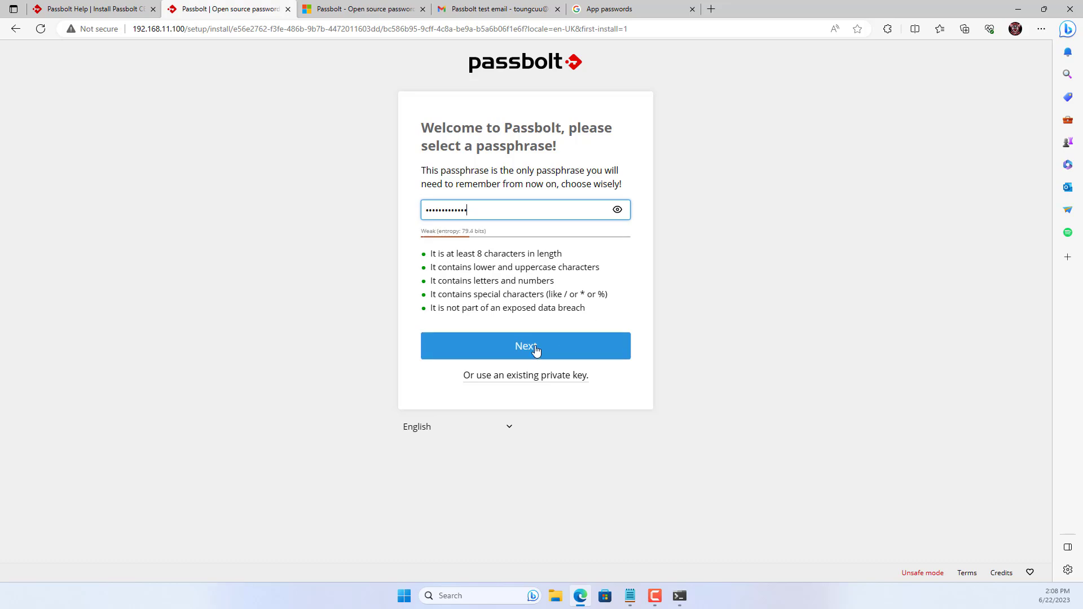
pyautogui.click(536, 351)
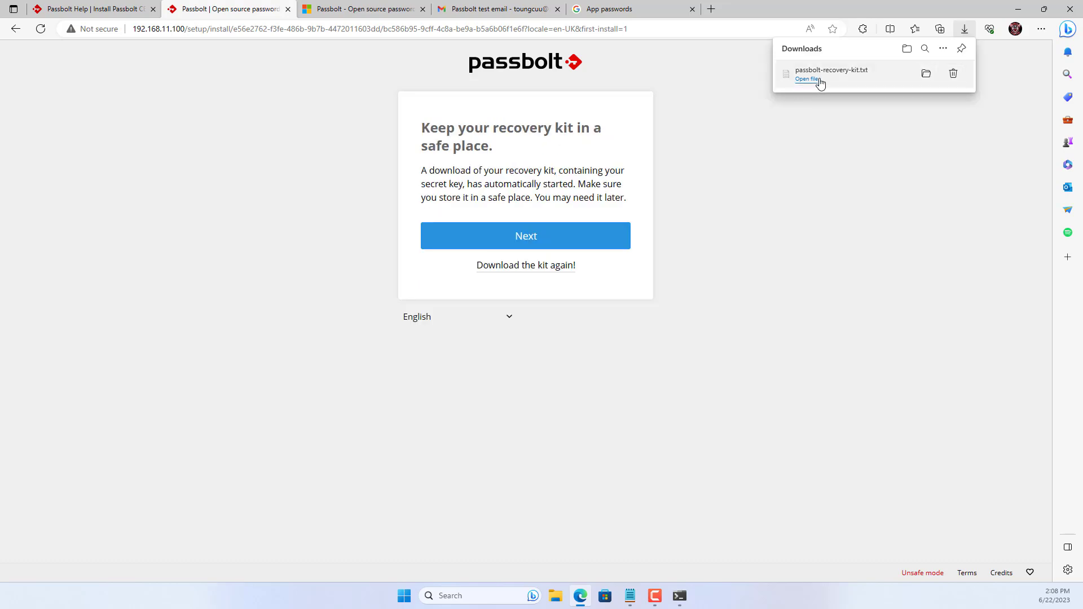
# Step: Review the downloaded recovery kit, continue, and choose the light-blue security token
pyautogui.click(818, 83)
pyautogui.hotkey('ctrl', 'a')
pyautogui.moveTo(469, 142); pyautogui.dragTo(500, 152)
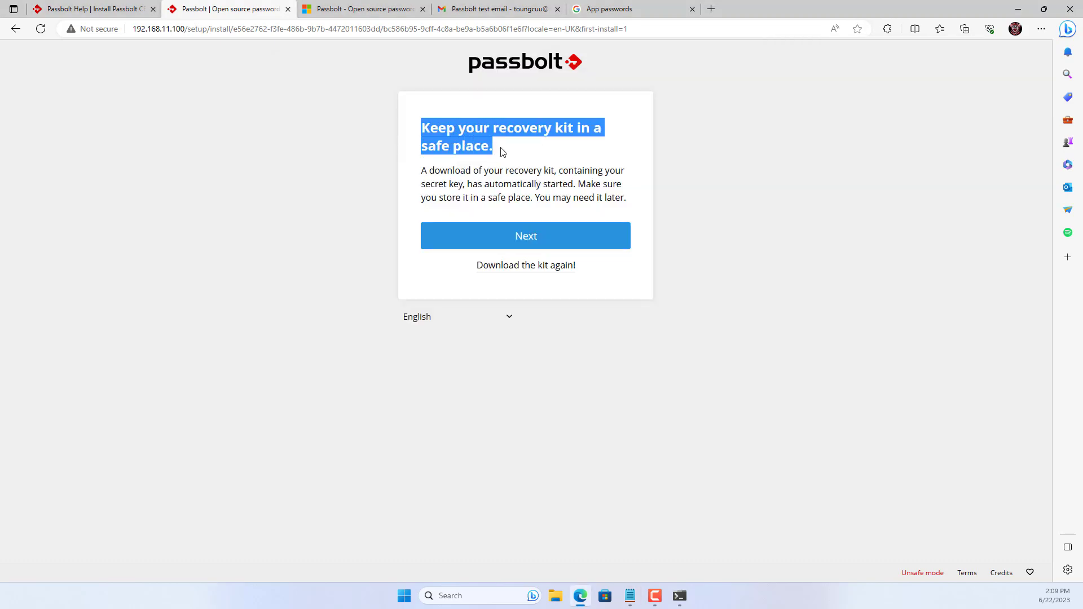
pyautogui.click(533, 235)
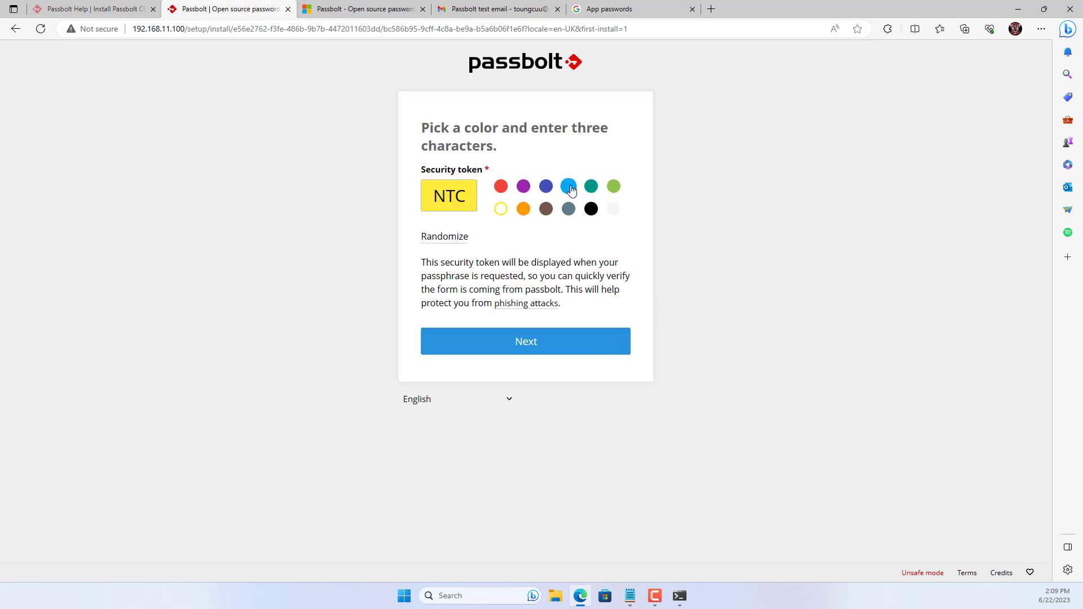
pyautogui.click(567, 187)
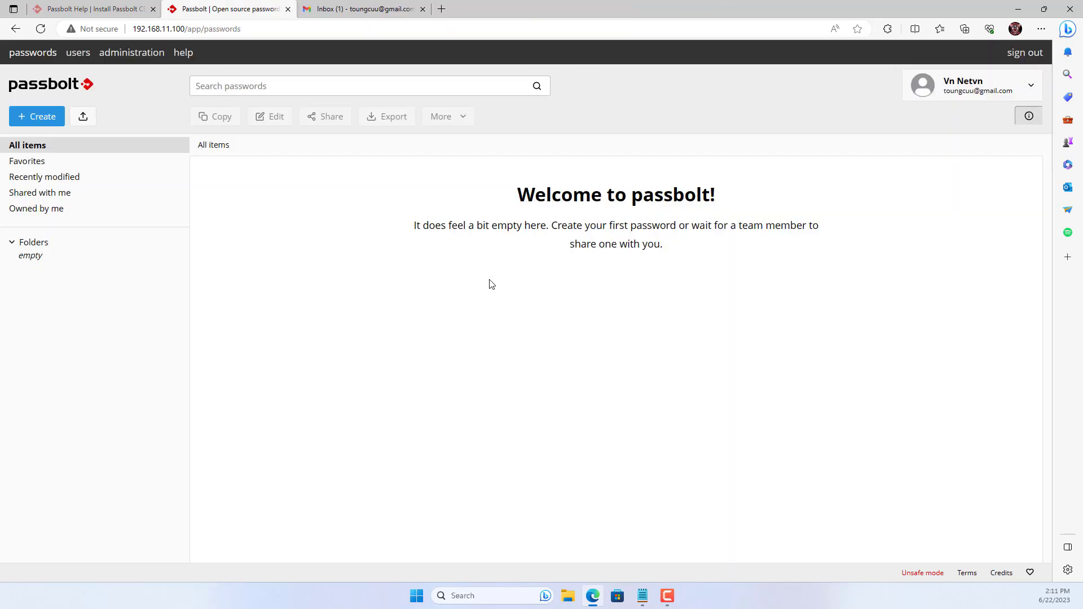
# Step: Create a Gmail password entry with username username01 and a generated password
pyautogui.click(38, 119)
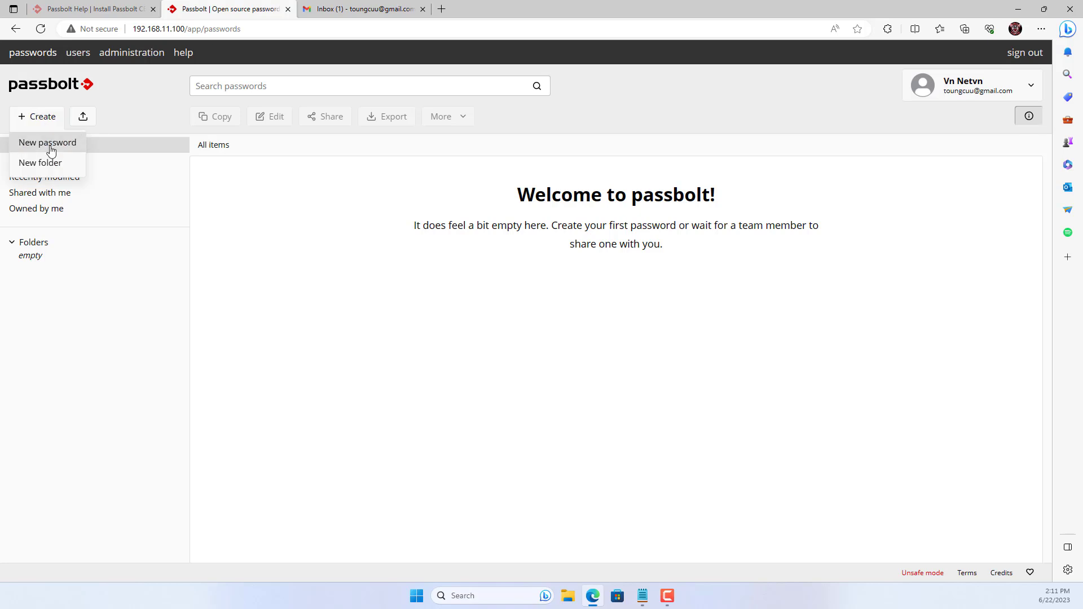
pyautogui.click(48, 143)
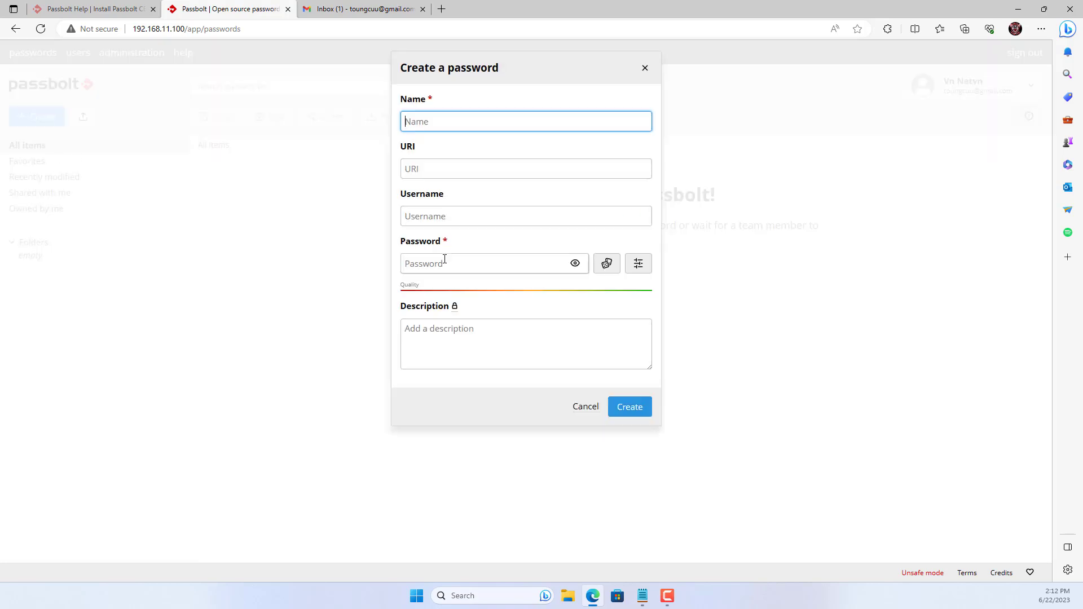
pyautogui.write('Gmail')
pyautogui.click(554, 216)
pyautogui.write('username01')
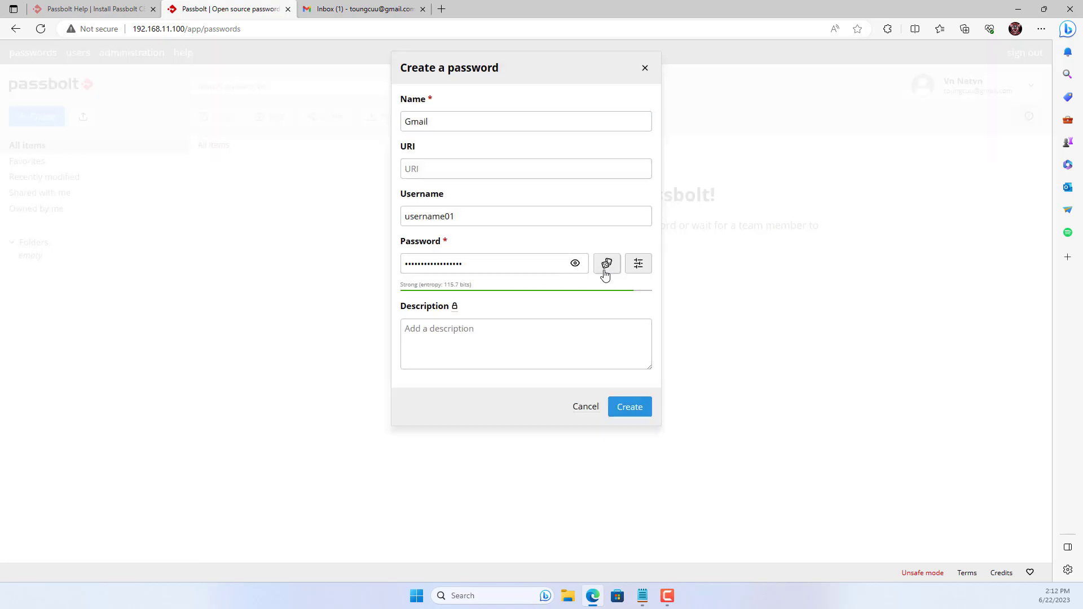
pyautogui.click(575, 263)
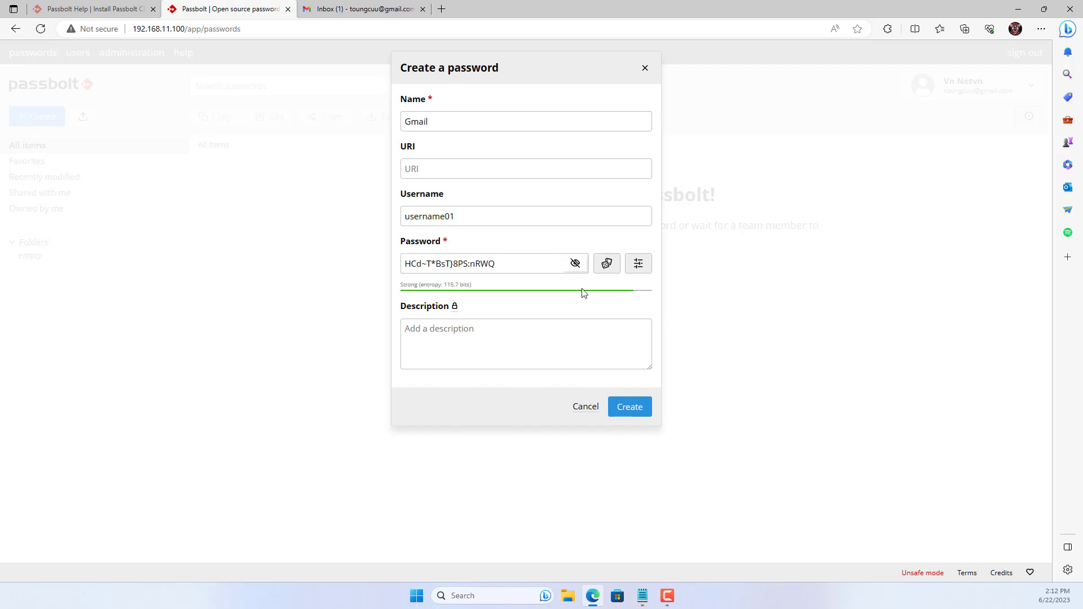
pyautogui.click(631, 406)
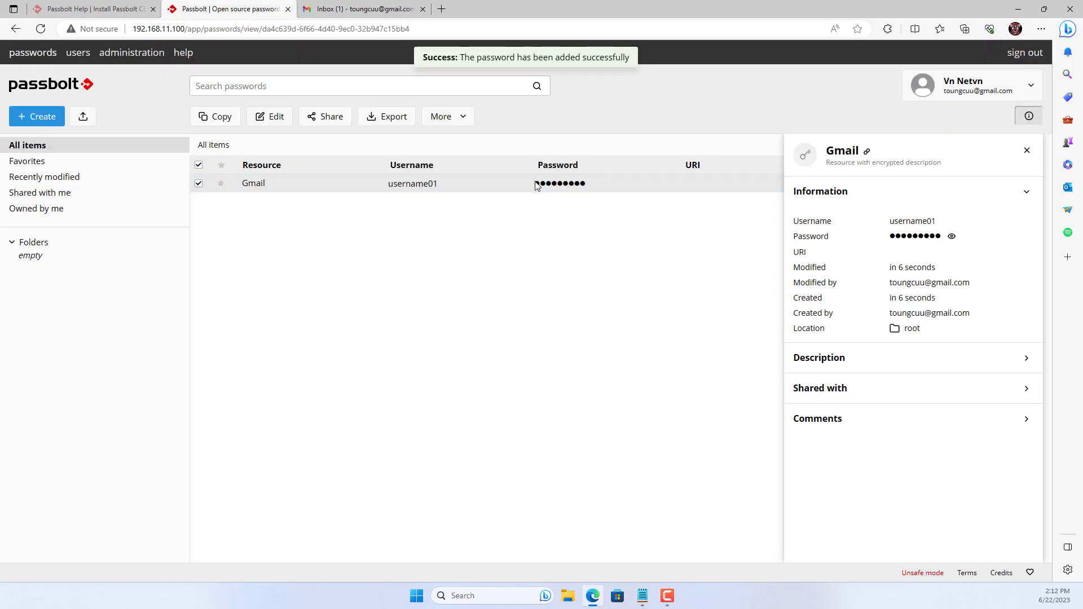
# Step: Reveal the saved Gmail password in plain text, then deselect the entry
pyautogui.click(606, 184)
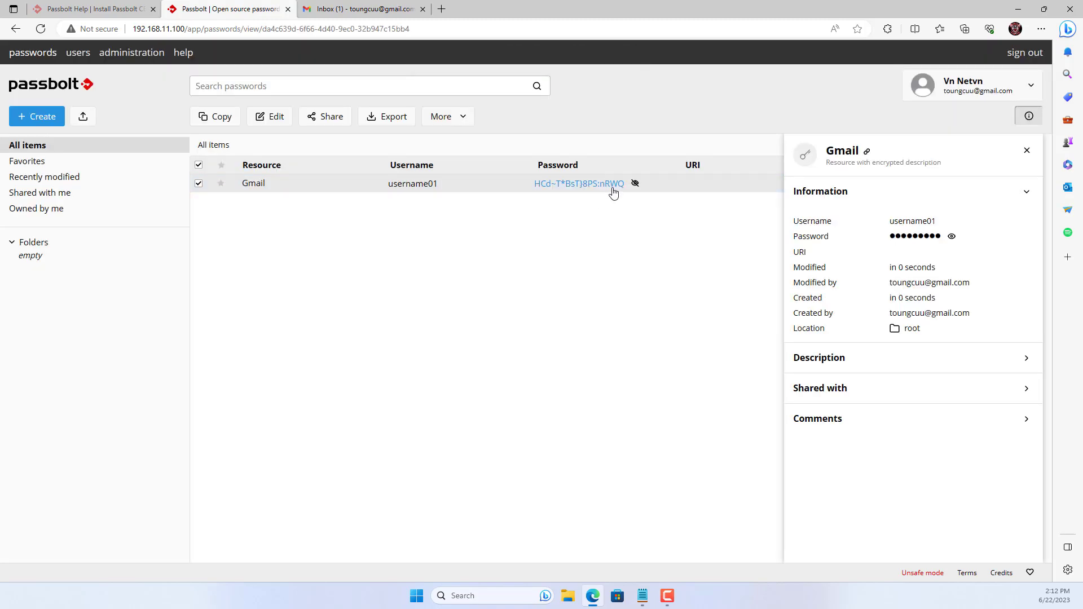
pyautogui.click(951, 237)
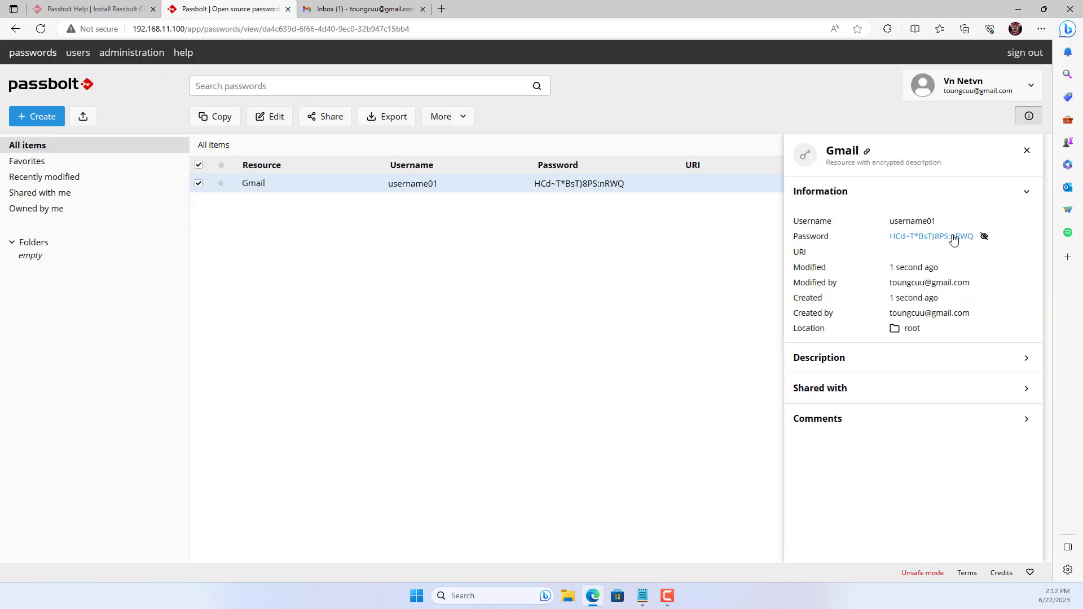
pyautogui.click(1027, 150)
pyautogui.click(361, 222)
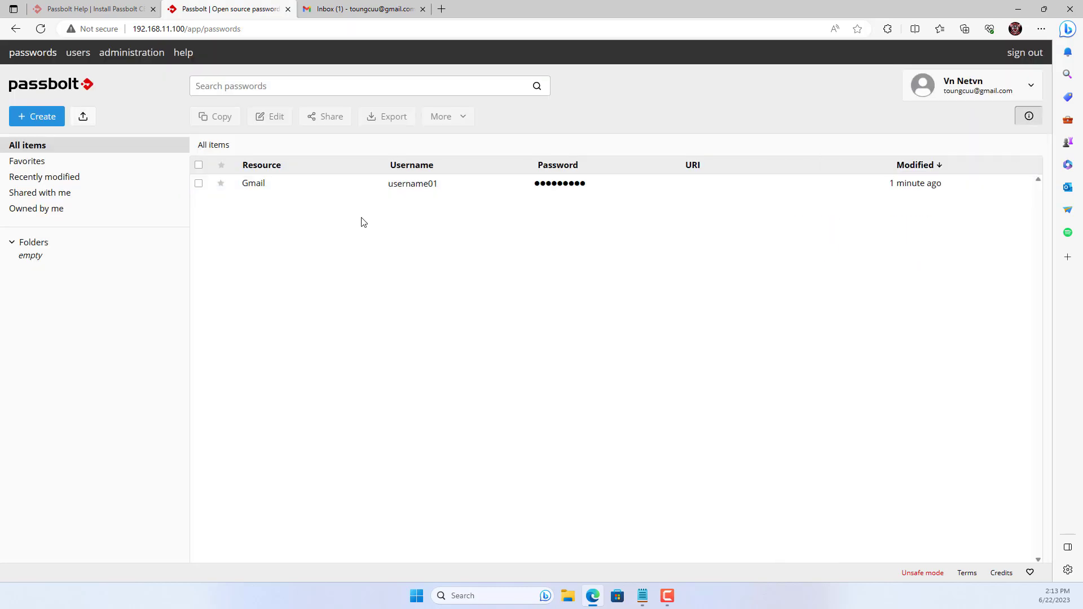
# Step: Look over the account activation email in Gmail, then return to Passbolt
pyautogui.click(360, 10)
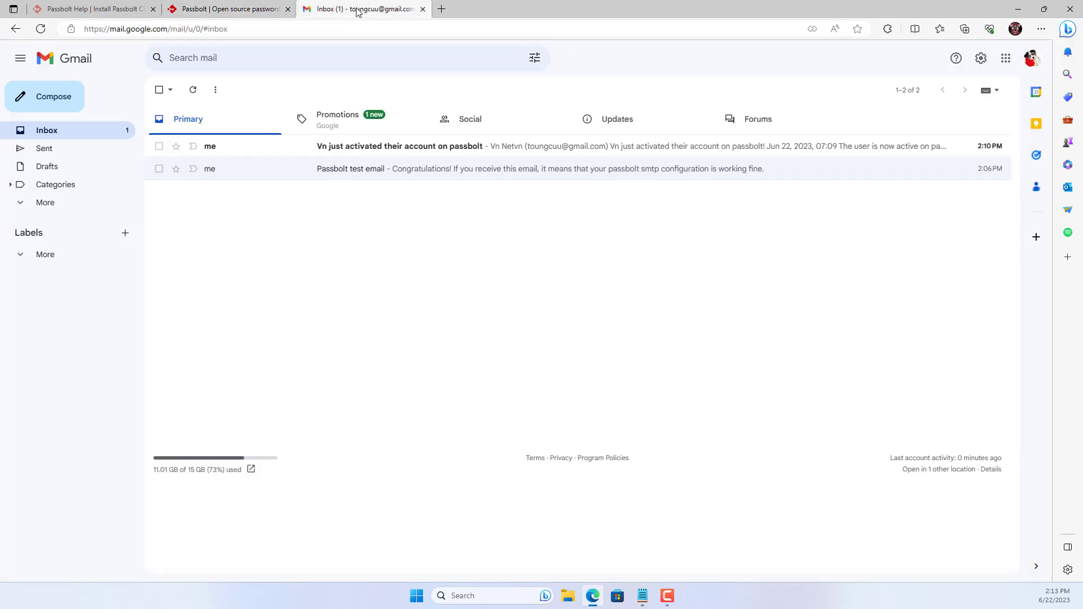
pyautogui.click(382, 153)
pyautogui.click(228, 9)
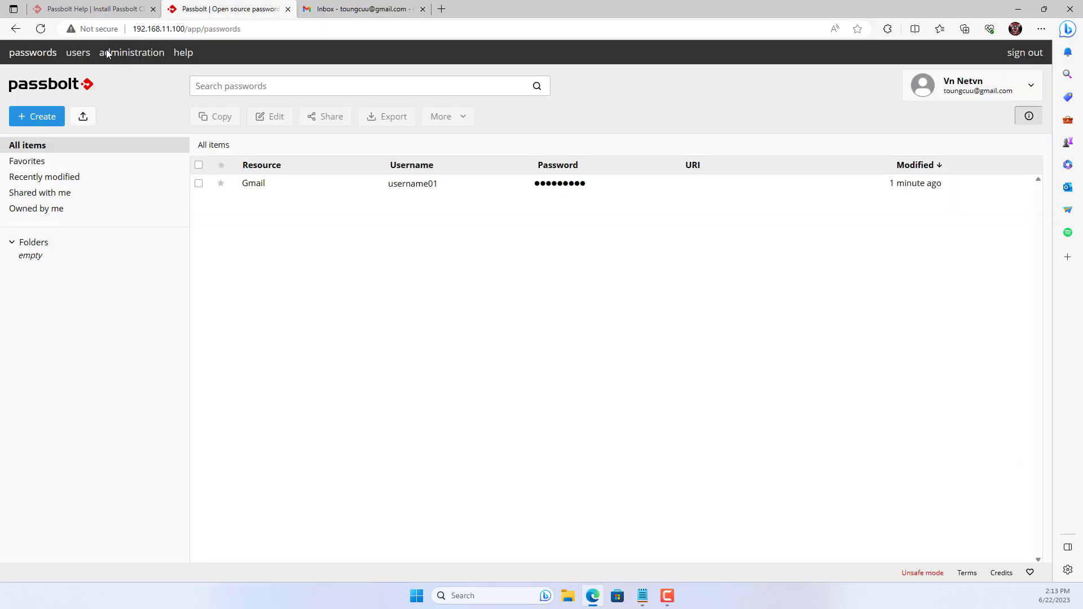
pyautogui.click(79, 52)
pyautogui.click(49, 118)
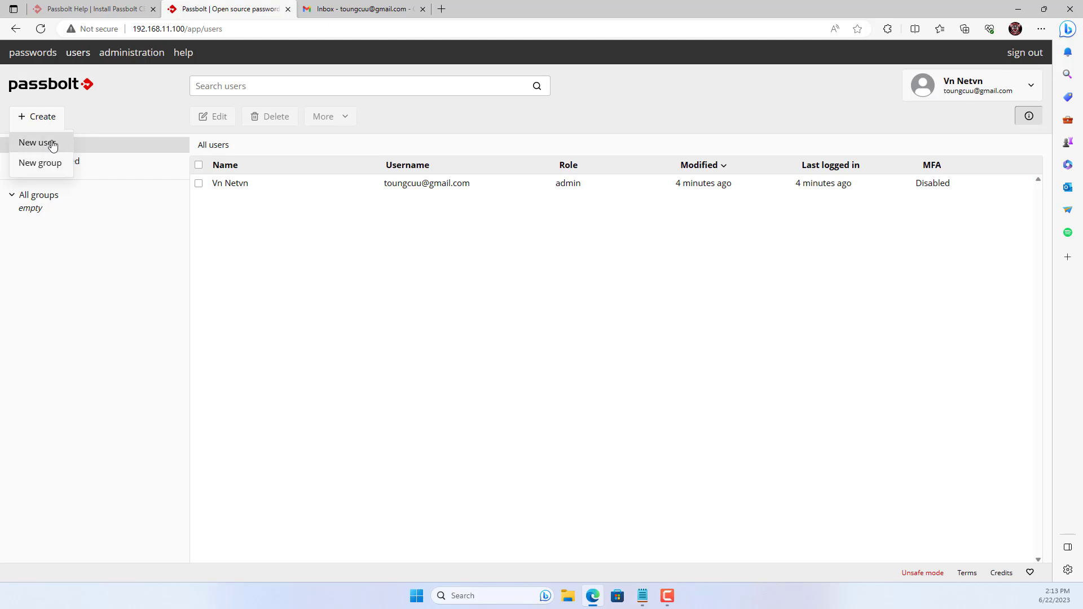
pyautogui.click(53, 146)
pyautogui.write('.com')
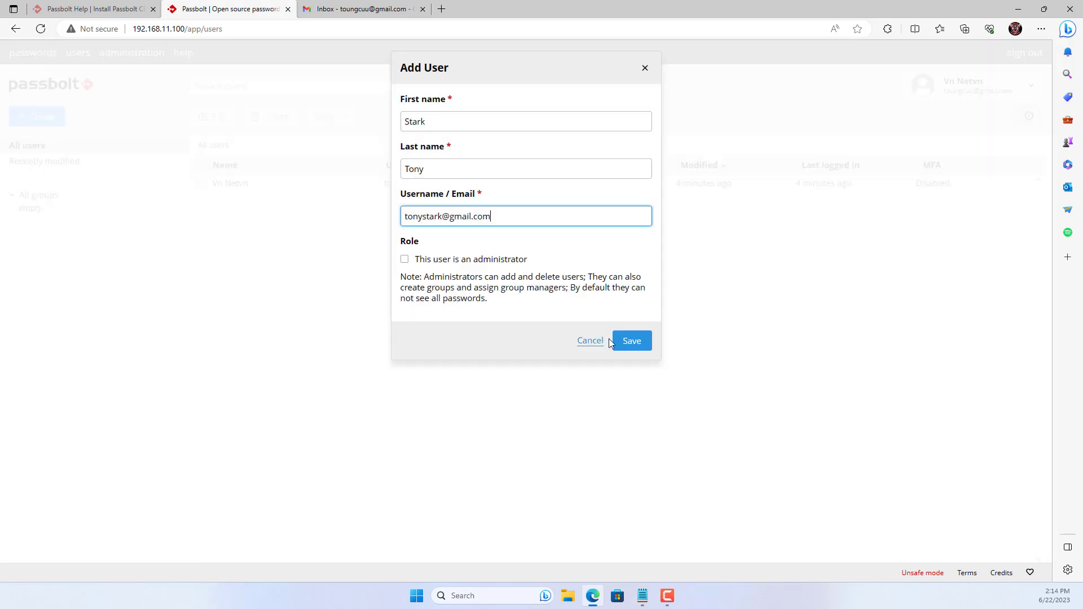
pyautogui.click(626, 343)
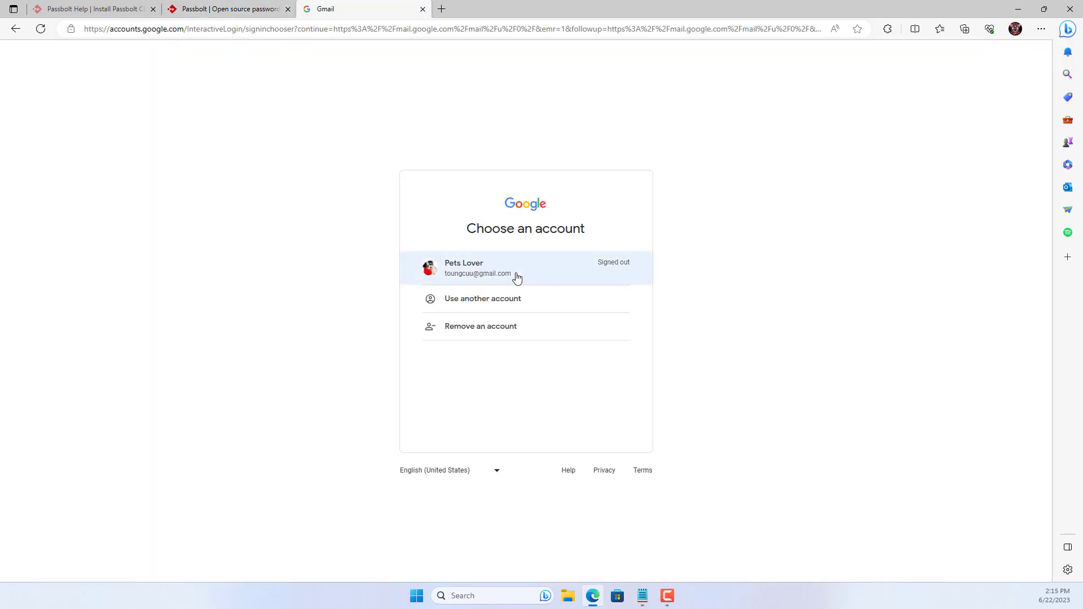
# Step: Save the Google sign-in password as a new Gmail credential in Passbolt
pyautogui.click(516, 278)
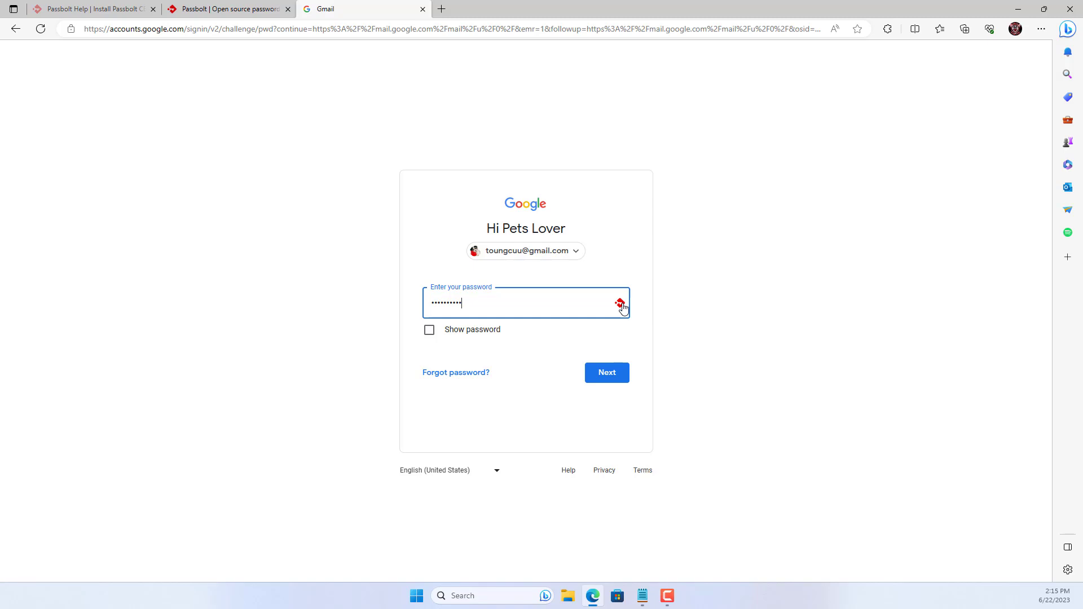
pyautogui.click(621, 303)
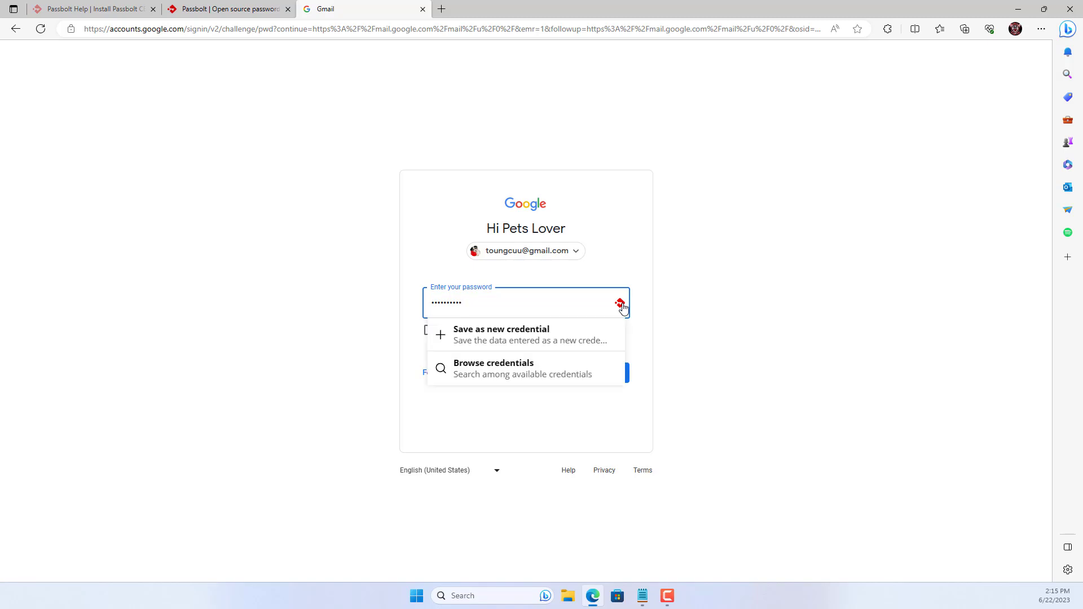
pyautogui.click(554, 338)
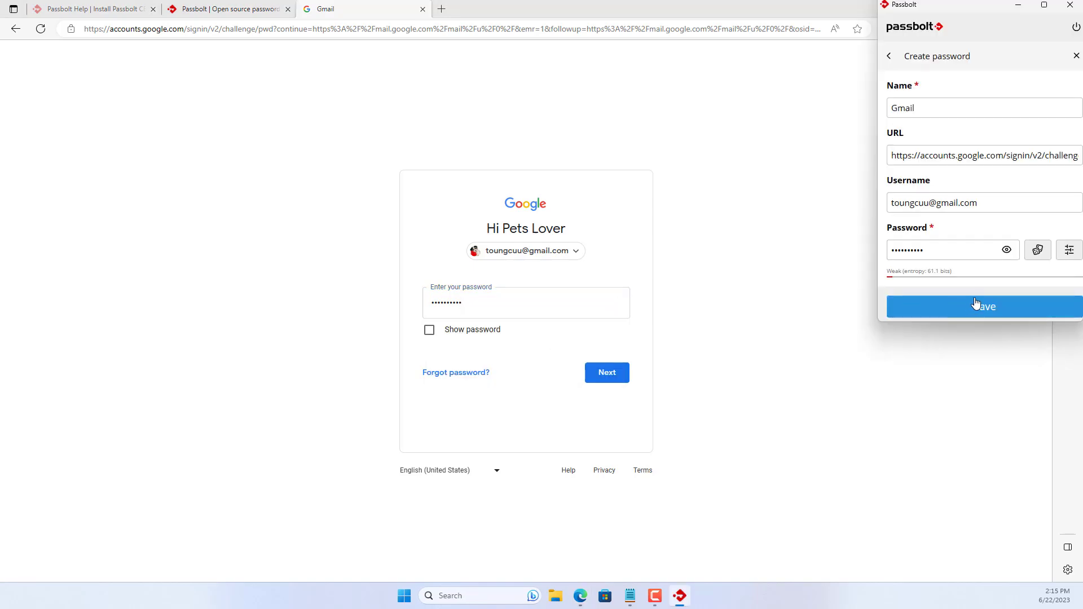
pyautogui.click(976, 307)
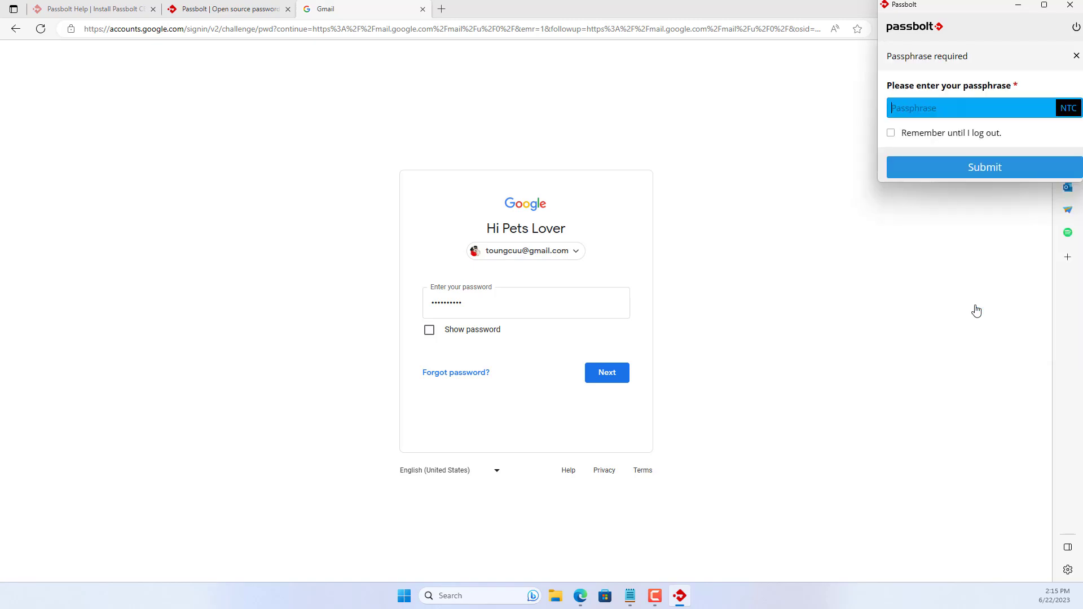
pyautogui.write('********')
pyautogui.write('*')
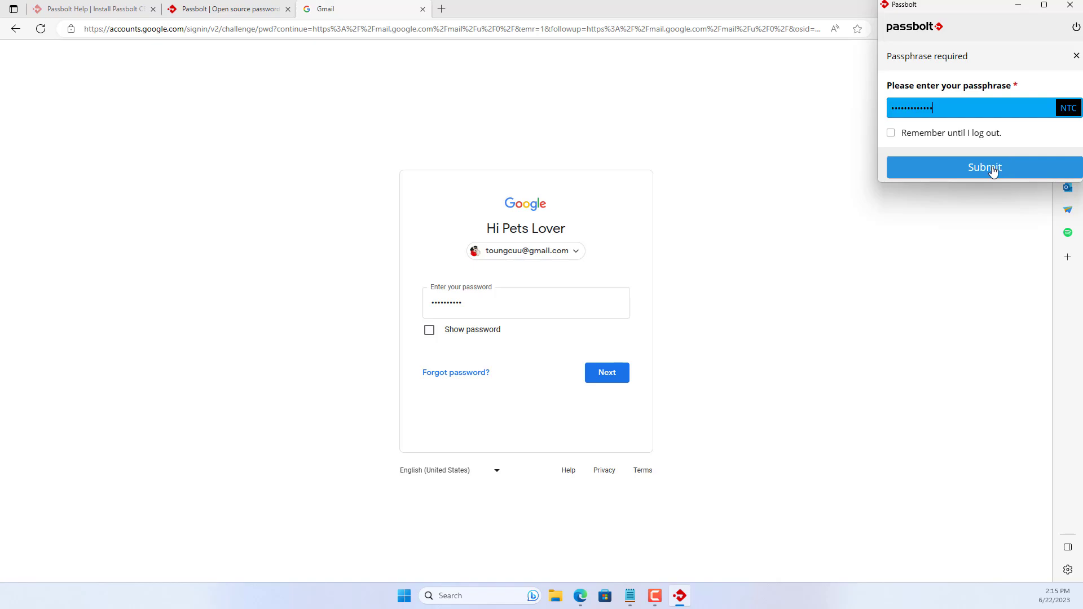
# Step: Unlock Passbolt with the passphrase, fill the saved login, and continue signing in
pyautogui.click(994, 171)
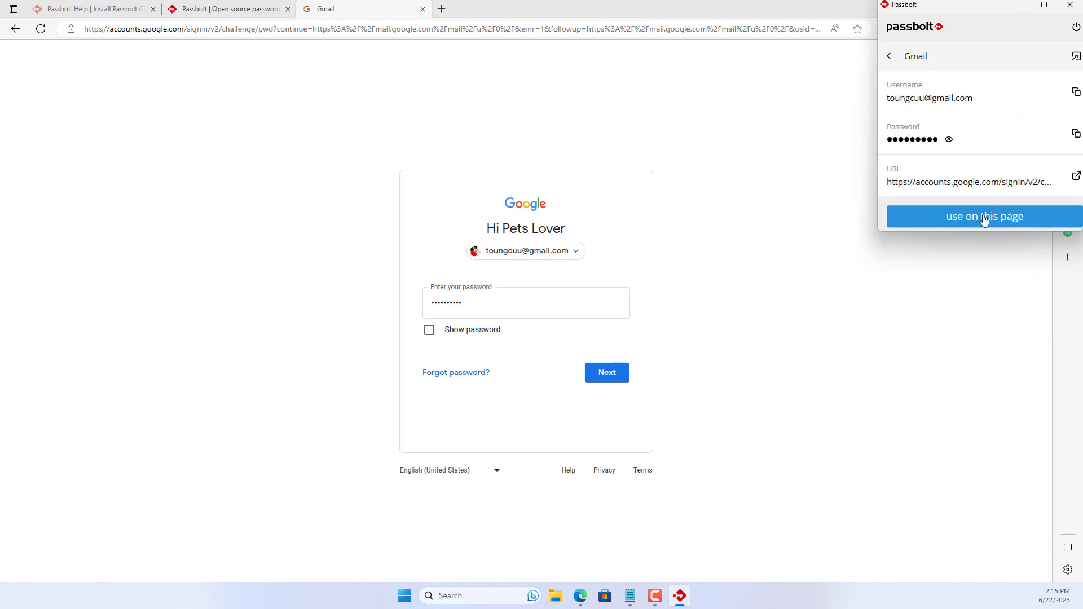
pyautogui.click(984, 216)
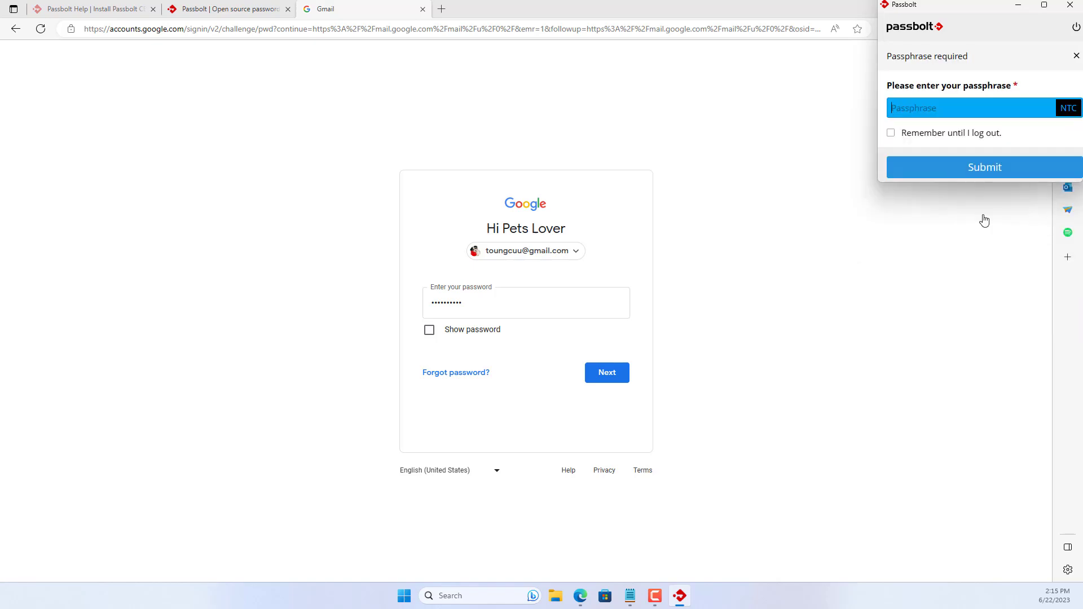
pyautogui.hotkey('ctrl', 'v')
pyautogui.click(993, 173)
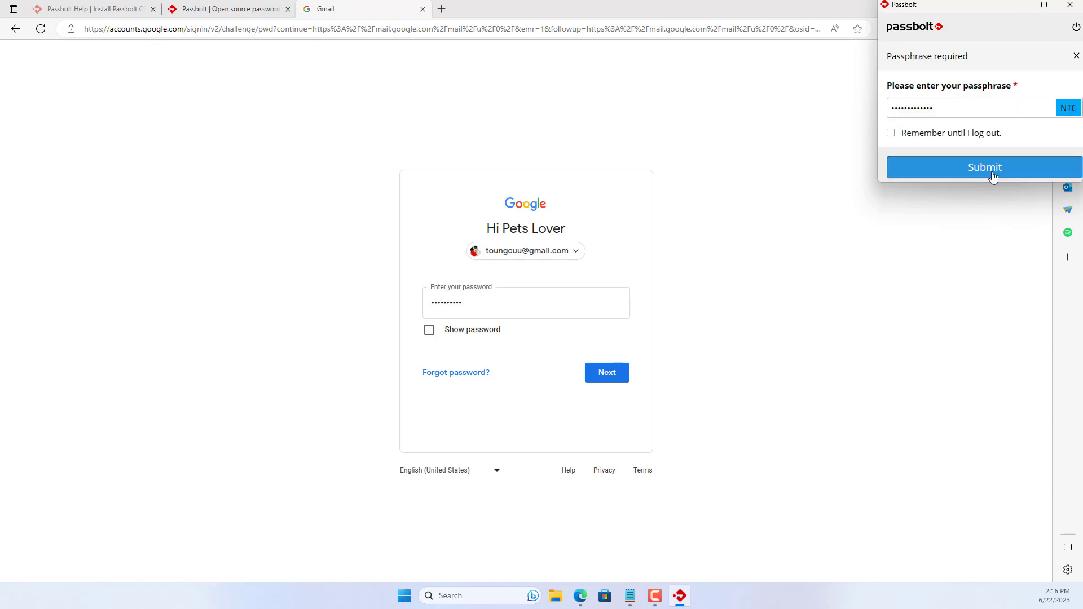
pyautogui.click(606, 373)
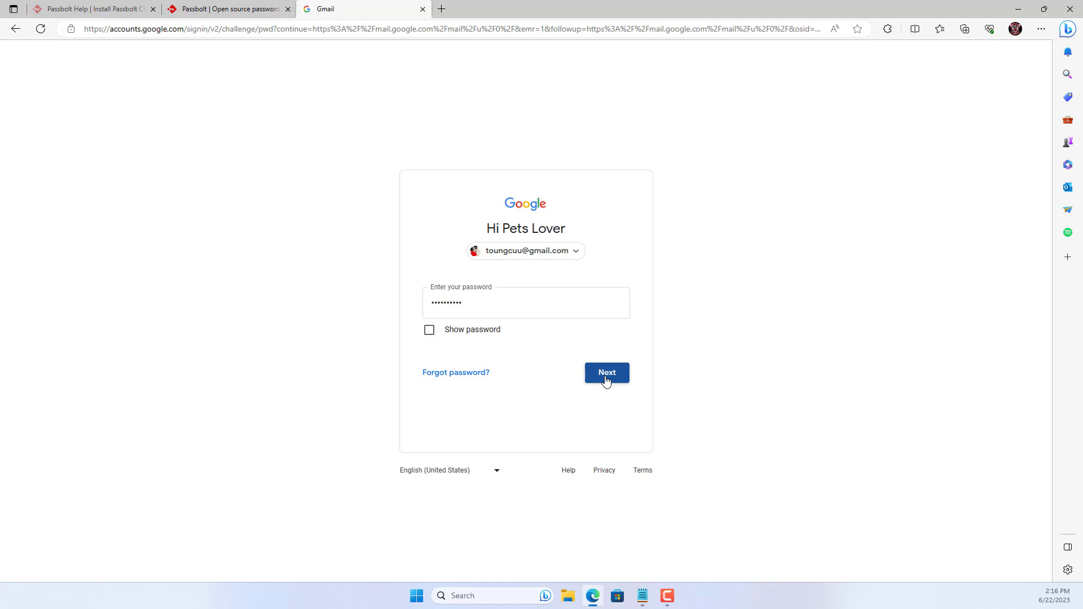
# Step: Select the netvnpass.duckdns.org domain line in the notes
pyautogui.hotkey('ctrl', 'shift', 'Tab')
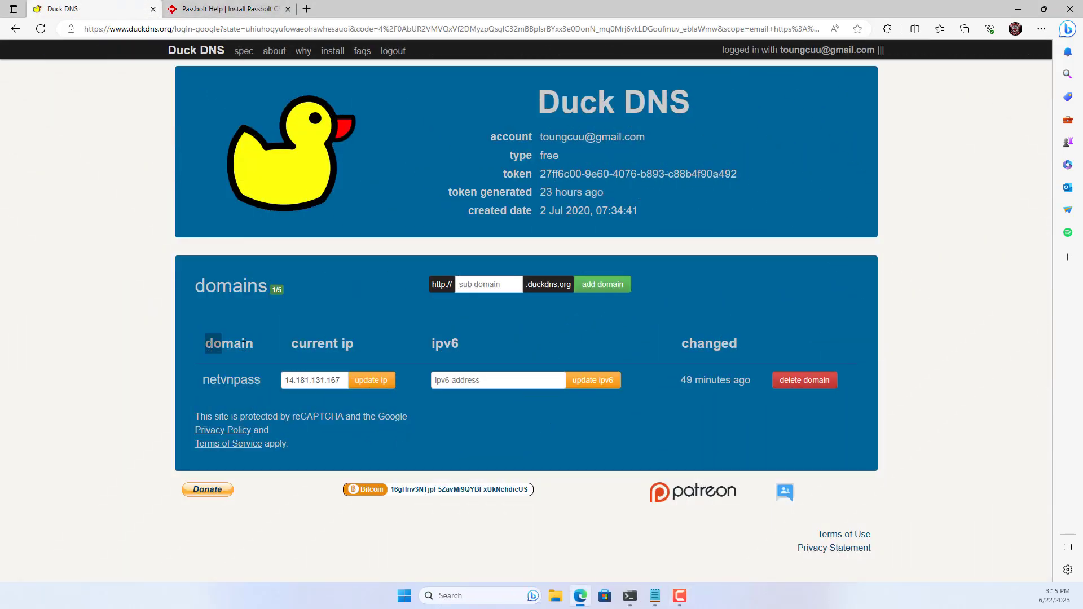
pyautogui.hotkey('alt', 'Tab')
pyautogui.moveTo(534, 255); pyautogui.dragTo(284, 256)
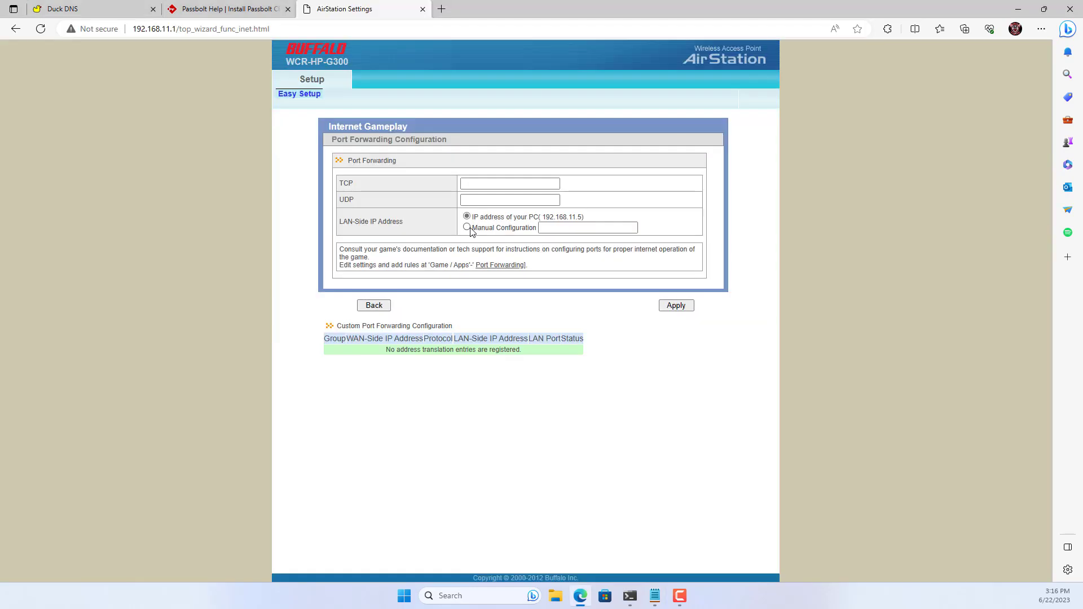
# Step: Set the forwarding rule's LAN-side address manually to server IP 192.168.11.100
pyautogui.click(472, 233)
pyautogui.hotkey('alt', 'Tab')
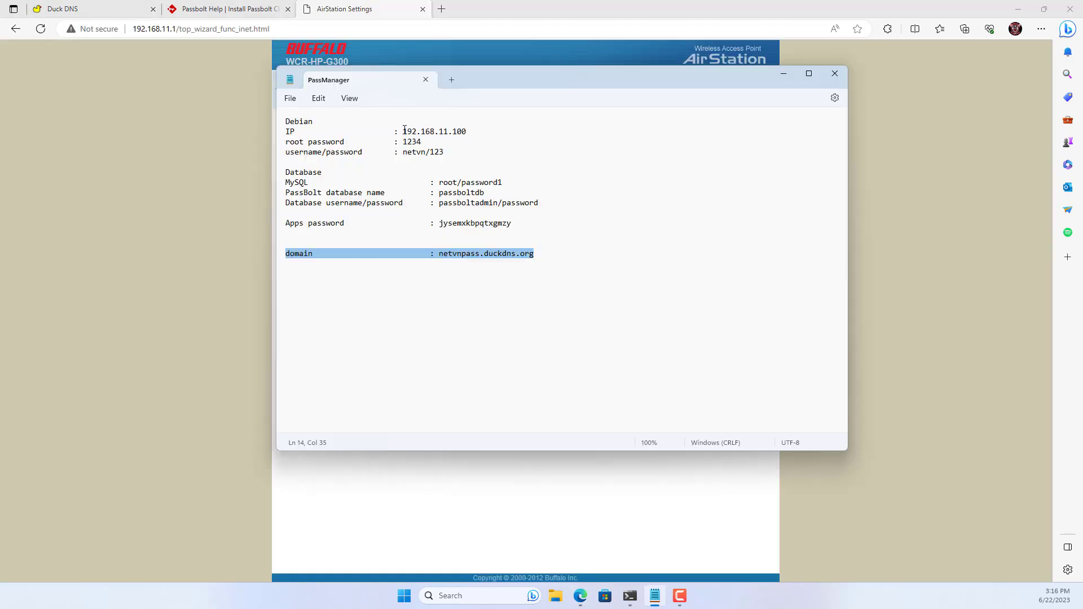
pyautogui.doubleClick(406, 132)
pyautogui.moveTo(455, 132); pyautogui.dragTo(496, 133)
pyautogui.hotkey('ctrl', 'c')
pyautogui.hotkey('alt', 'Tab')
pyautogui.click(600, 226)
pyautogui.hotkey('ctrl', 'v')
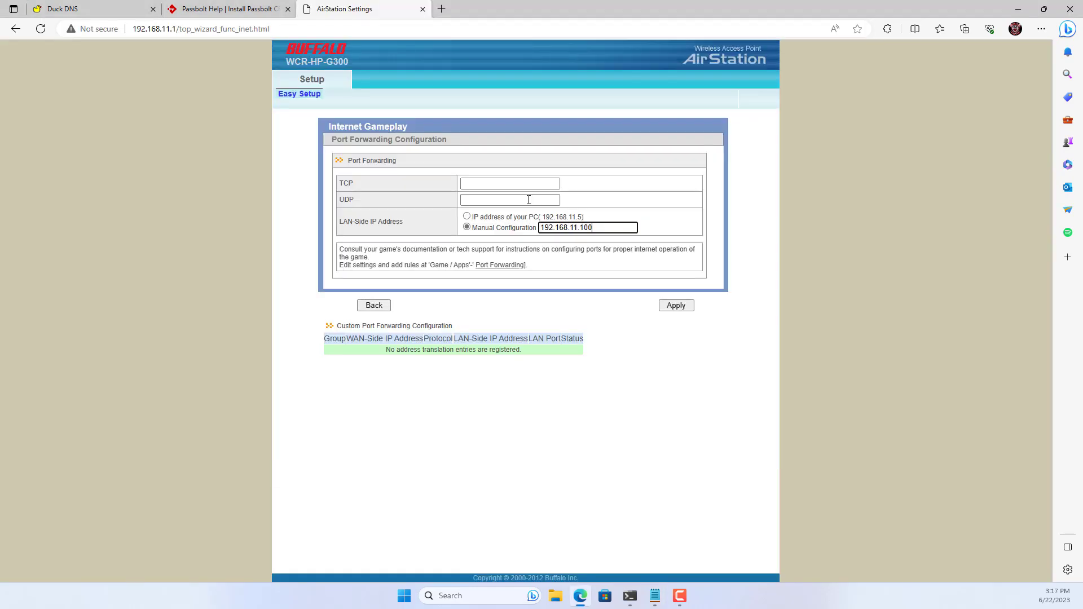
# Step: Add TCP forwarding rules for ports 443 and 80, then highlight both rules
pyautogui.click(521, 185)
pyautogui.write('443')
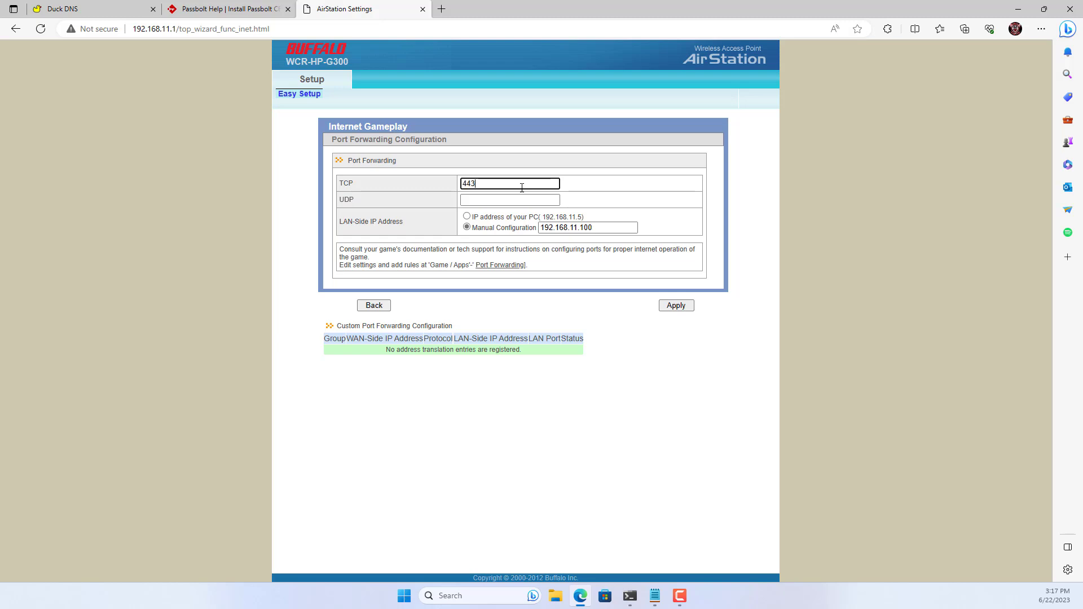
pyautogui.click(668, 303)
pyautogui.click(511, 184)
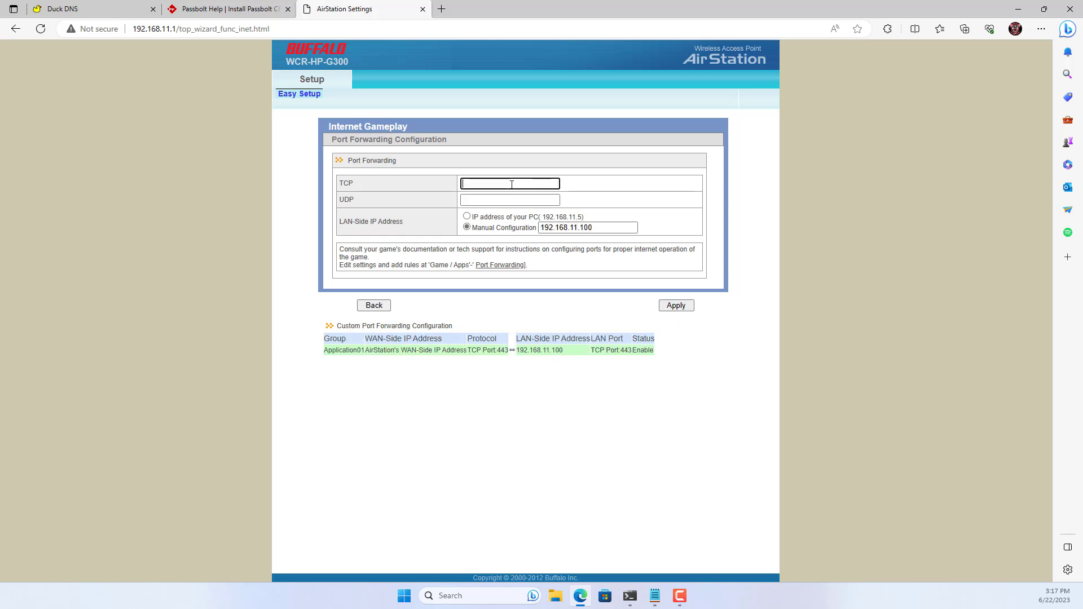
pyautogui.click(676, 305)
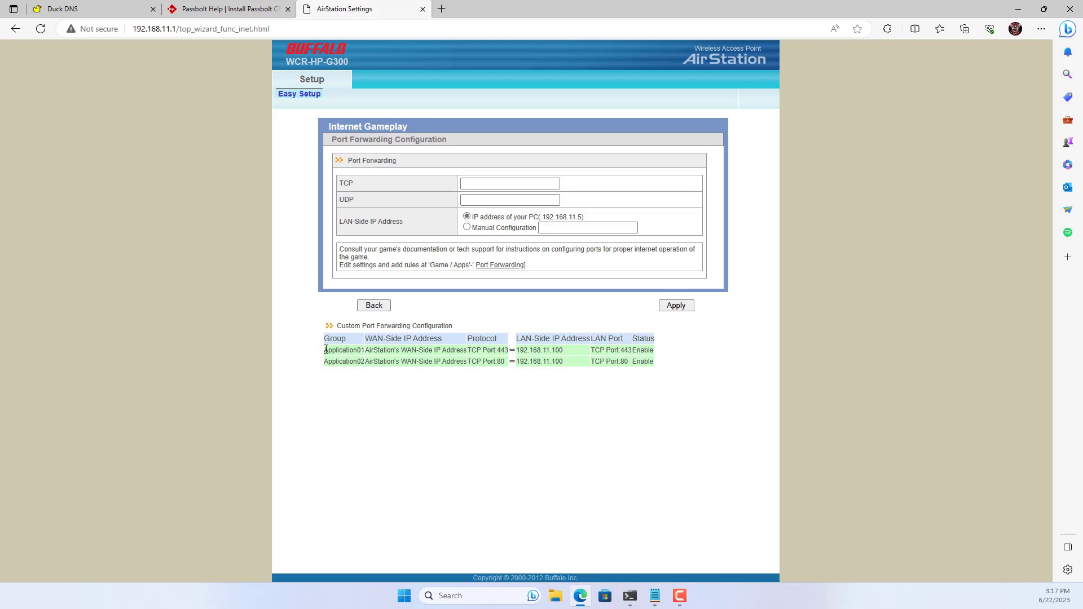
pyautogui.moveTo(322, 348); pyautogui.dragTo(664, 363)
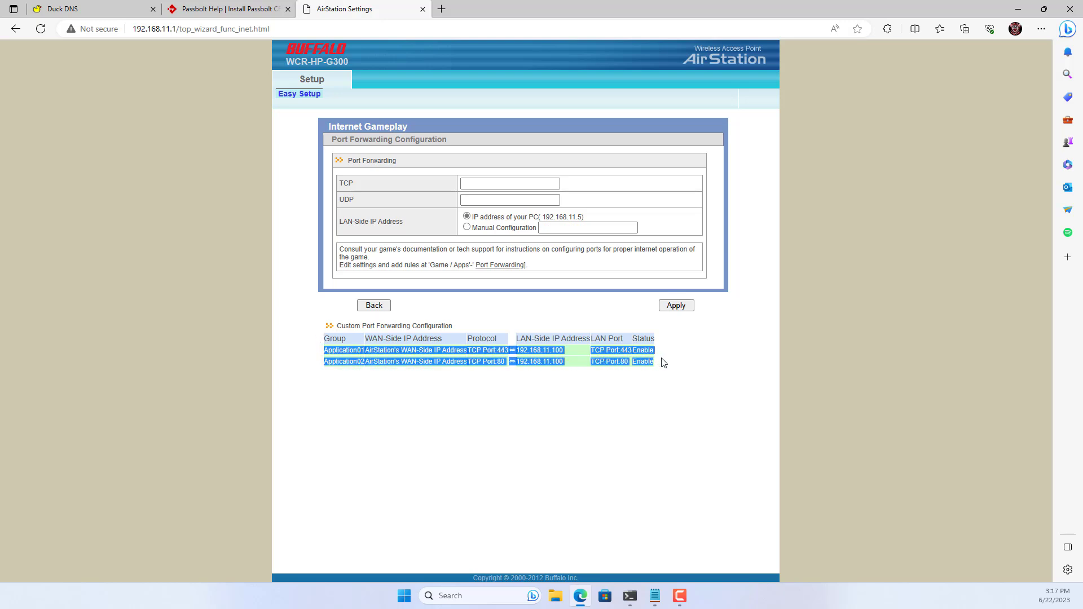
# Step: Show Duck DNS linux cron install steps for netvnpass and snap Edge to the left
pyautogui.hotkey('ctrl', '1')
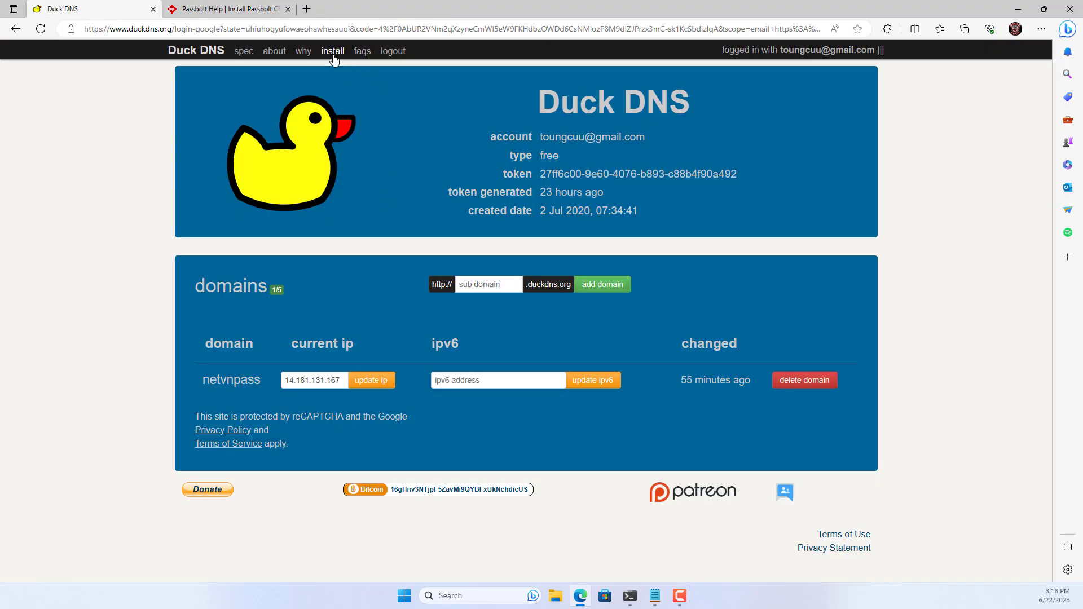
pyautogui.click(333, 53)
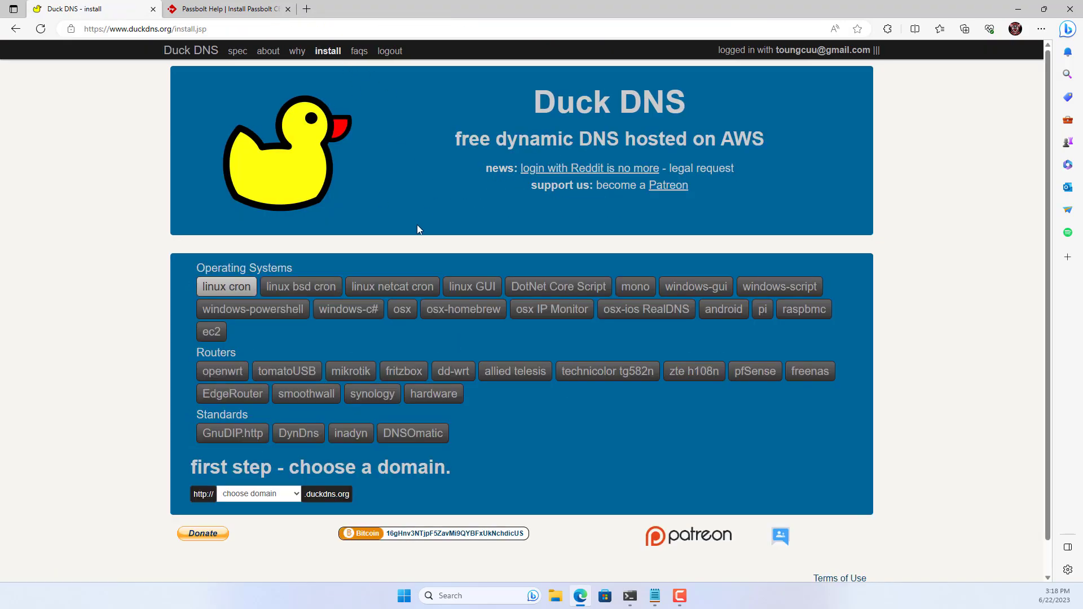
pyautogui.click(272, 496)
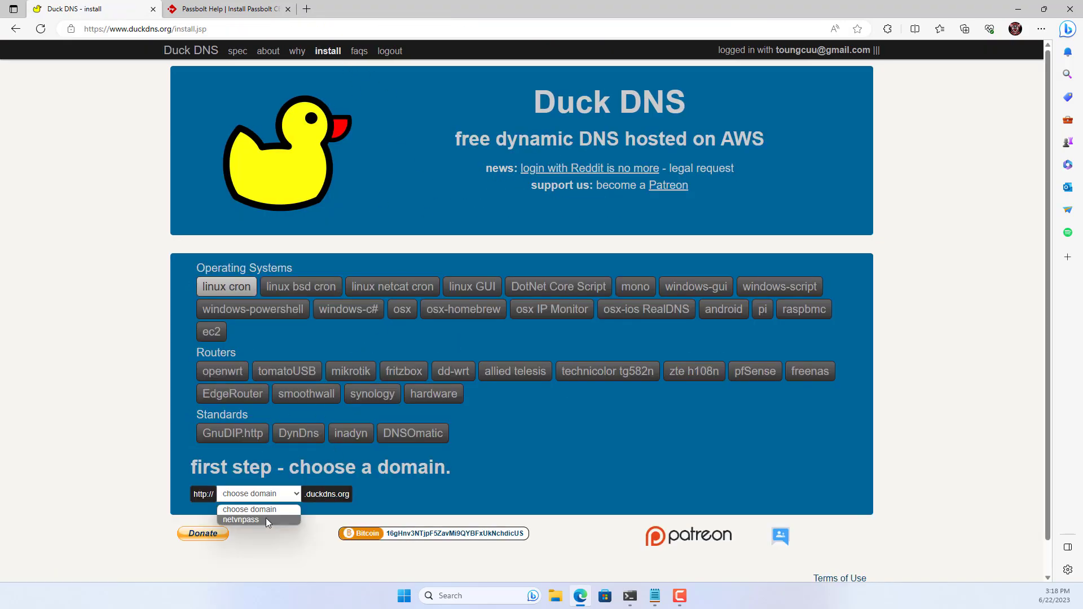
pyautogui.click(265, 519)
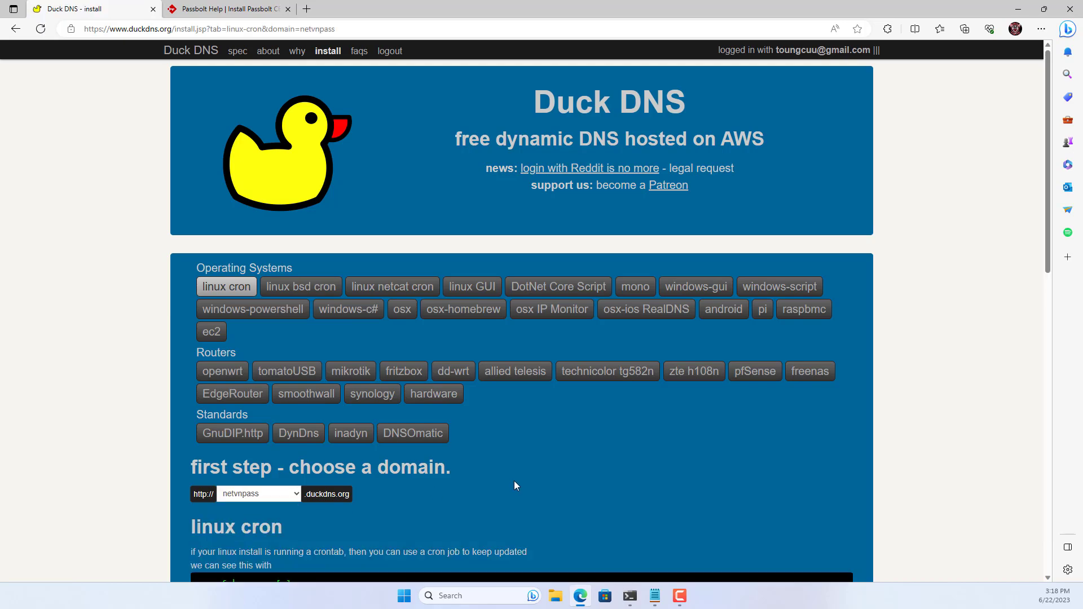
pyautogui.scroll(-4, 513, 485)
pyautogui.scroll(-2, 514, 485)
pyautogui.scroll(-2, 513, 487)
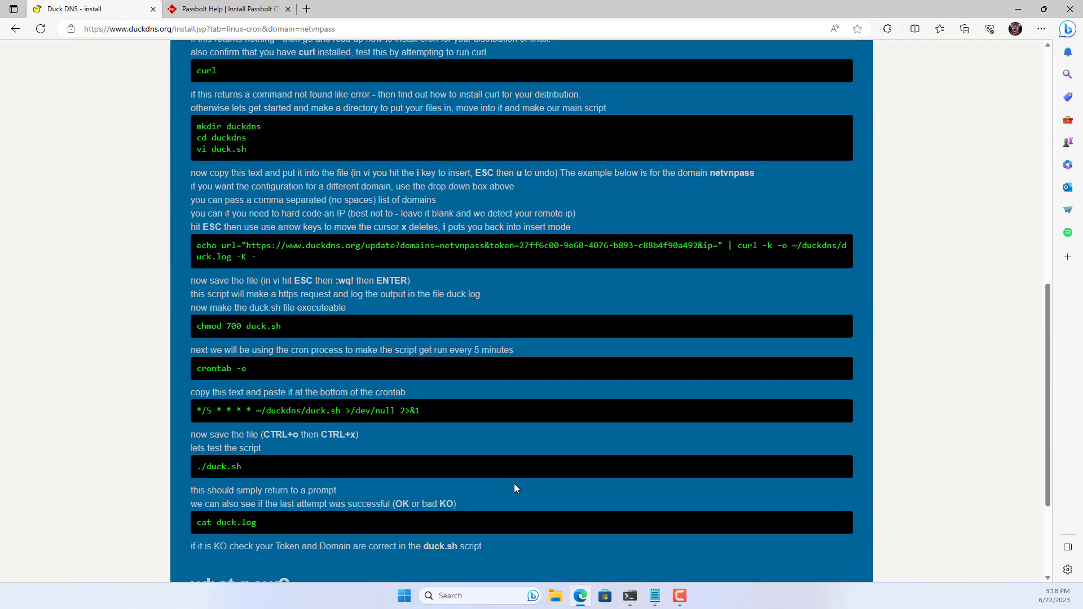
pyautogui.press('super+Left')
# Step: Create the duckdns folder, move into it, and open duck.sh in nano
pyautogui.click(938, 391)
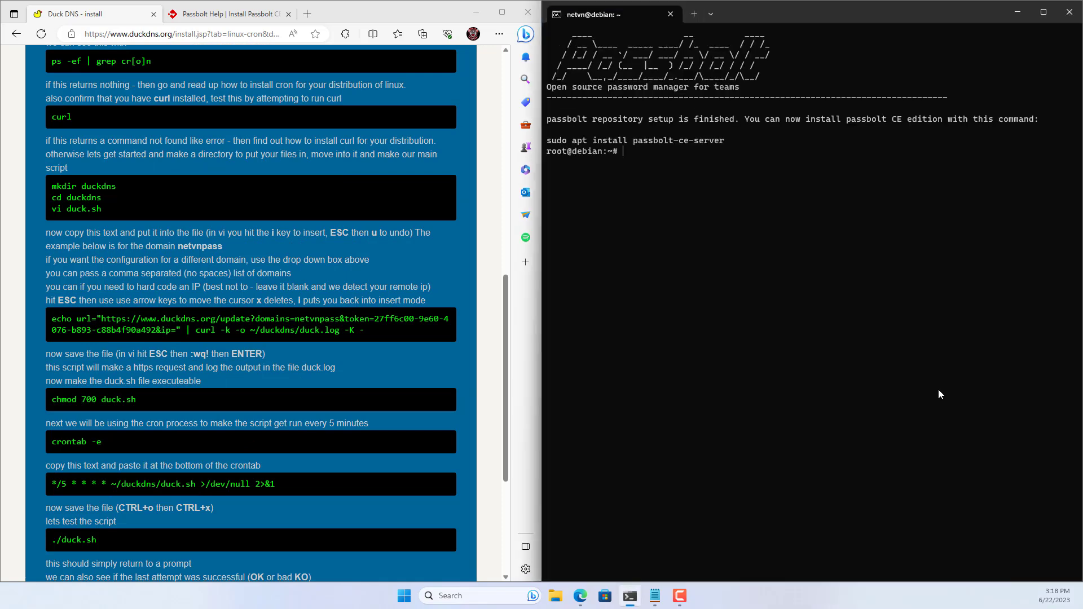
pyautogui.write('dir ')
pyautogui.write('duckdns')
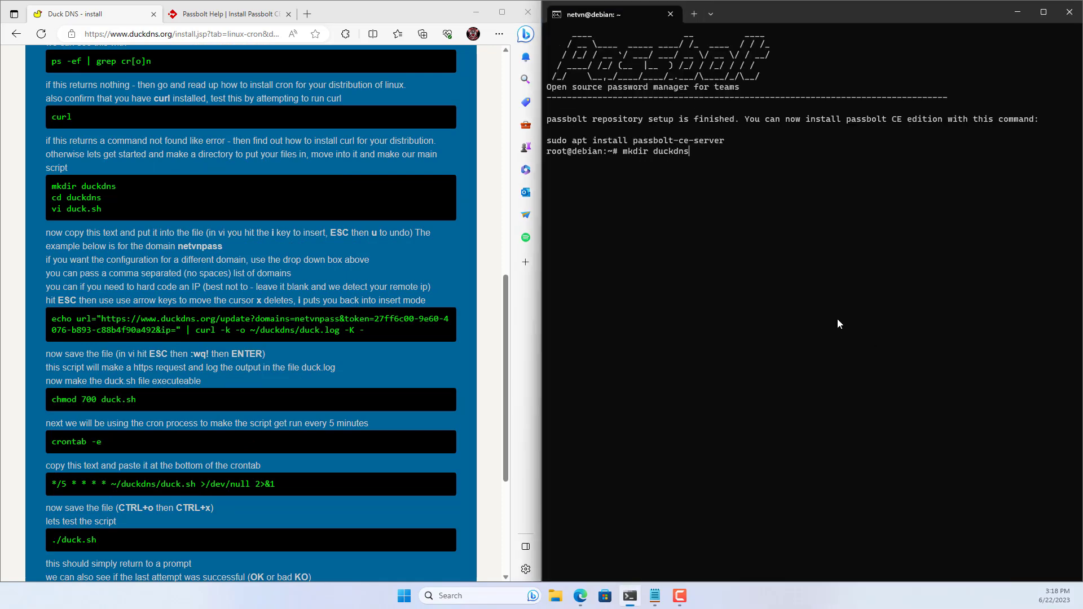
pyautogui.press('Return')
pyautogui.write('ls')
pyautogui.press('Return')
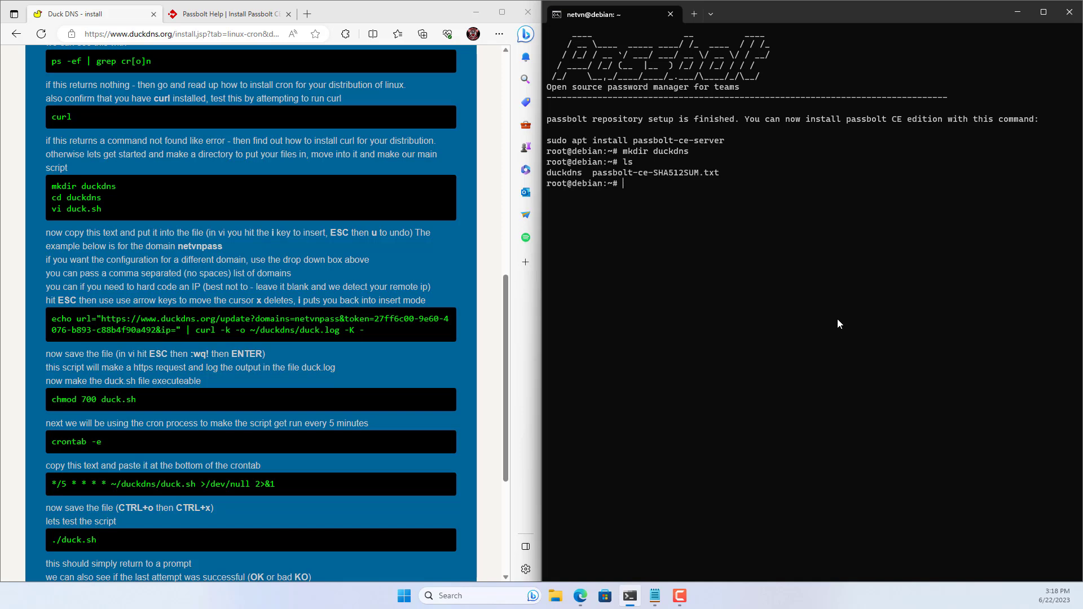
pyautogui.write('cd duc')
pyautogui.press('Tab')
pyautogui.press('Return')
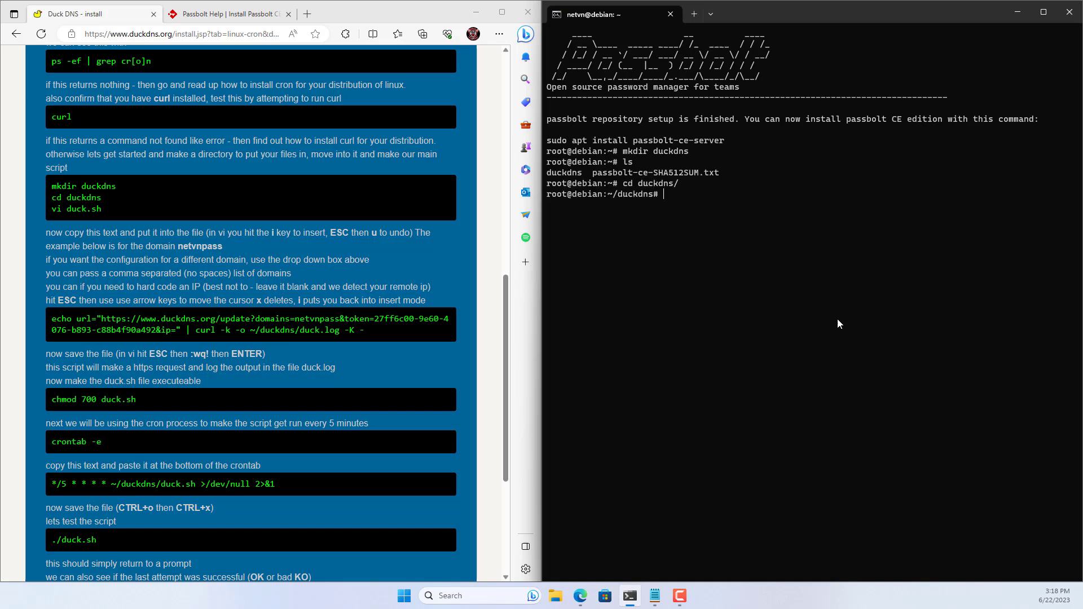
pyautogui.write('nano du')
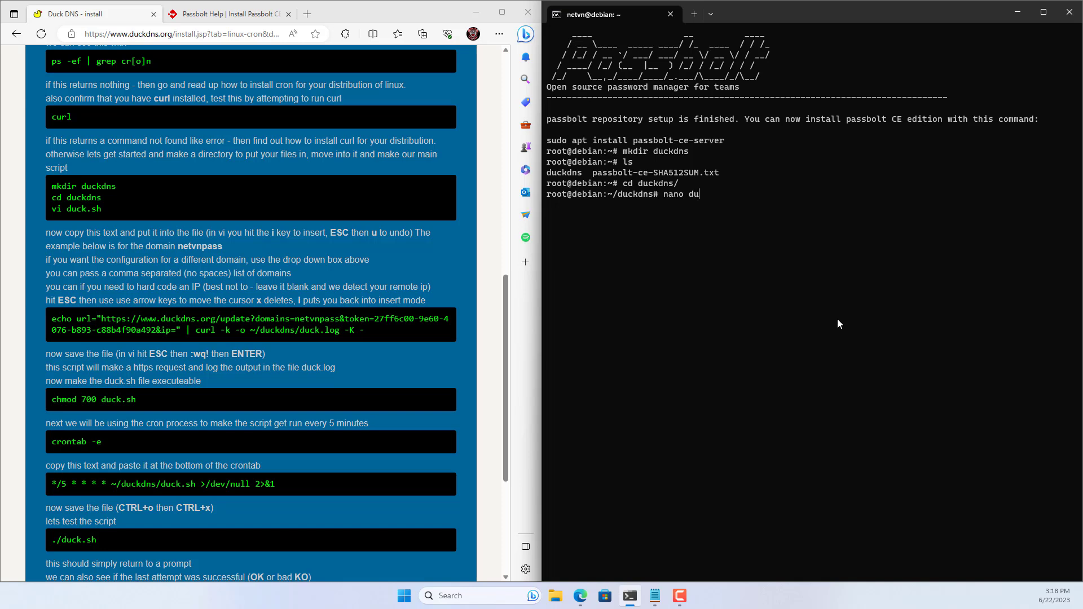
pyautogui.write('ck.sh')
pyautogui.press('Return')
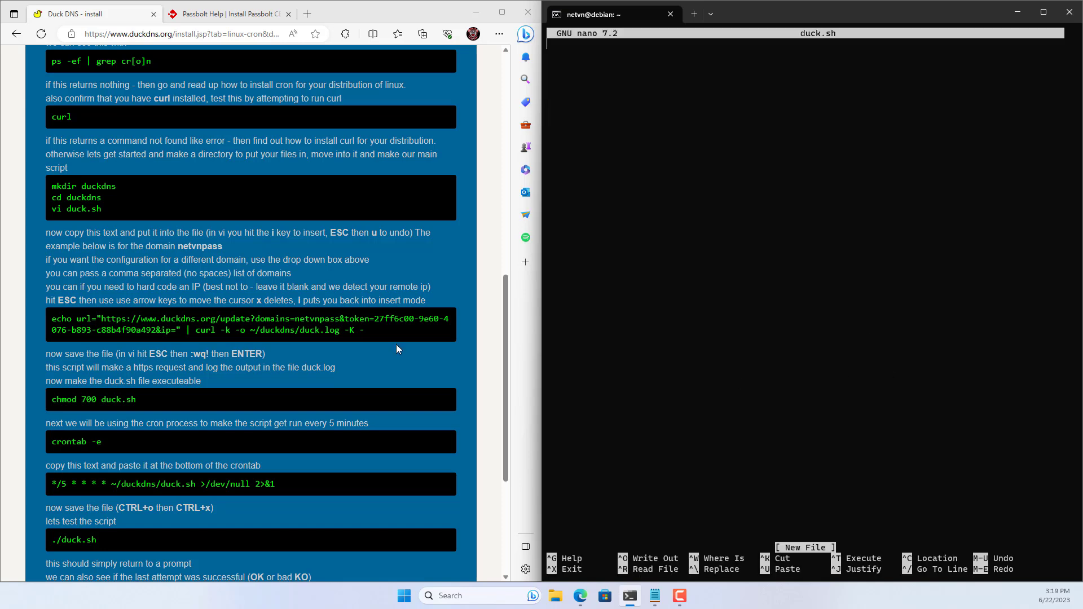
# Step: Paste the Duck DNS echo/curl update line into duck.sh, save, and chmod 700
pyautogui.moveTo(51, 319); pyautogui.dragTo(365, 330)
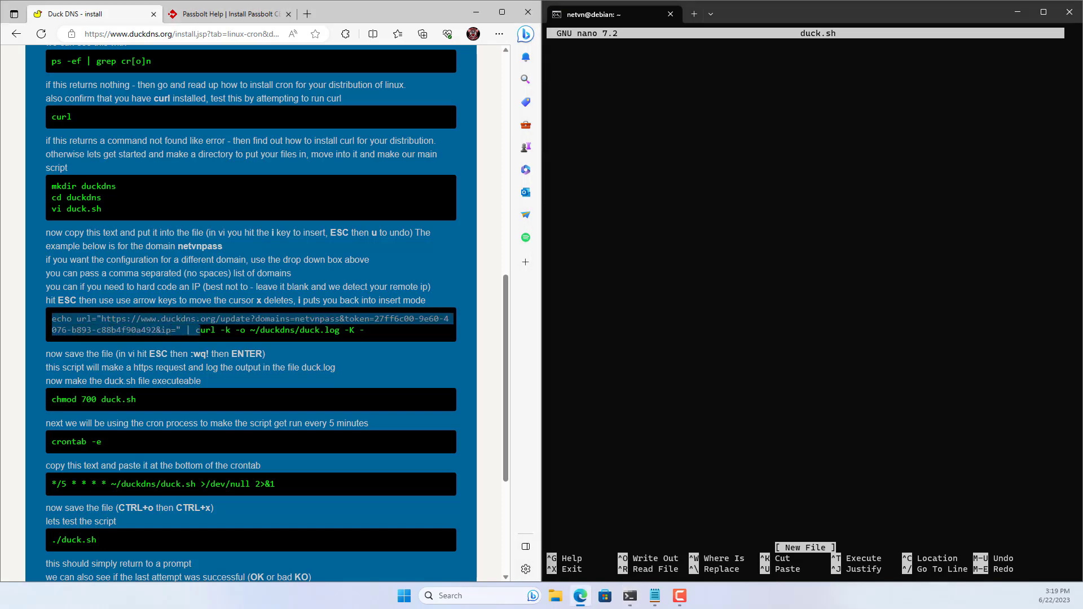
pyautogui.click(756, 241)
pyautogui.hotkey('ctrl', 'v')
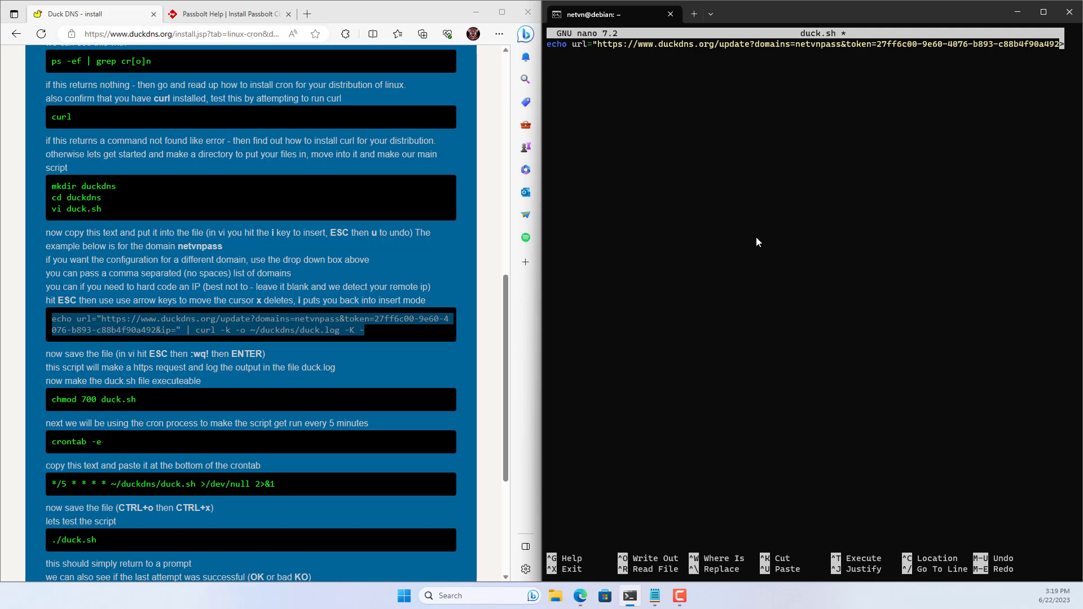
pyautogui.hotkey('ctrl', 'x')
pyautogui.press('y')
pyautogui.press('Return')
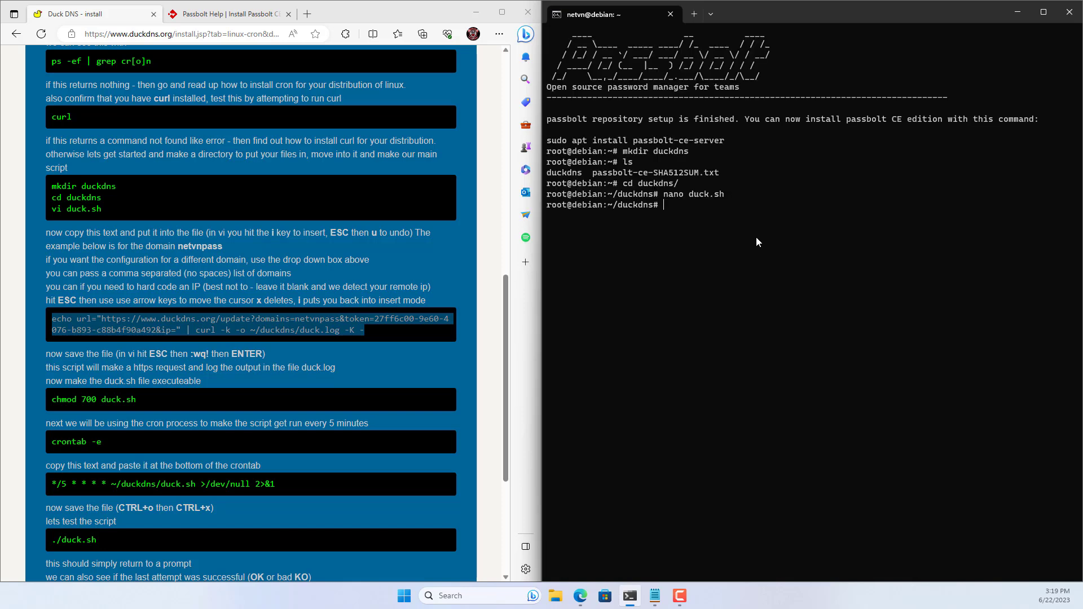
pyautogui.write('chmod 700 ')
pyautogui.write('duck.sh')
pyautogui.press('Return')
pyautogui.write('crontab ')
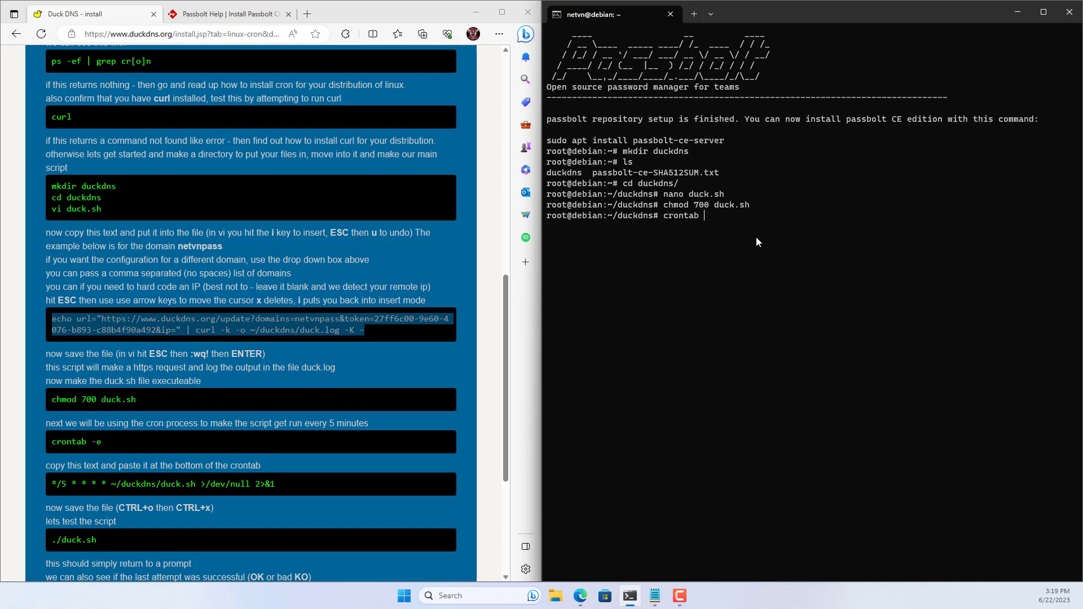
pyautogui.write('-e')
# Step: Add the every-five-minutes duck.sh cron line to root's crontab using nano
pyautogui.press('Return')
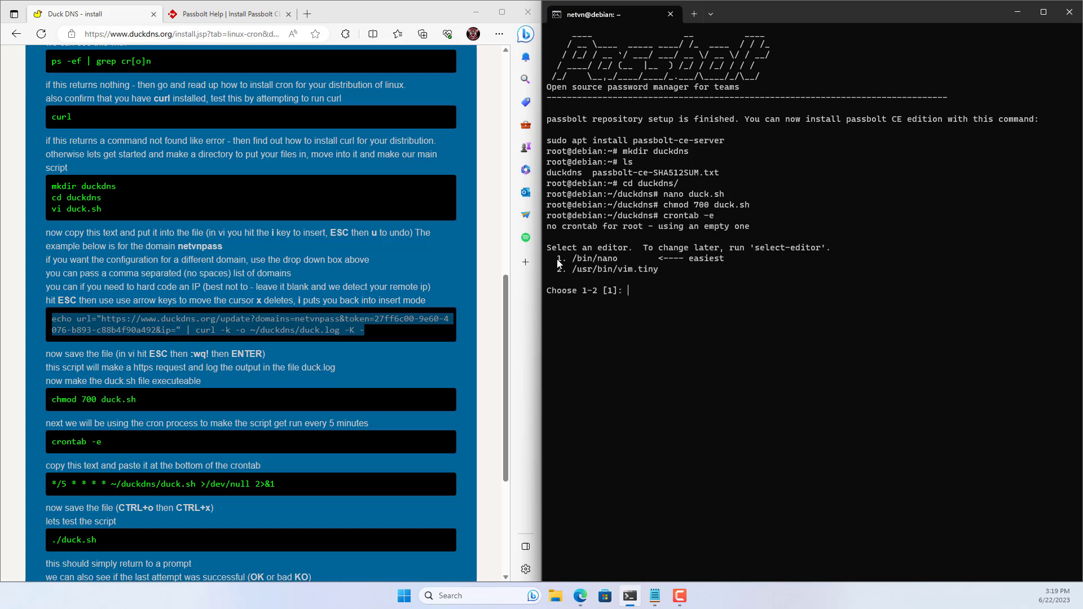
pyautogui.moveTo(558, 258); pyautogui.dragTo(739, 263)
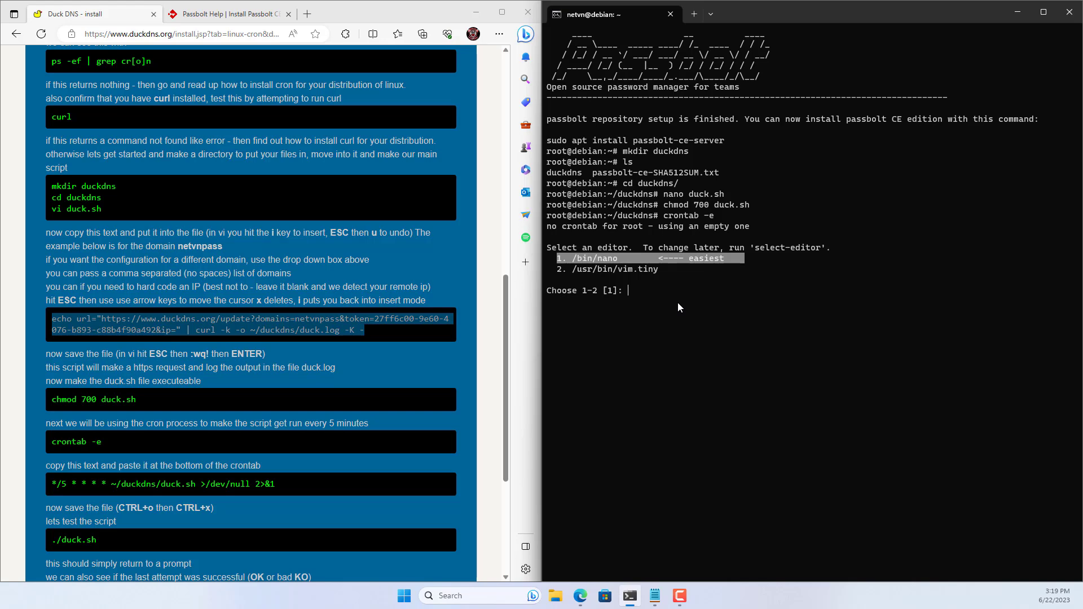
pyautogui.write('1')
pyautogui.press('Return')
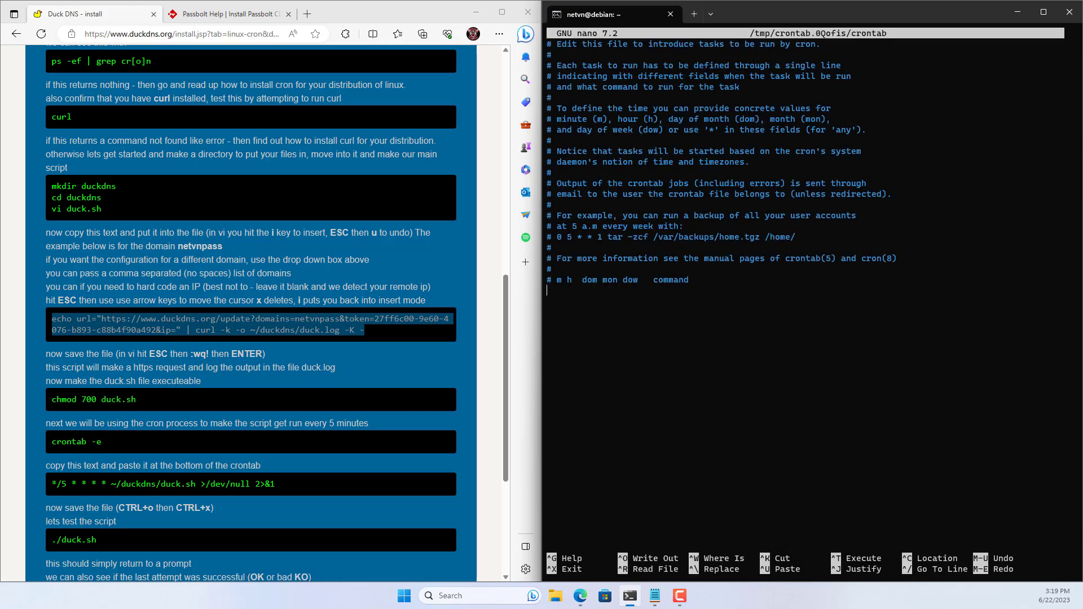
pyautogui.moveTo(51, 484); pyautogui.dragTo(279, 484)
pyautogui.hotkey('ctrl', 'c')
pyautogui.rightClick(727, 395)
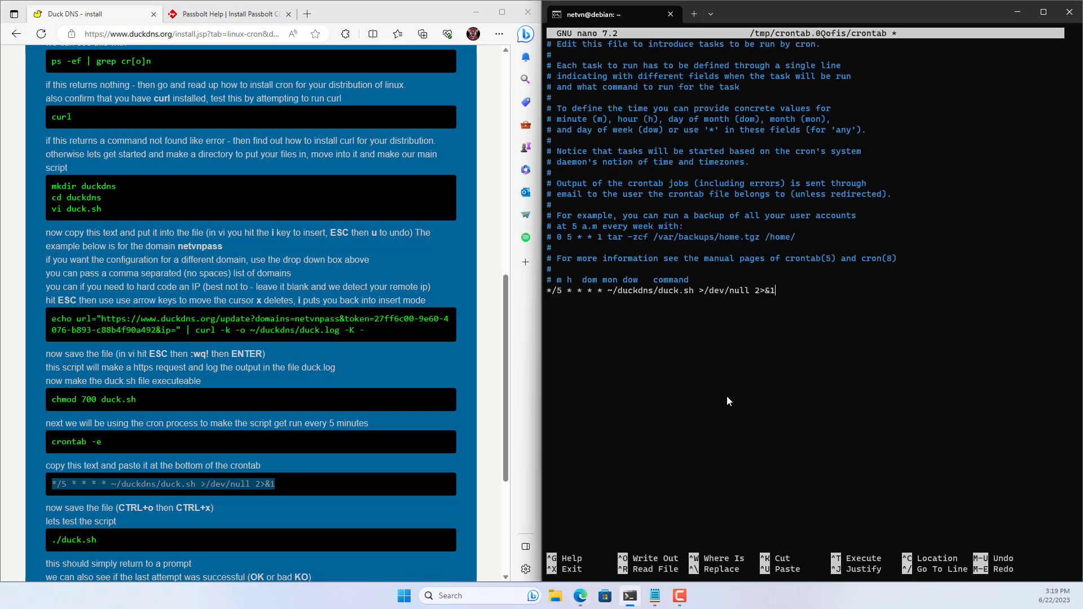
pyautogui.hotkey('ctrl', 'x')
pyautogui.press('y')
pyautogui.press('Return')
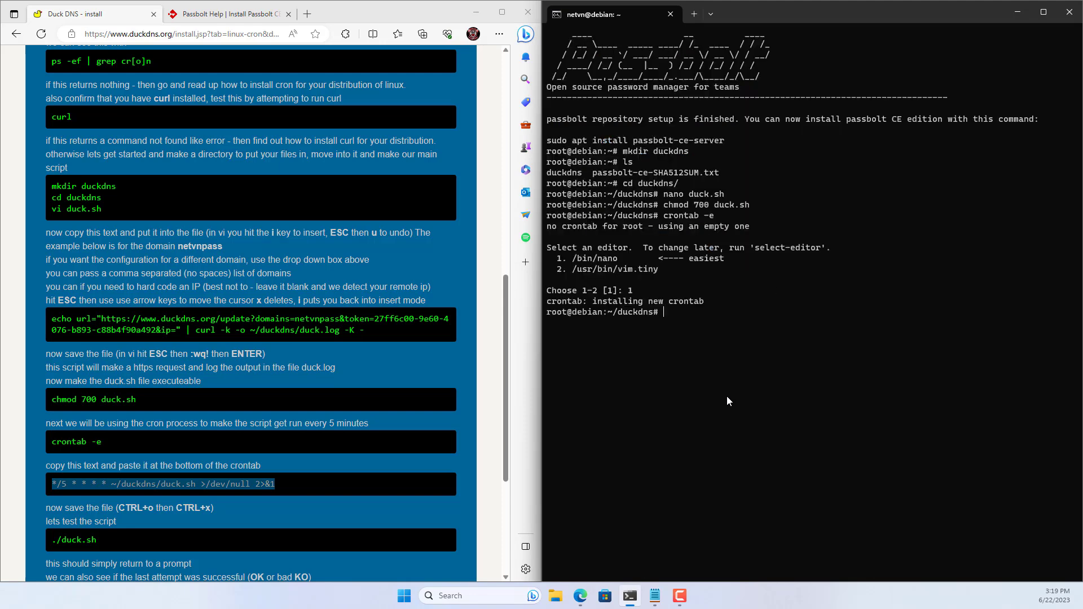
pyautogui.write('./du')
# Step: Run duck.sh, confirm duck.log shows OK, and return to the home folder
pyautogui.press('Tab')
pyautogui.press('Return')
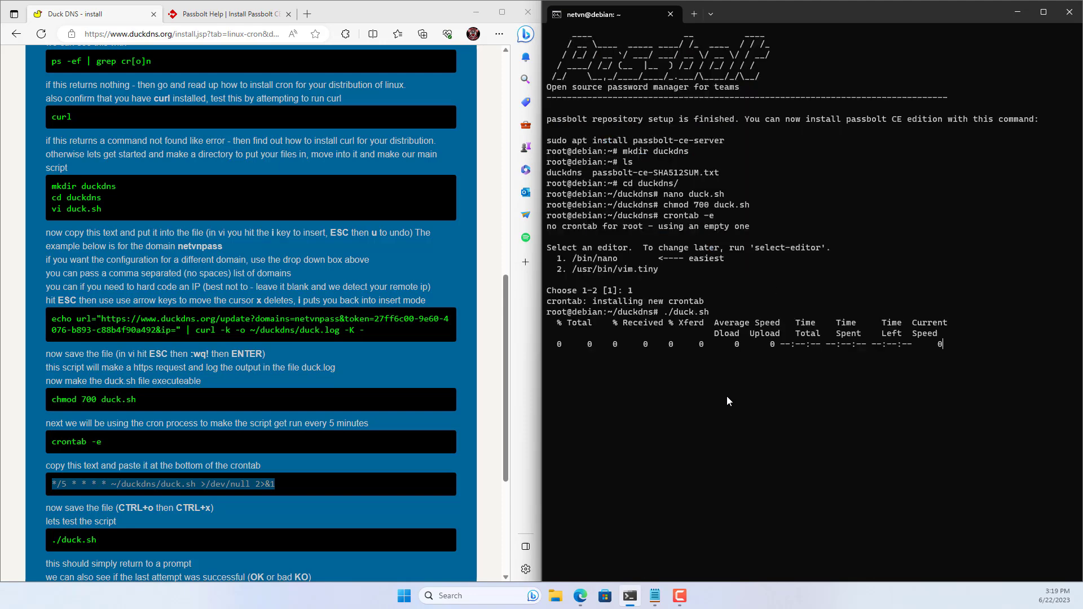
pyautogui.write('ls')
pyautogui.press('Return')
pyautogui.write('c')
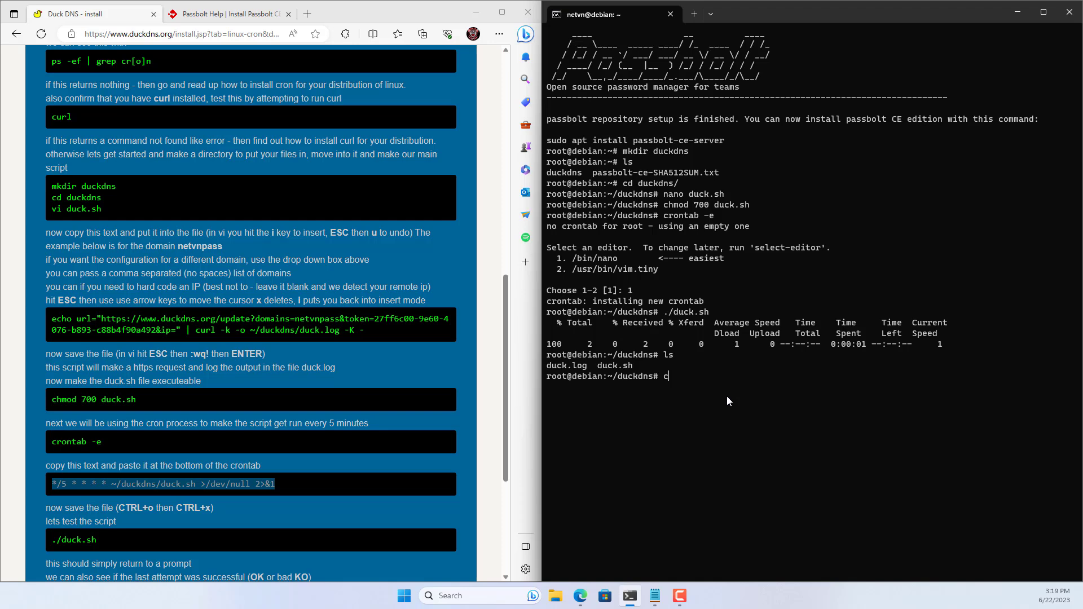
pyautogui.write('at duck.log')
pyautogui.press('Return')
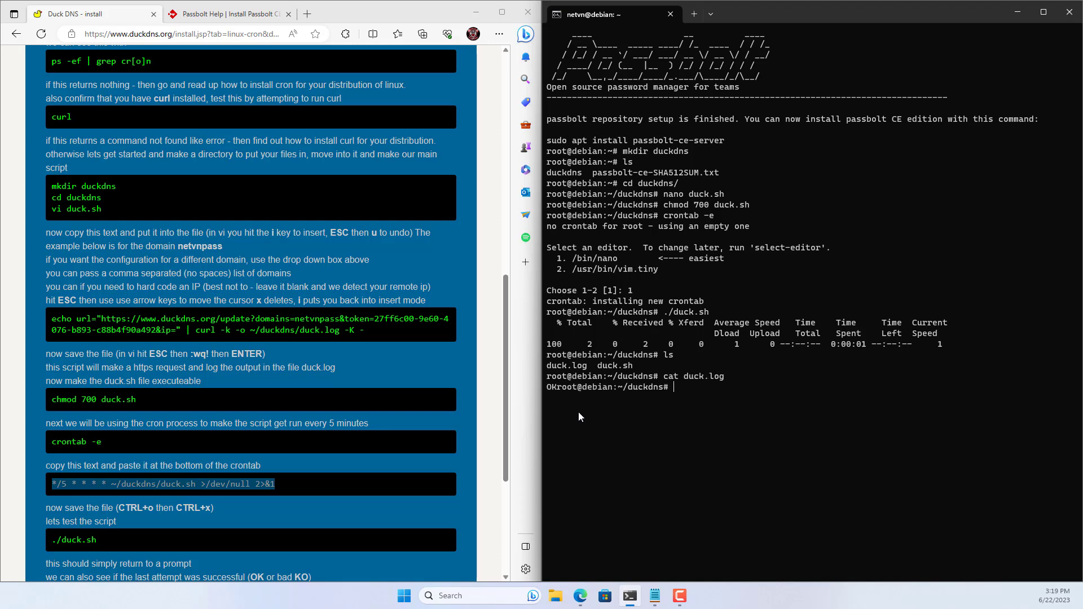
pyautogui.moveTo(556, 390); pyautogui.dragTo(553, 389)
pyautogui.write('cd')
pyautogui.press('Return')
pyautogui.moveTo(548, 140); pyautogui.dragTo(724, 142)
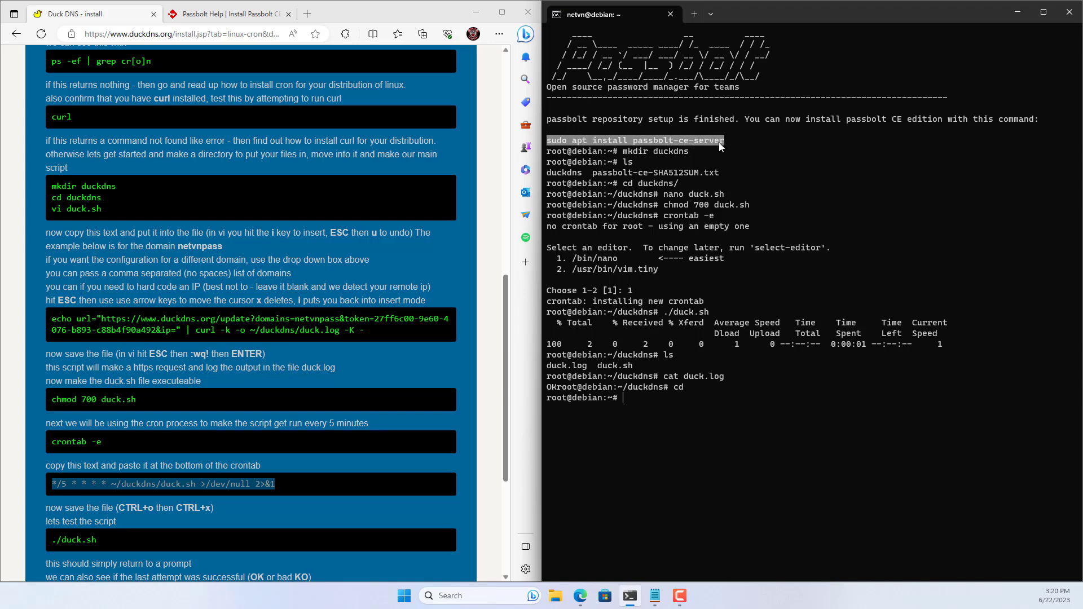
pyautogui.write('clear')
# Step: Clear the screen and run 'sudo apt install passbolt-ce-server', accepting the configuration prompt
pyautogui.press('Return')
pyautogui.press('Return')
pyautogui.press('Return')
pyautogui.rightClick(632, 129)
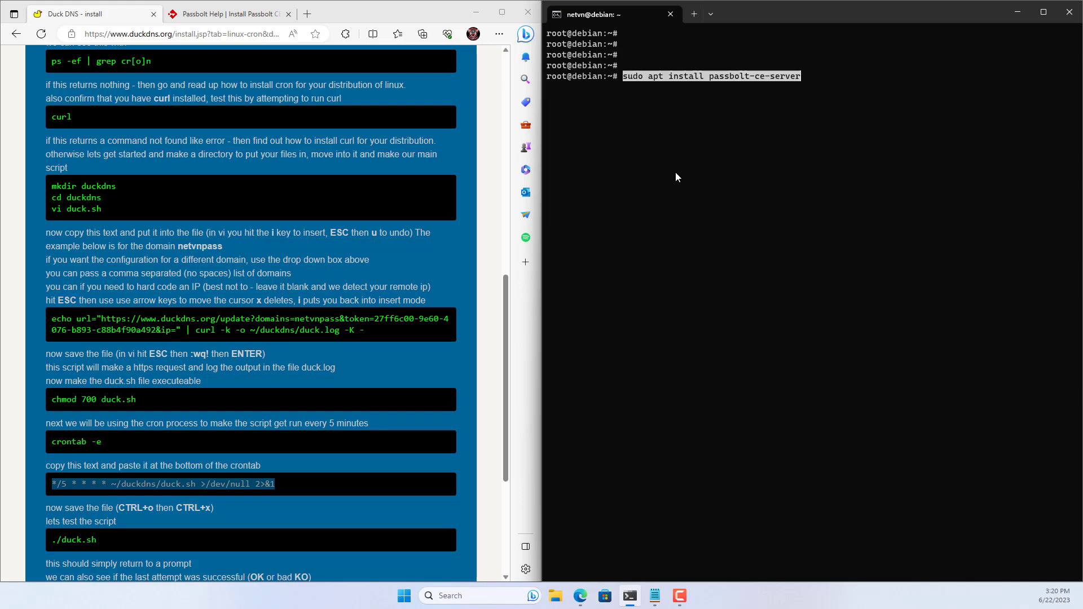
pyautogui.press('Return')
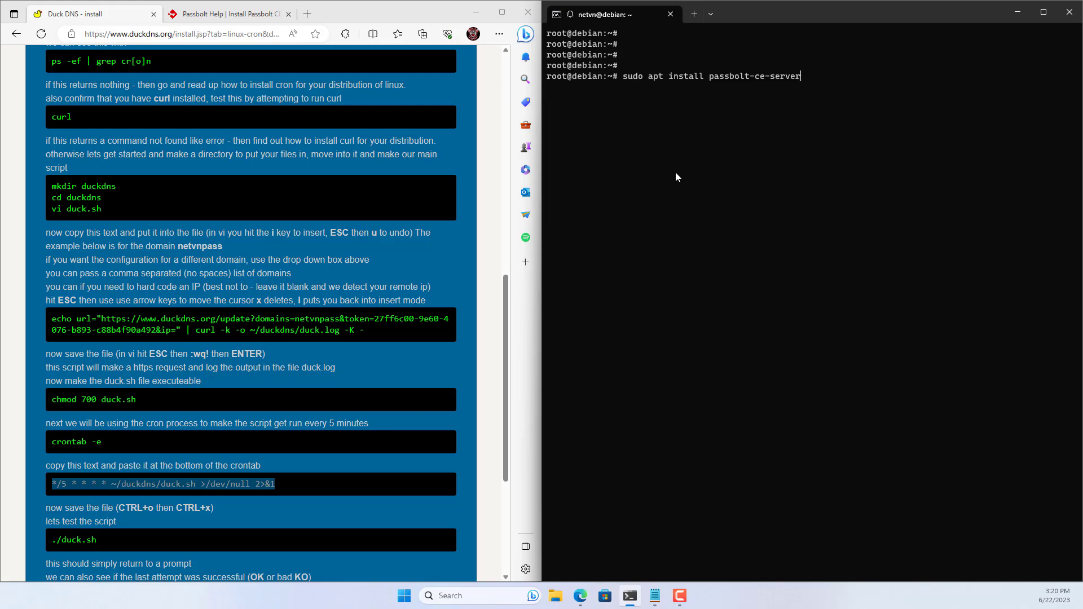
pyautogui.press('Left')
pyautogui.press('Return')
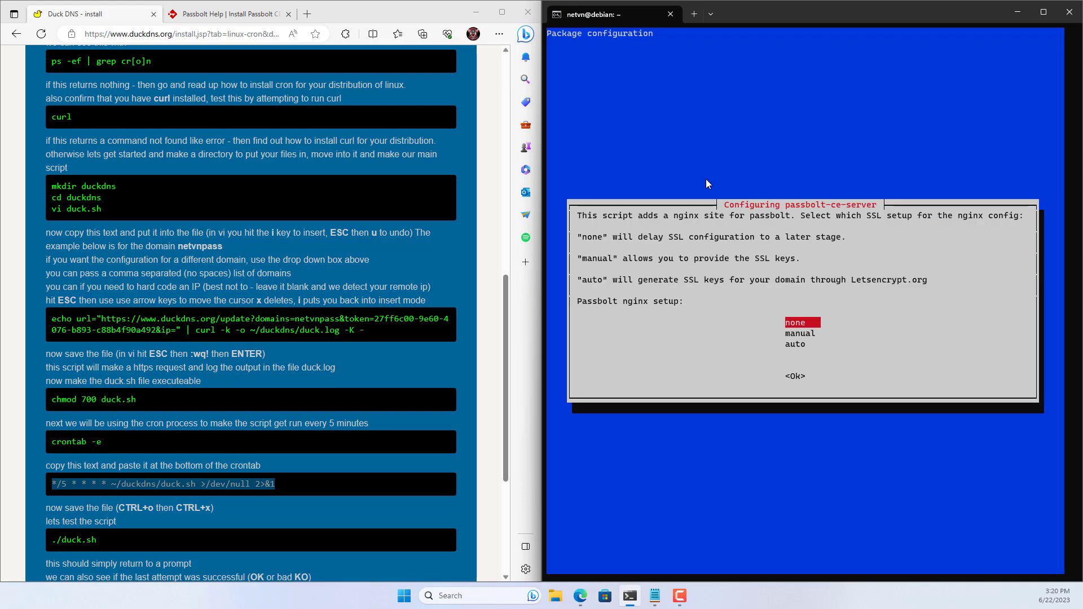
# Step: Choose auto Let's Encrypt SSL, confirming domain netvnpass.duckdns.org and the admin email
pyautogui.press('Down')
pyautogui.press('Down')
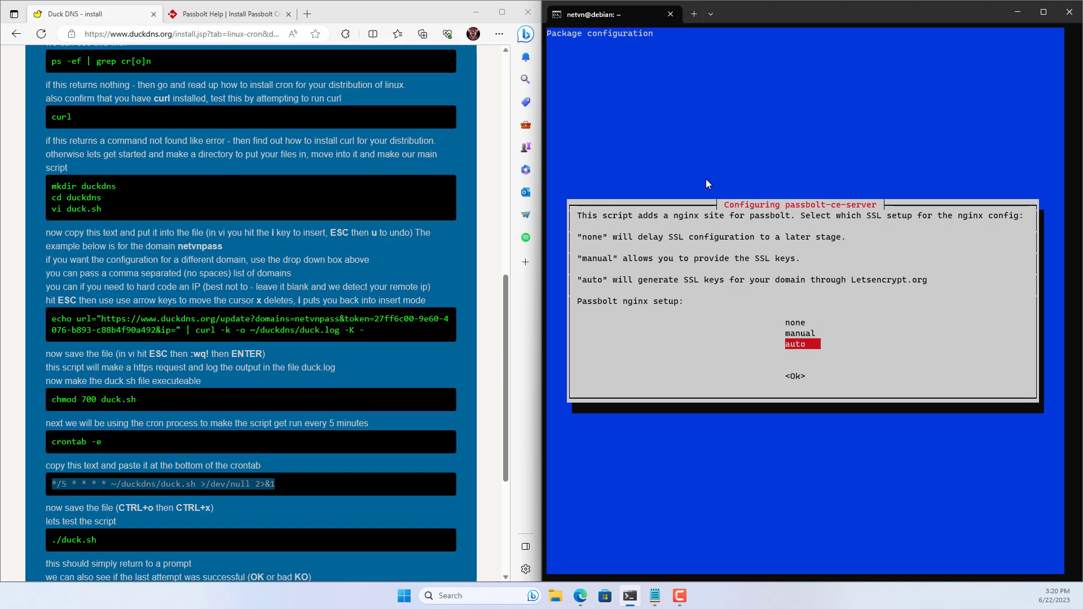
pyautogui.moveTo(578, 279); pyautogui.dragTo(926, 281)
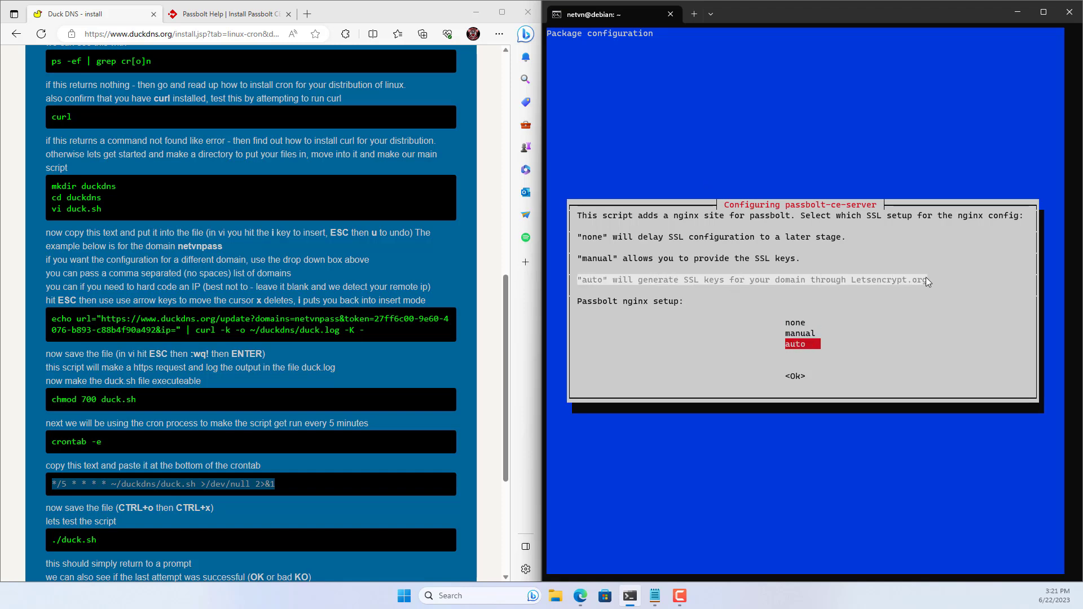
pyautogui.click(832, 306)
pyautogui.press('Return')
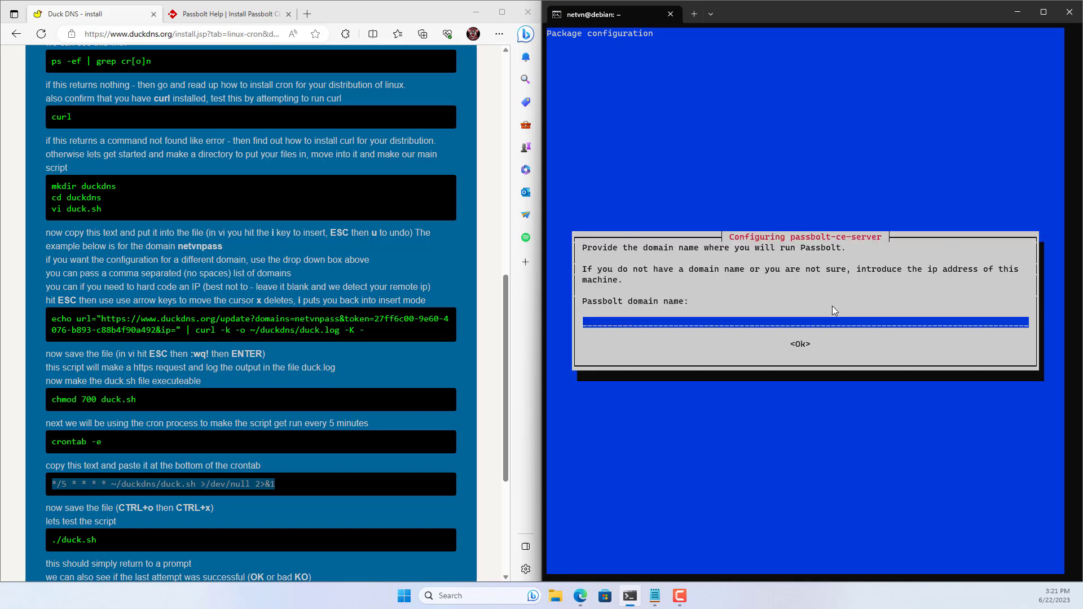
pyautogui.write('netvnpass.duckdns.')
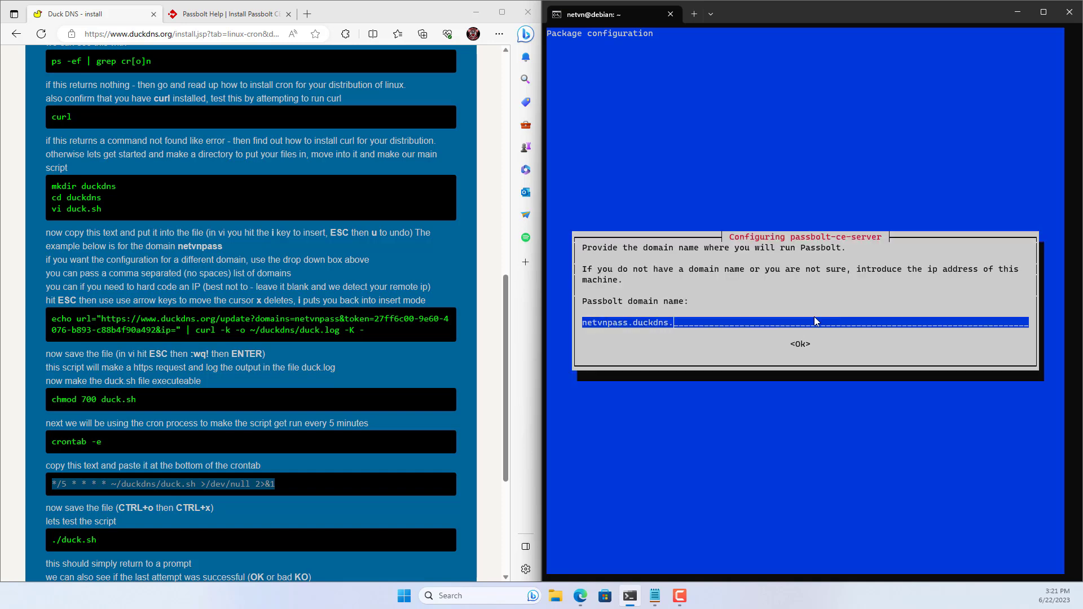
pyautogui.write('org')
pyautogui.press('Tab')
pyautogui.press('Return')
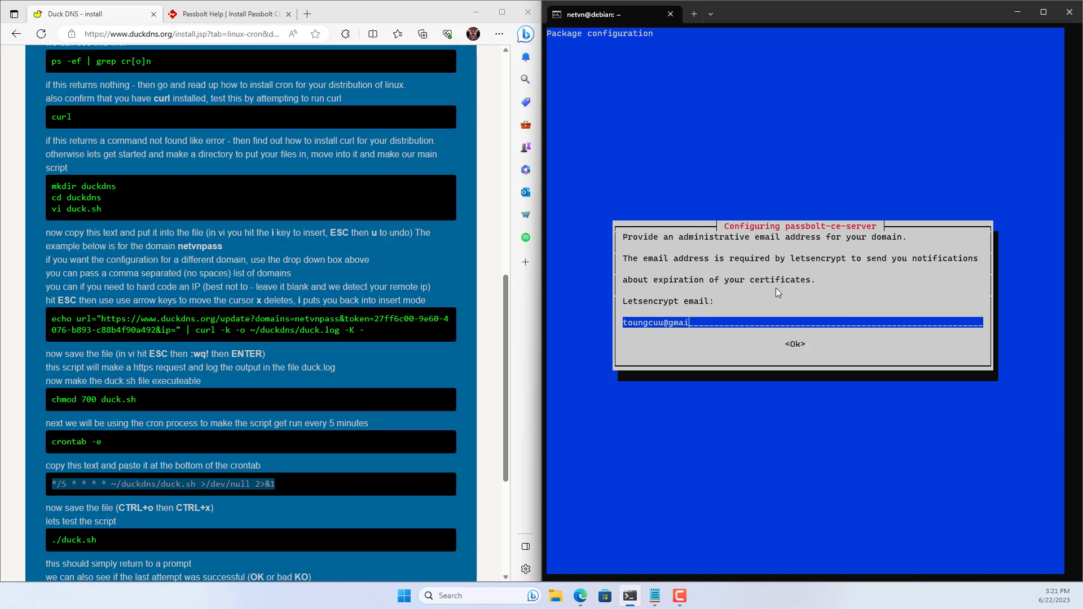
pyautogui.press('Tab')
pyautogui.press('Return')
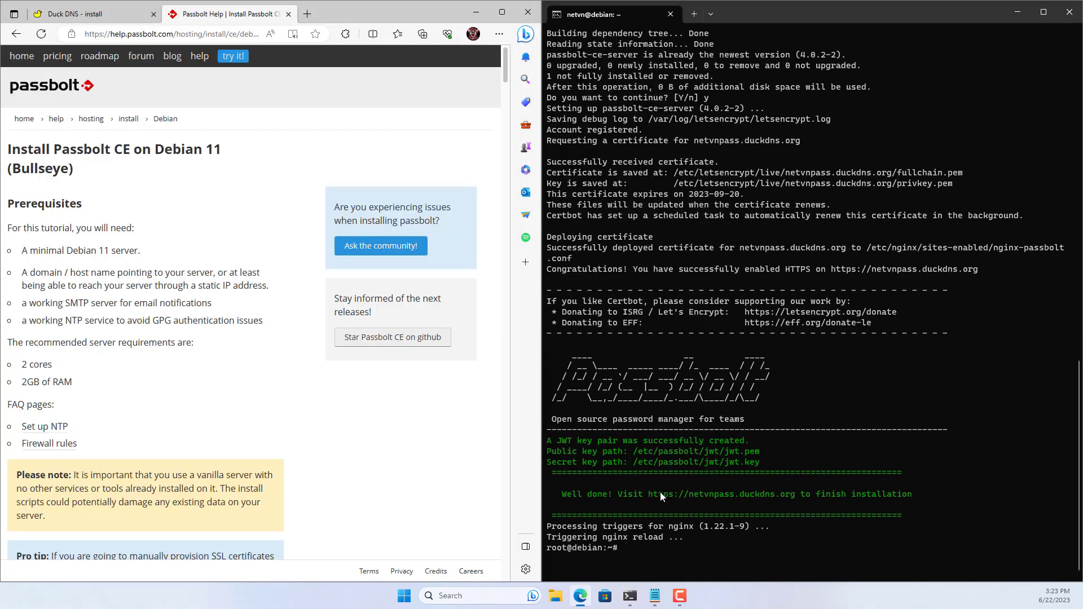
pyautogui.moveTo(646, 496); pyautogui.dragTo(722, 495)
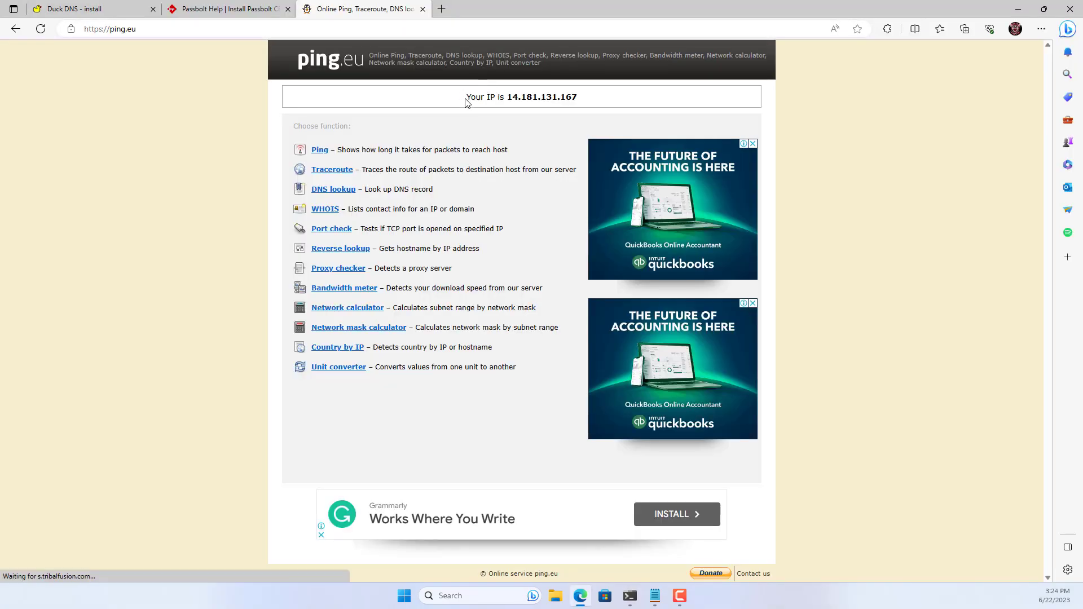
# Step: Check the public IP on ping.eu, reloading to see the changed address
pyautogui.moveTo(468, 97); pyautogui.dragTo(578, 97)
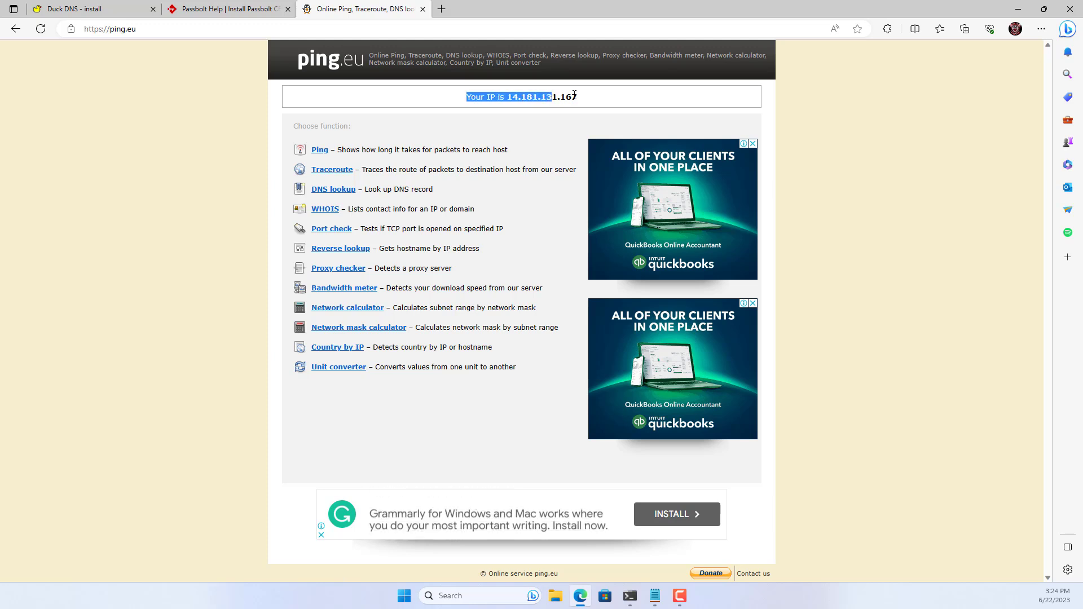
pyautogui.click(39, 29)
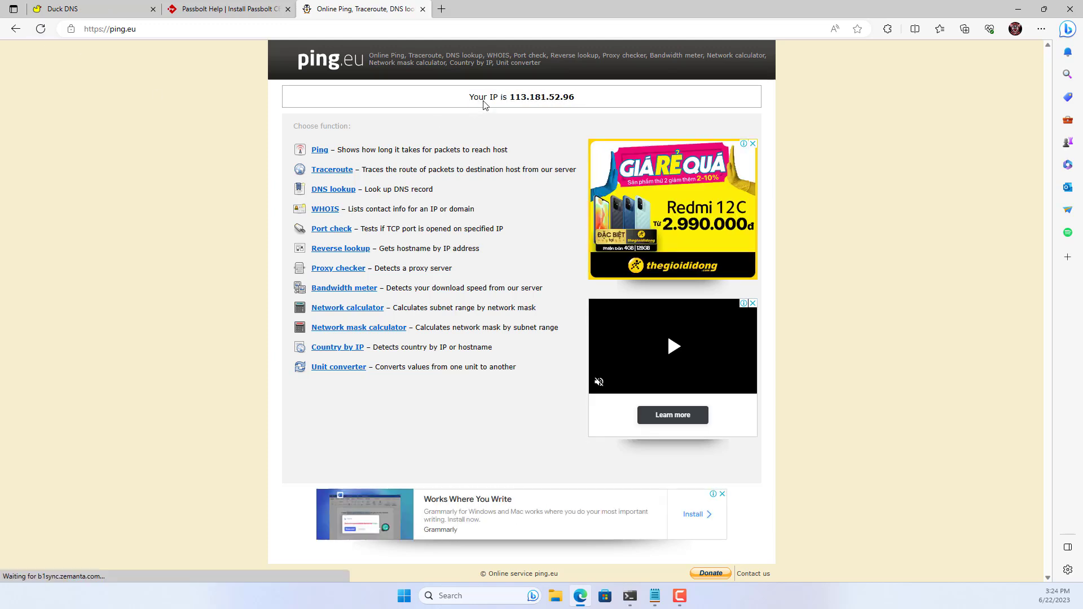
pyautogui.moveTo(470, 97); pyautogui.dragTo(584, 97)
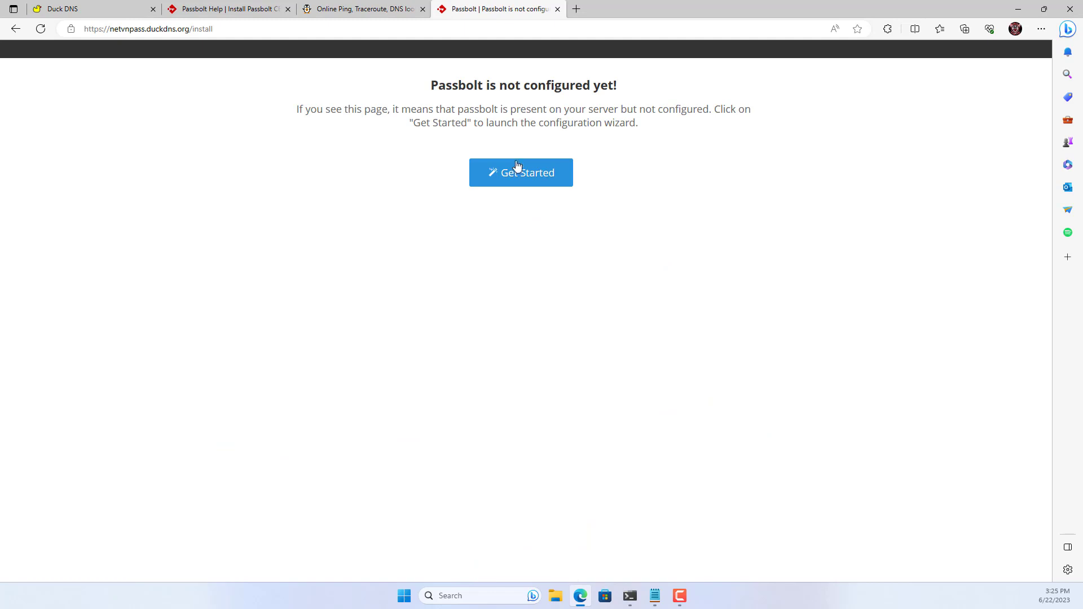
# Step: Launch the Passbolt wizard and confirm the system check reports SSL access enabled
pyautogui.click(522, 180)
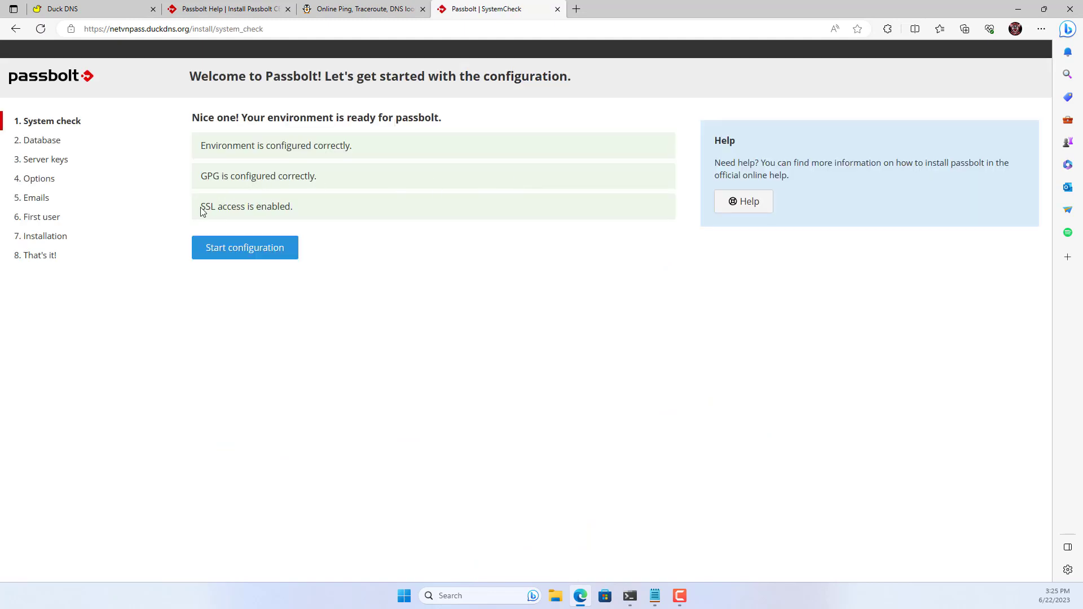
pyautogui.moveTo(200, 210); pyautogui.dragTo(291, 208)
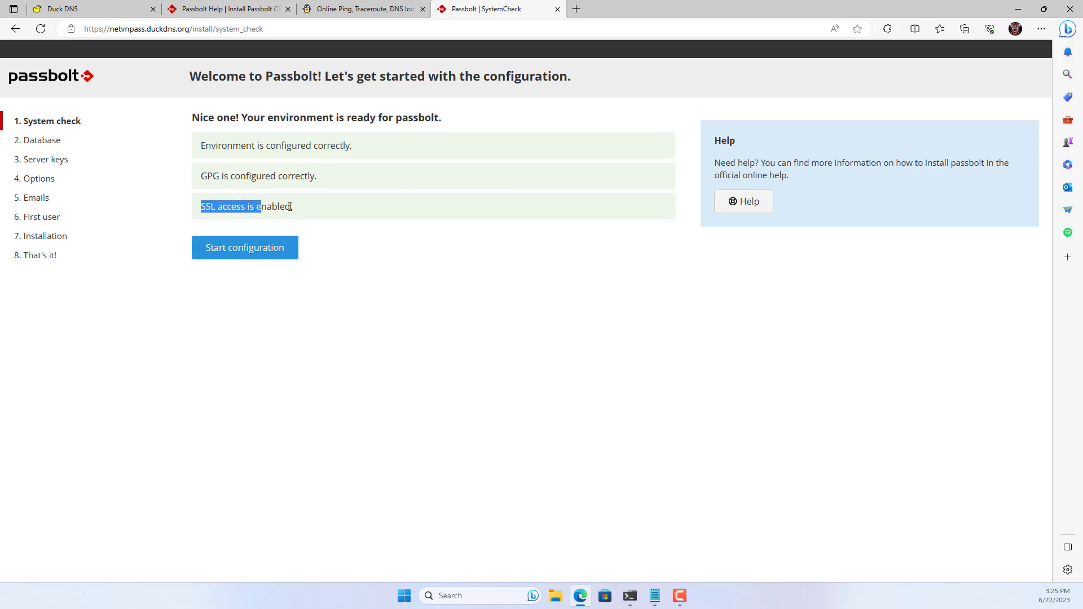
pyautogui.click(151, 217)
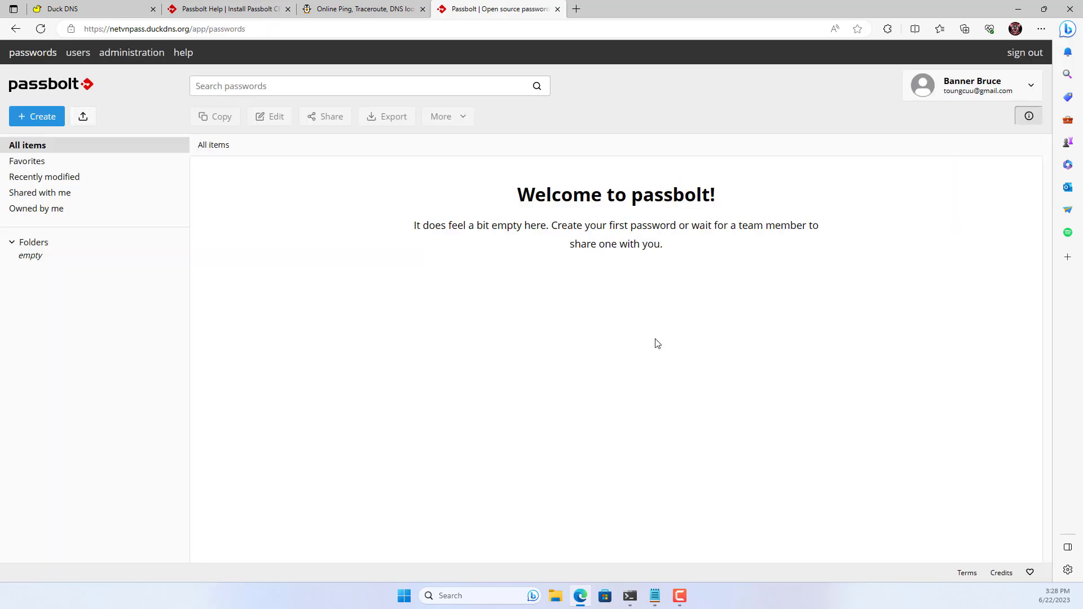
# Step: Go to the Mobile Apps page from the user menu and review its four setup steps
pyautogui.click(978, 96)
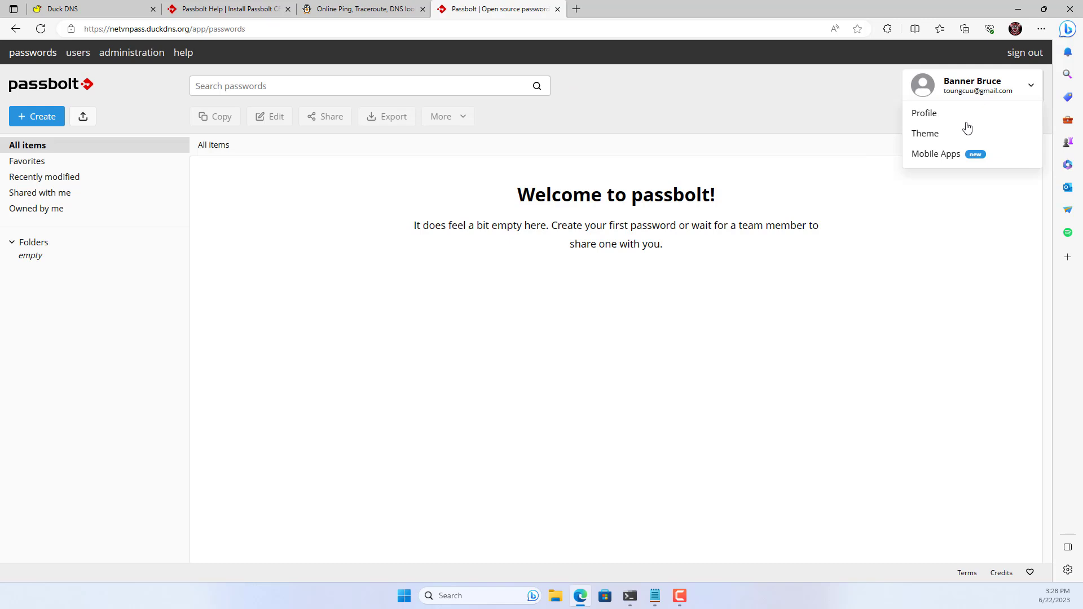
pyautogui.click(954, 160)
pyautogui.moveTo(796, 193); pyautogui.dragTo(933, 195)
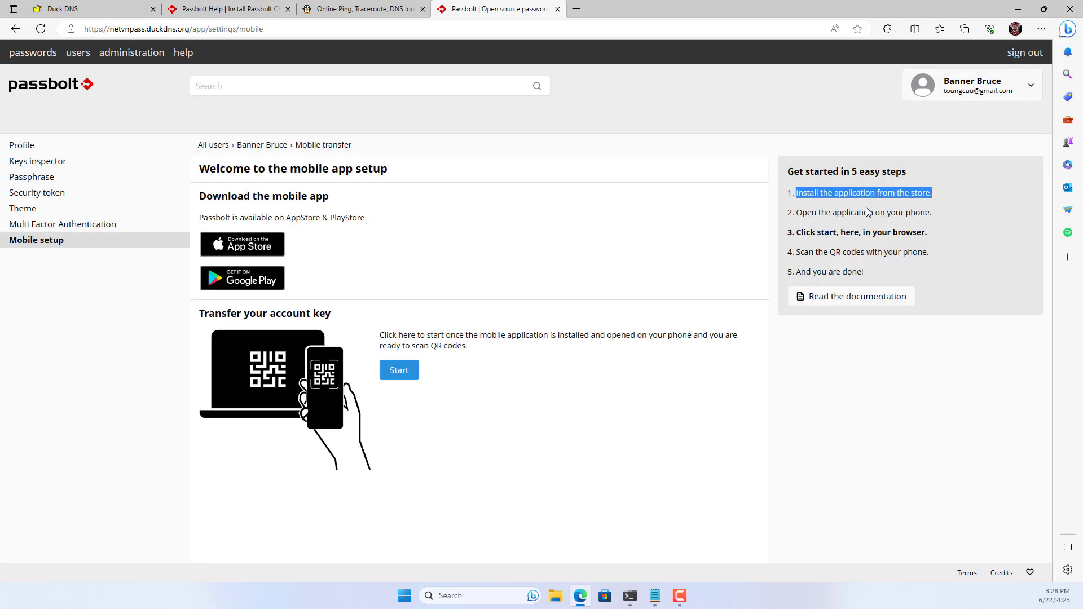
pyautogui.moveTo(796, 213); pyautogui.dragTo(956, 214)
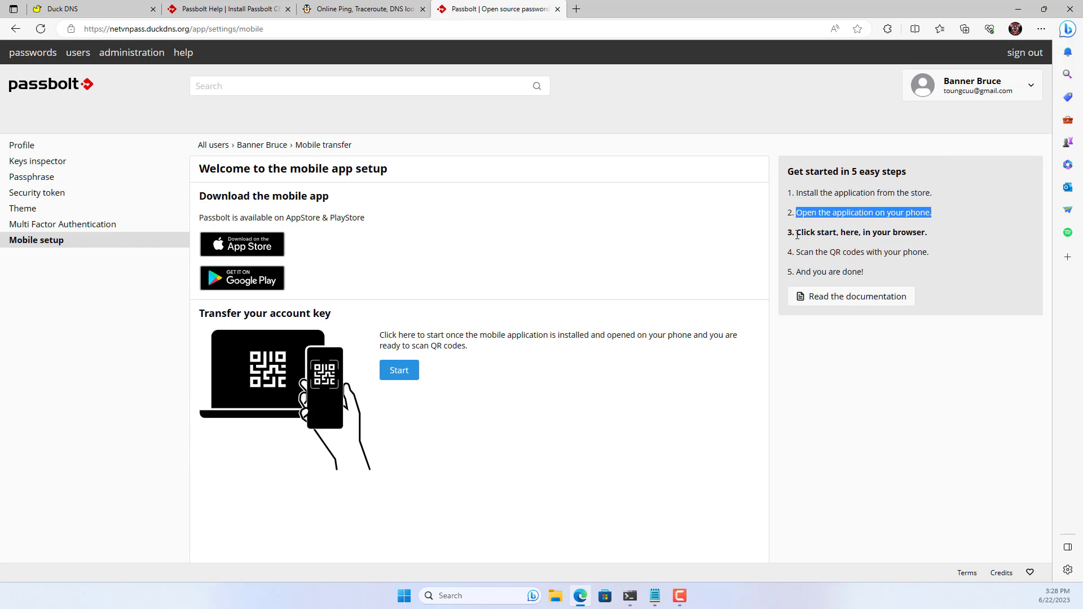
pyautogui.moveTo(797, 234); pyautogui.dragTo(927, 232)
pyautogui.moveTo(796, 252); pyautogui.dragTo(952, 254)
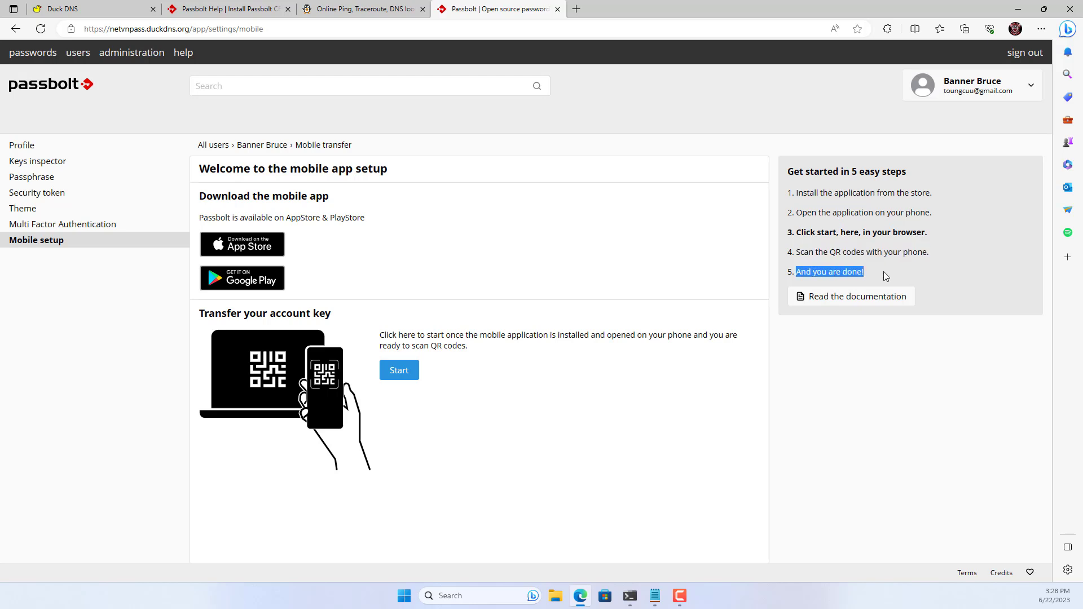
# Step: Start the transfer with the pasted passphrase, remembered for five minutes, to show the QR code
pyautogui.click(404, 372)
pyautogui.hotkey('ctrl', 'v')
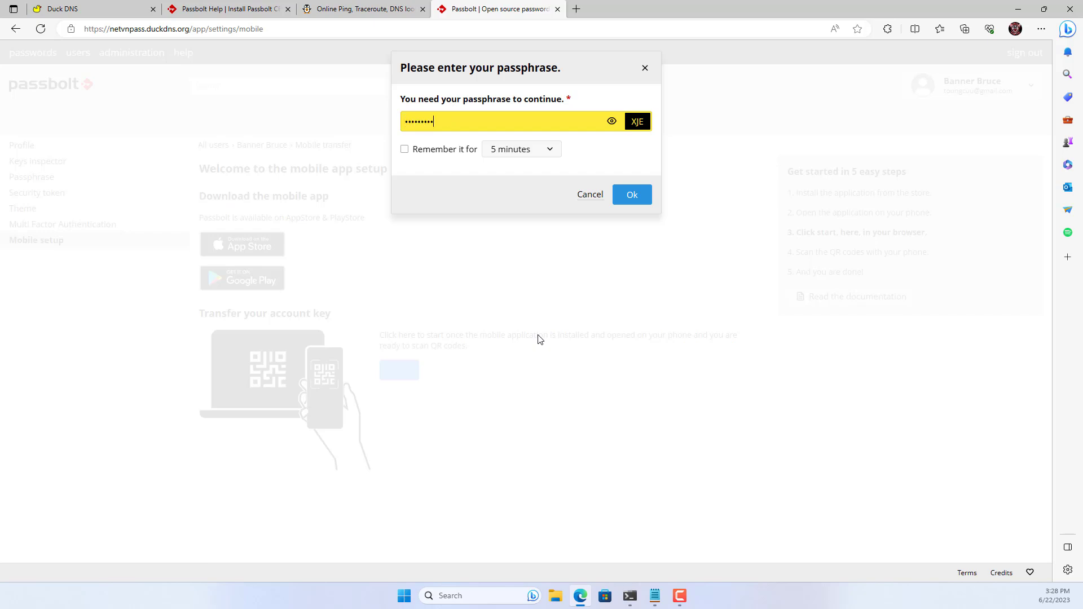
pyautogui.write('a')
pyautogui.click(433, 158)
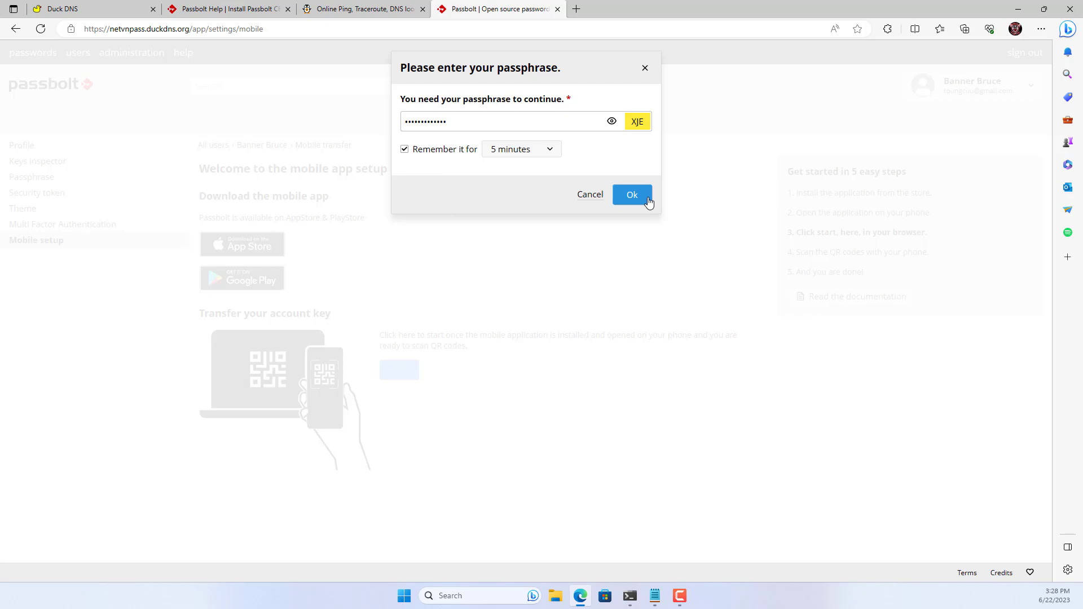
pyautogui.click(631, 195)
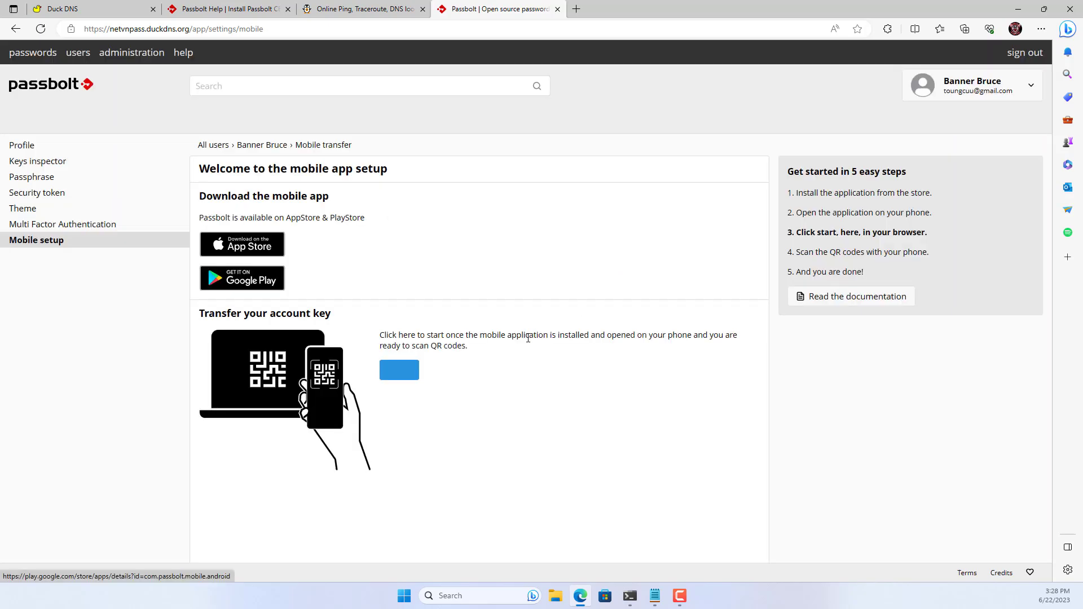
pyautogui.click(399, 370)
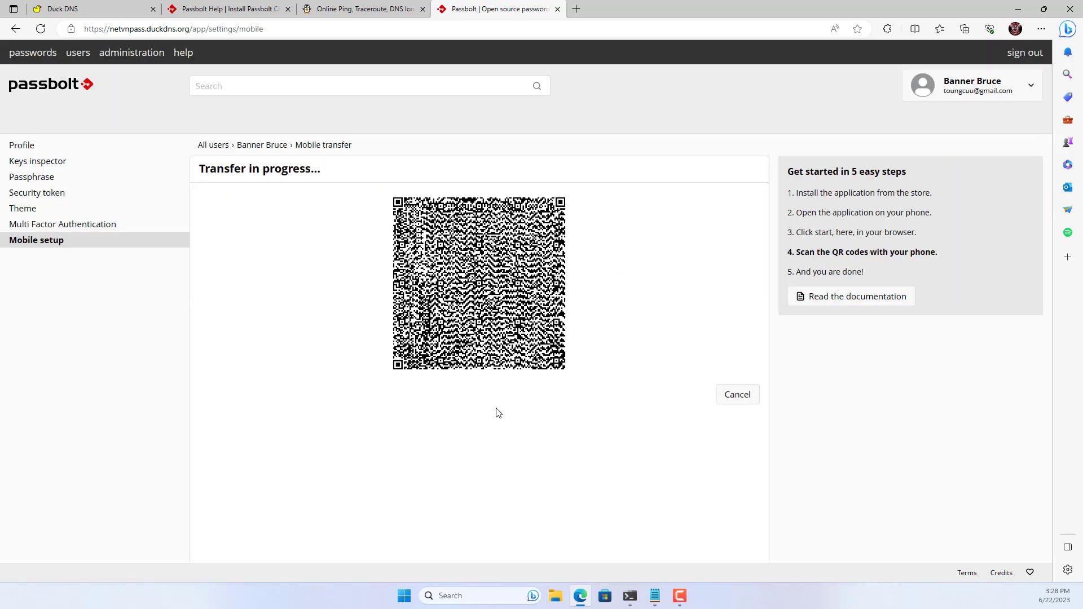